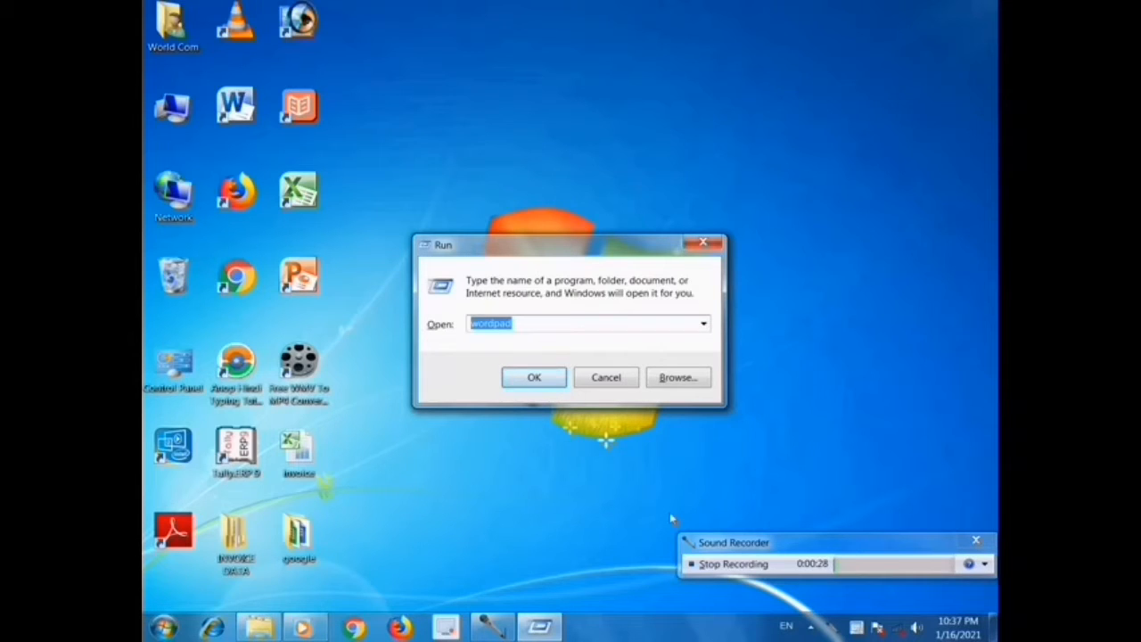
- Launch Microsoft Word by running the command winword and maximize its window
{"action": "key", "text": "BackSpace"}
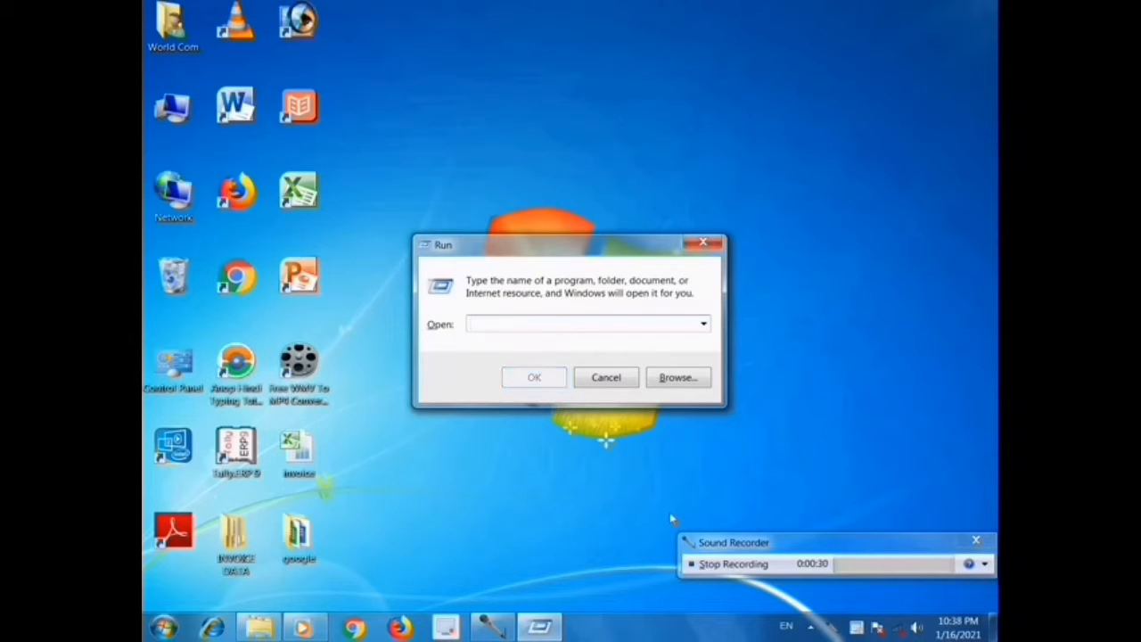
{"action": "type", "text": "win"}
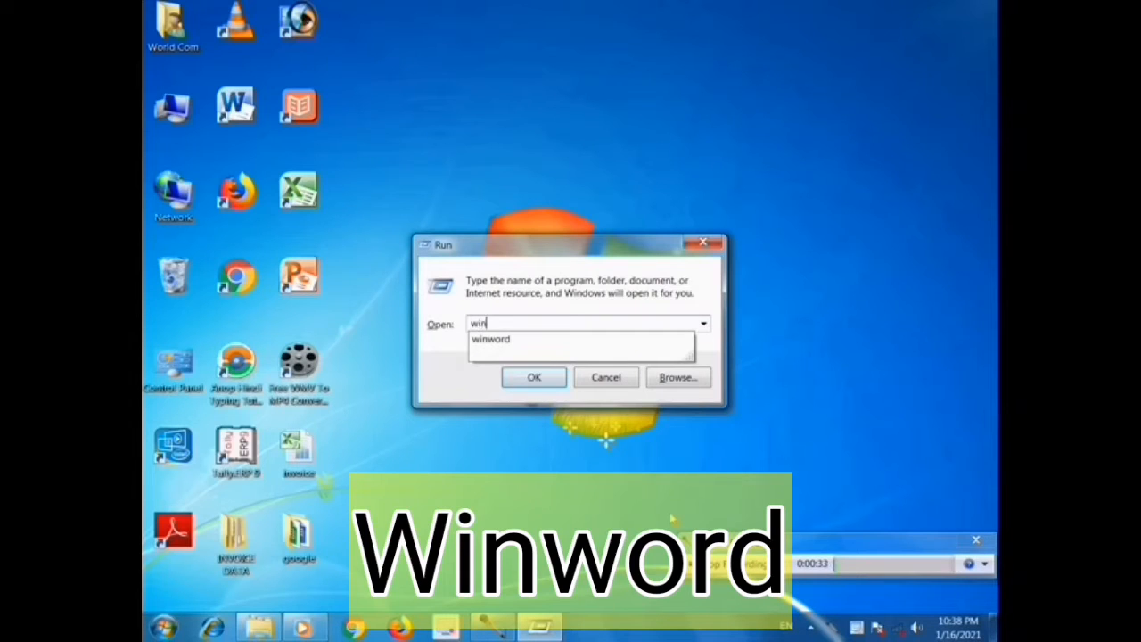
{"action": "type", "text": "word"}
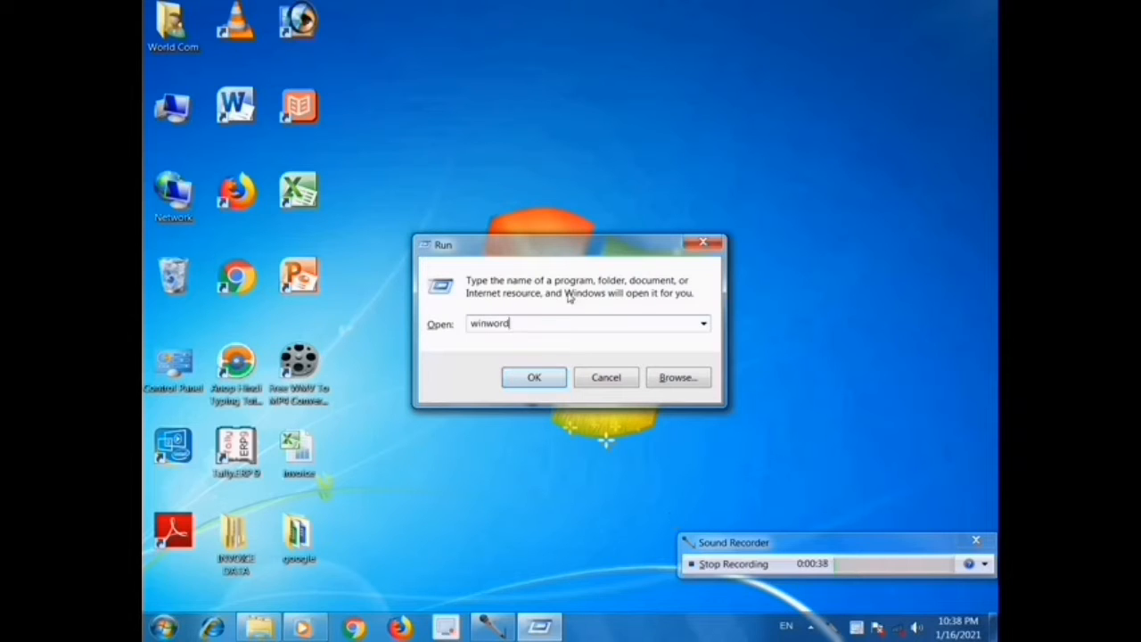
{"action": "left_click", "coordinate": [551, 381]}
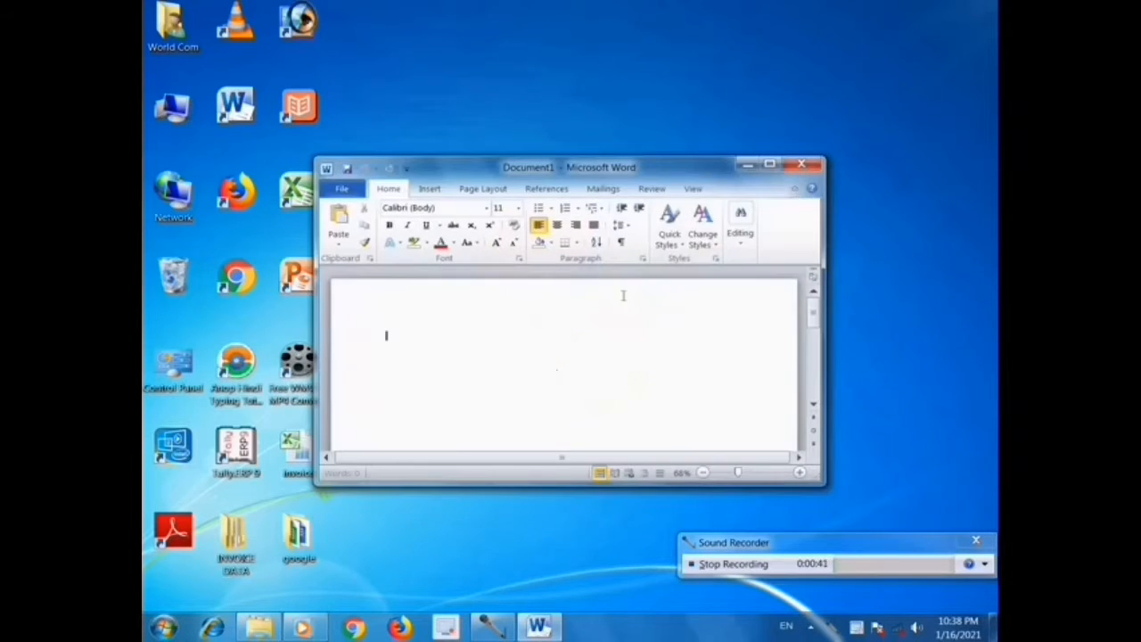
{"action": "left_click", "coordinate": [770, 161]}
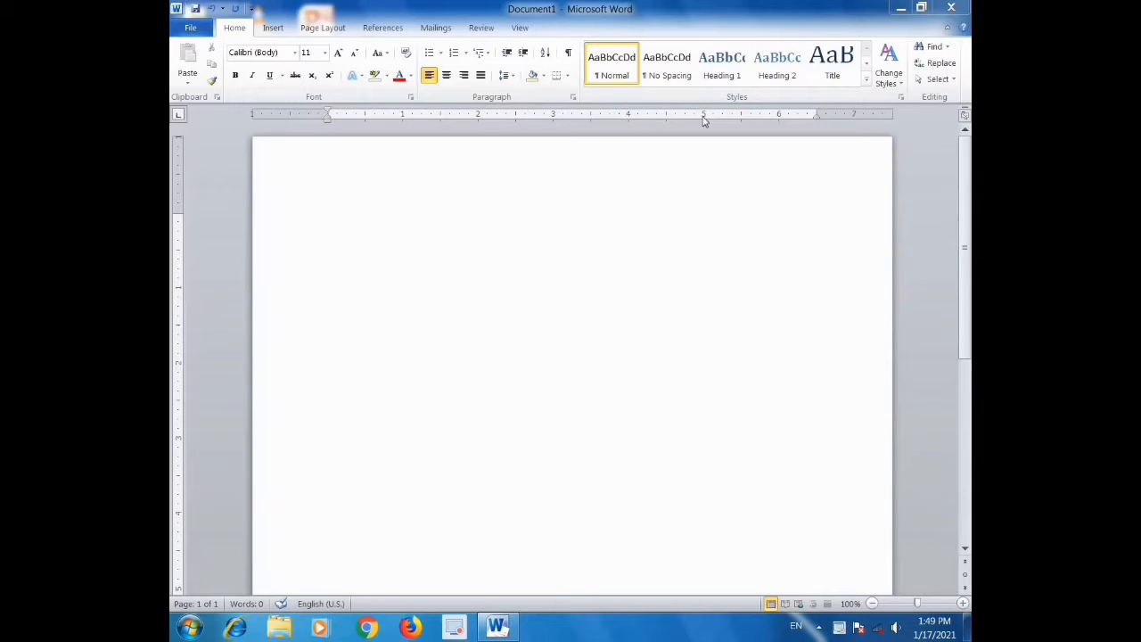
- Fill the blank document with sample paragraphs using the formula =rand()
{"action": "left_click", "coordinate": [436, 219]}
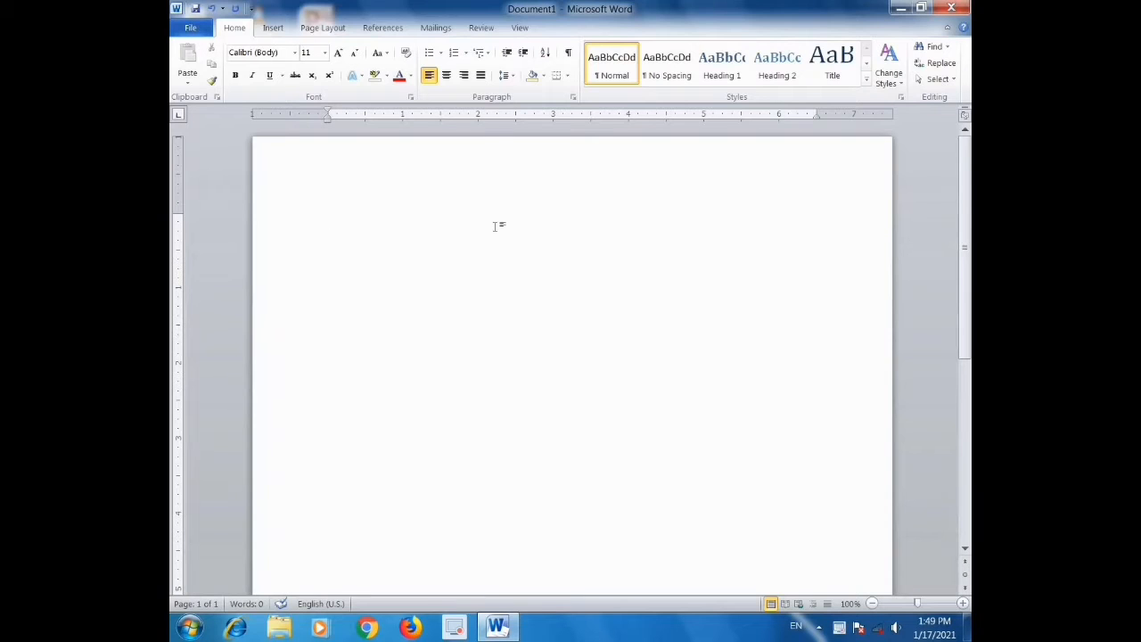
{"action": "type", "text": "=rand()"}
{"action": "key", "text": "Return"}
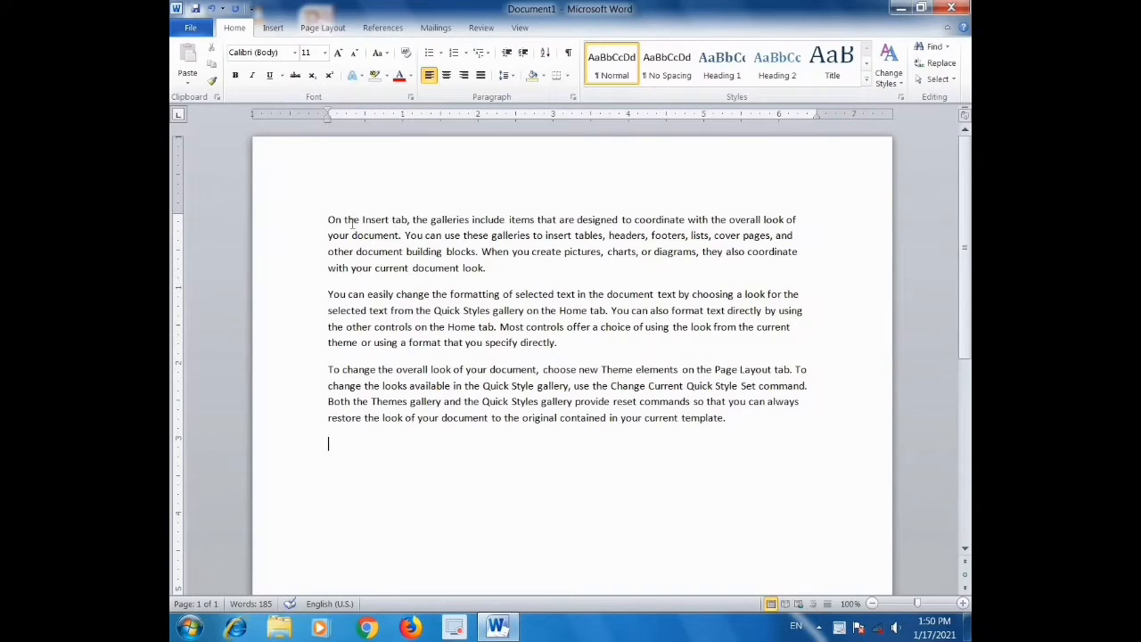
- Copy the phrase "On the Insert tab" from the first paragraph and paste it six times on a new line after the third paragraph
{"action": "left_click_drag", "start_coordinate": [325, 220], "coordinate": [407, 220]}
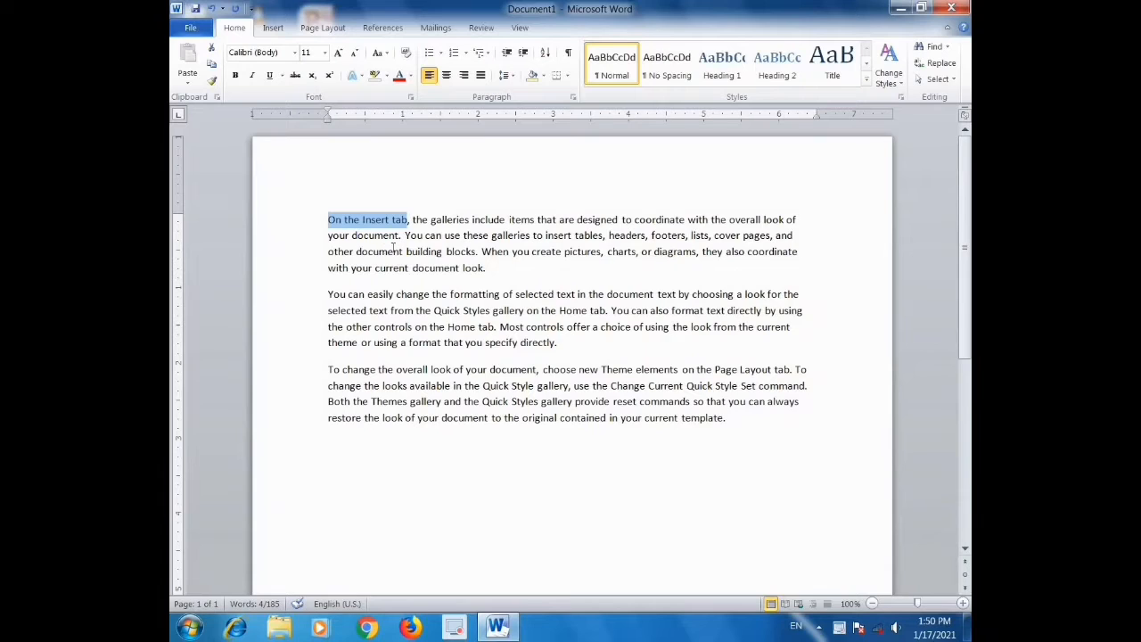
{"action": "left_click", "coordinate": [213, 65]}
{"action": "left_click", "coordinate": [737, 419]}
{"action": "key", "text": "Return"}
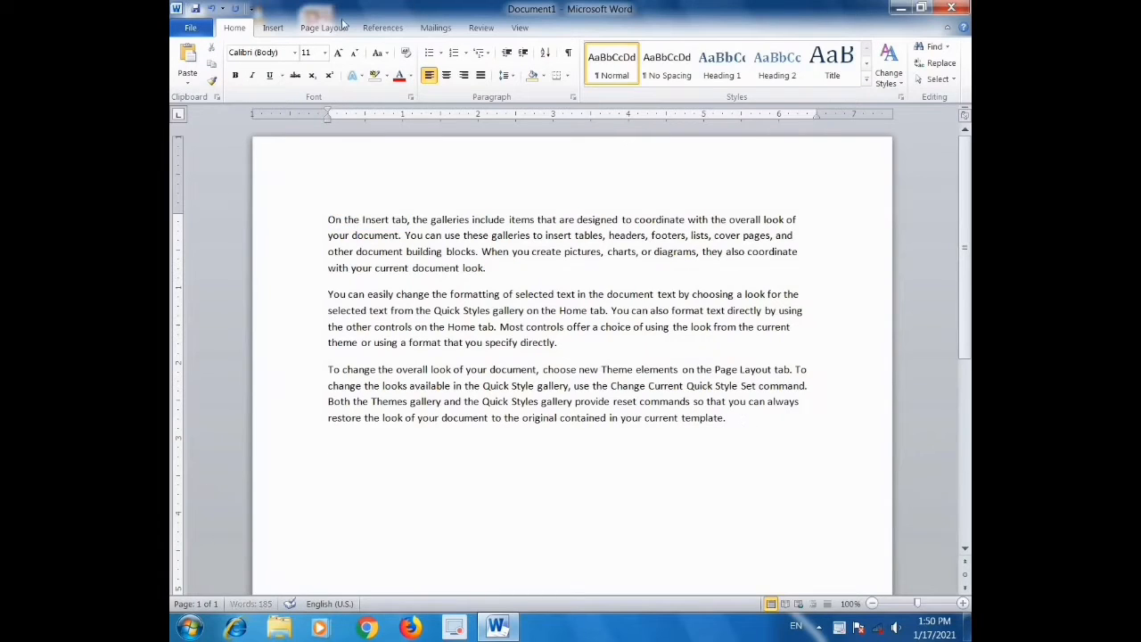
{"action": "left_click", "coordinate": [188, 58]}
{"action": "left_click", "coordinate": [188, 58]}
{"action": "left_click", "coordinate": [188, 58]}
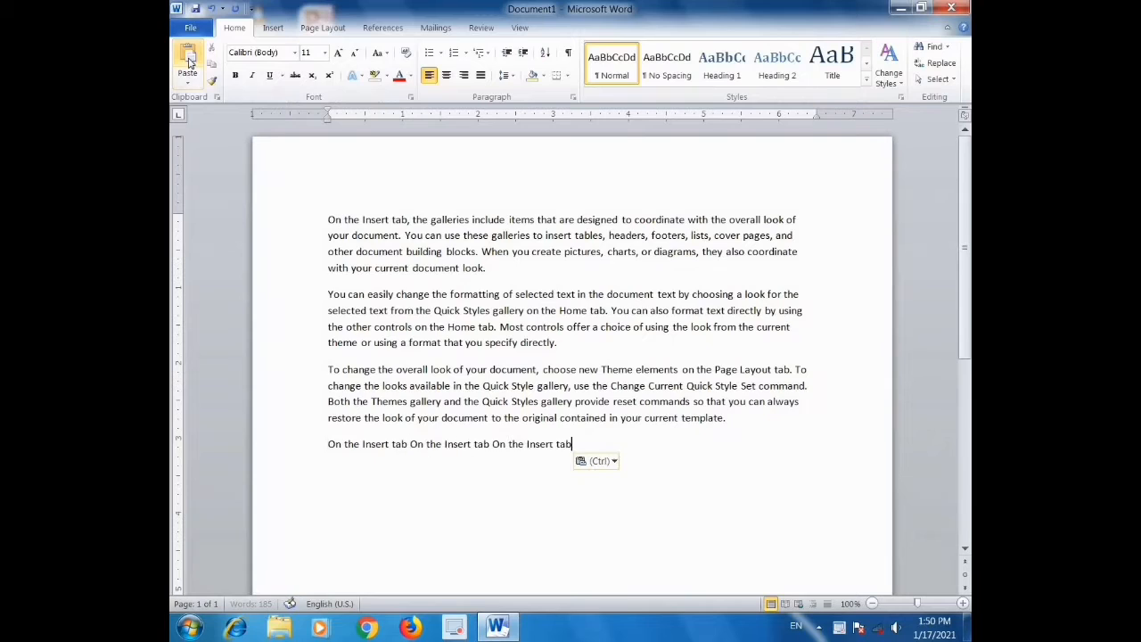
{"action": "left_click", "coordinate": [188, 58]}
{"action": "left_click", "coordinate": [188, 58]}
{"action": "left_click", "coordinate": [188, 58]}
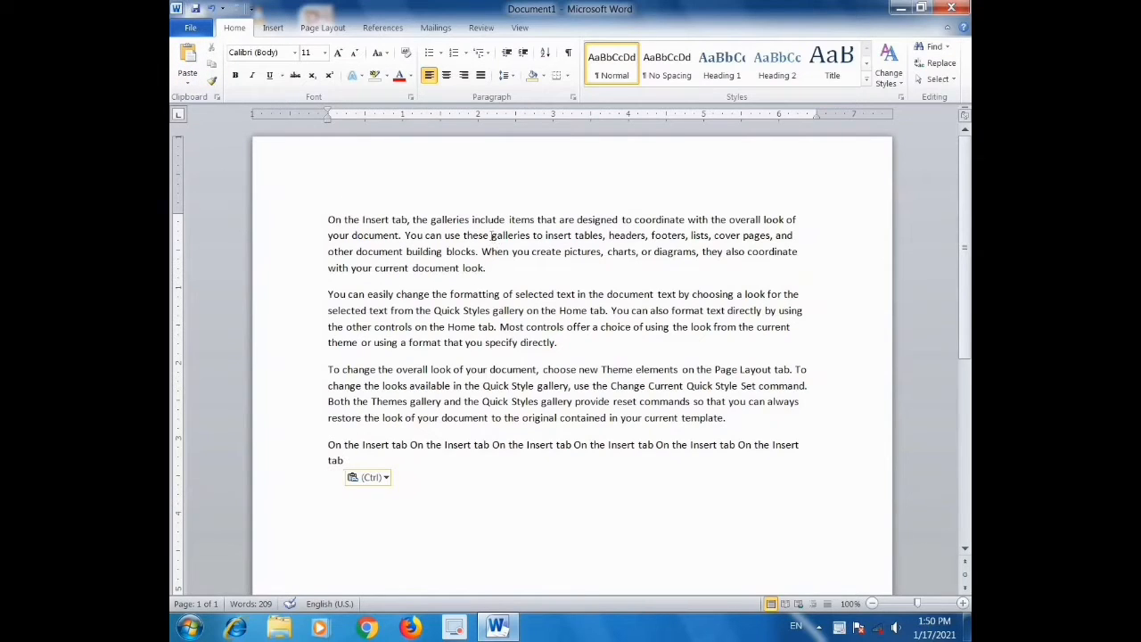
- Cut the word "galleries" from the first paragraph's second line and paste it on a new line at the document's end
{"action": "left_click_drag", "start_coordinate": [491, 237], "coordinate": [535, 237]}
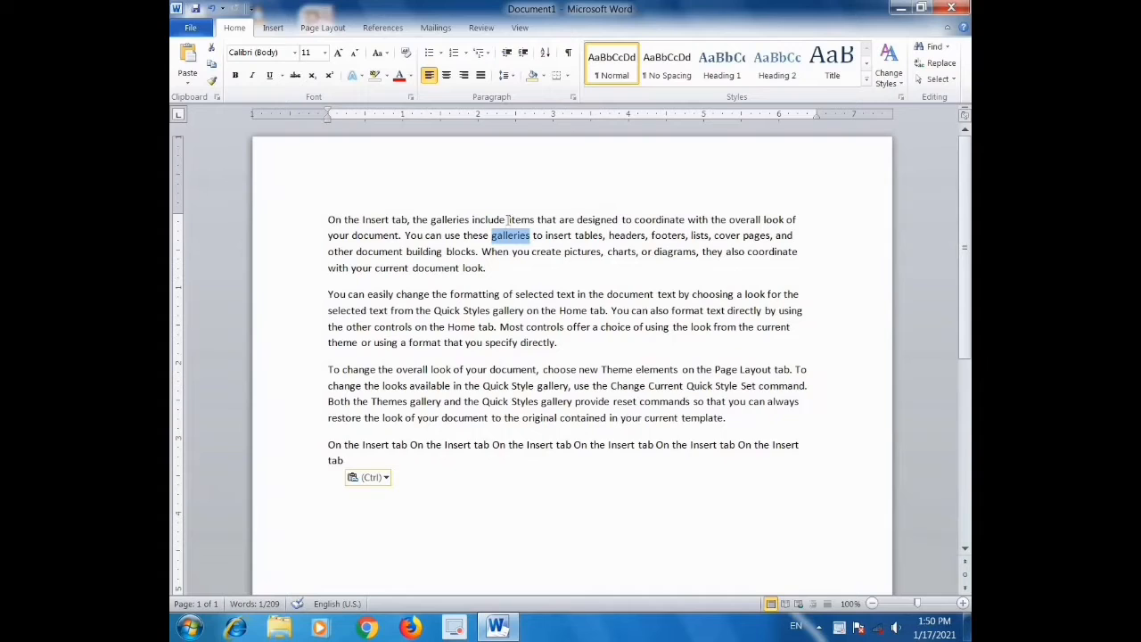
{"action": "left_click", "coordinate": [212, 47]}
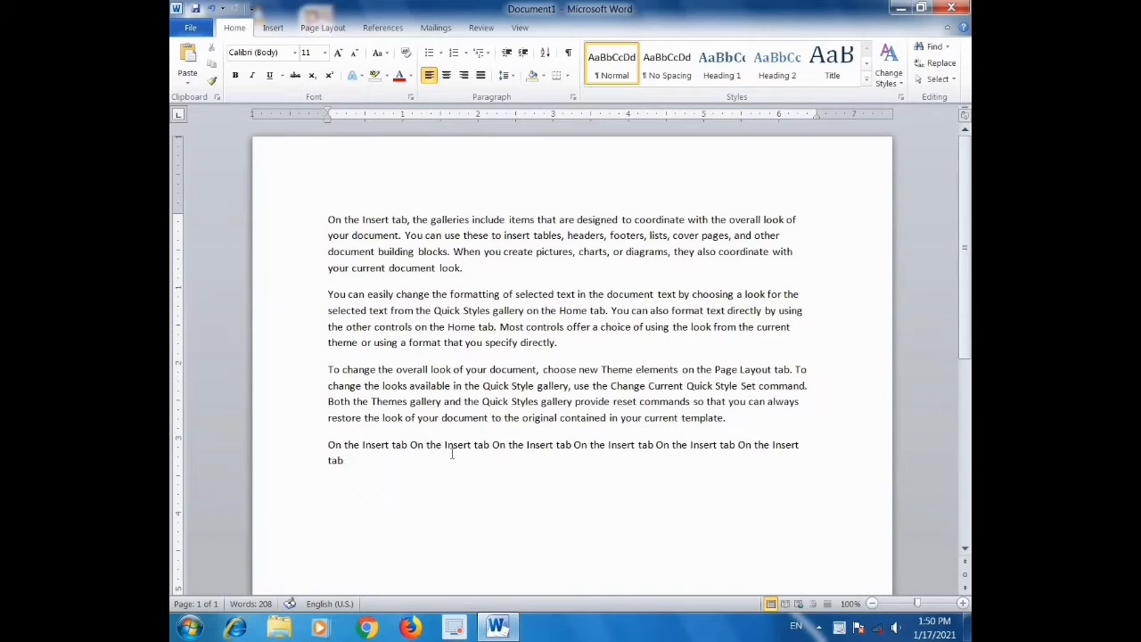
{"action": "key", "text": "Return"}
{"action": "key", "text": "ctrl+v"}
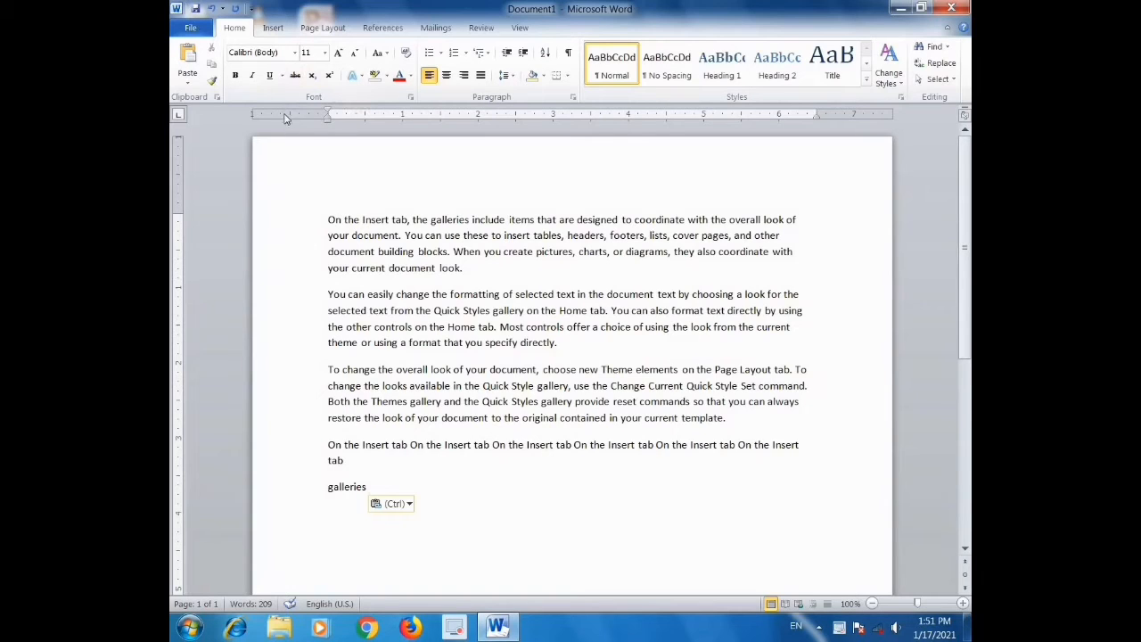
- Change the font of the opening words "On the Insert tab" in the first paragraph to Algerian
{"action": "left_click", "coordinate": [295, 54]}
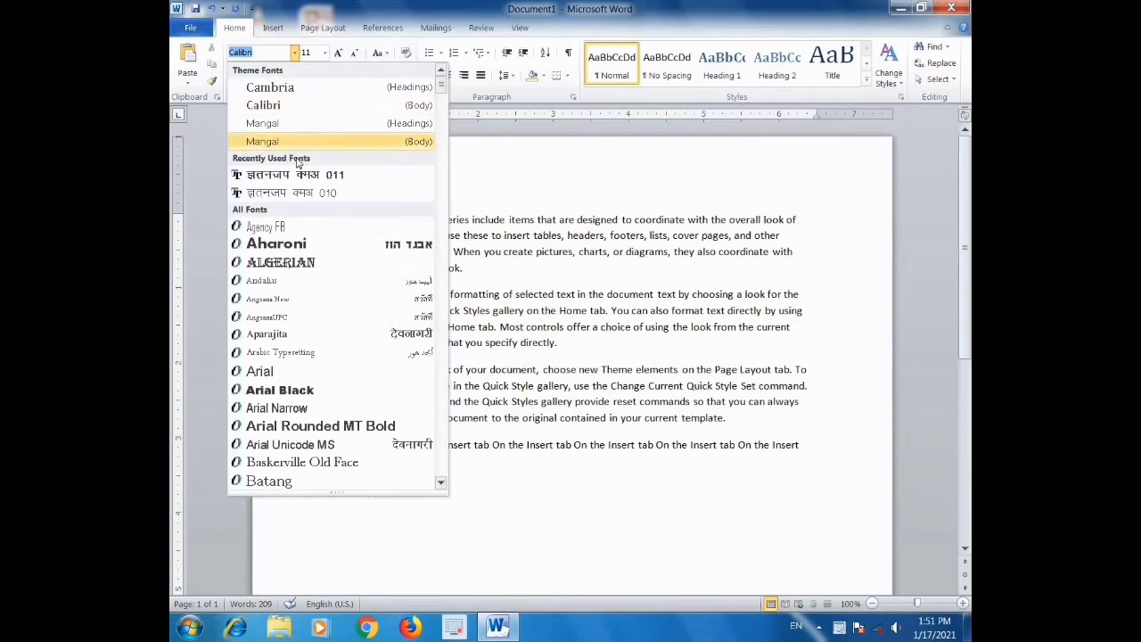
{"action": "left_click", "coordinate": [331, 204]}
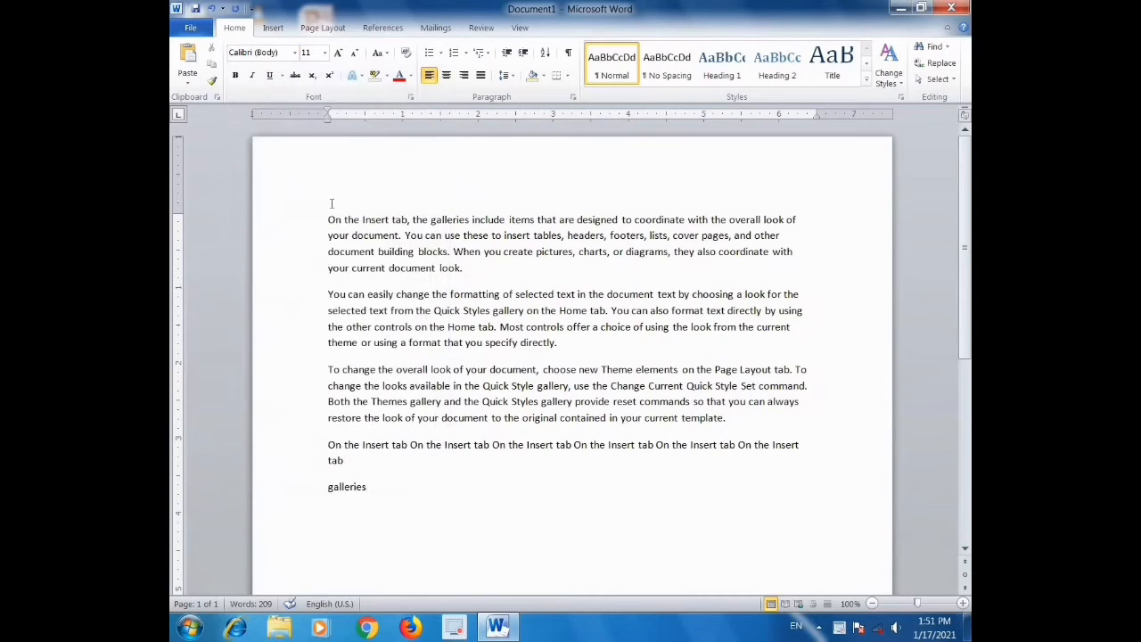
{"action": "left_click_drag", "start_coordinate": [327, 219], "coordinate": [408, 221]}
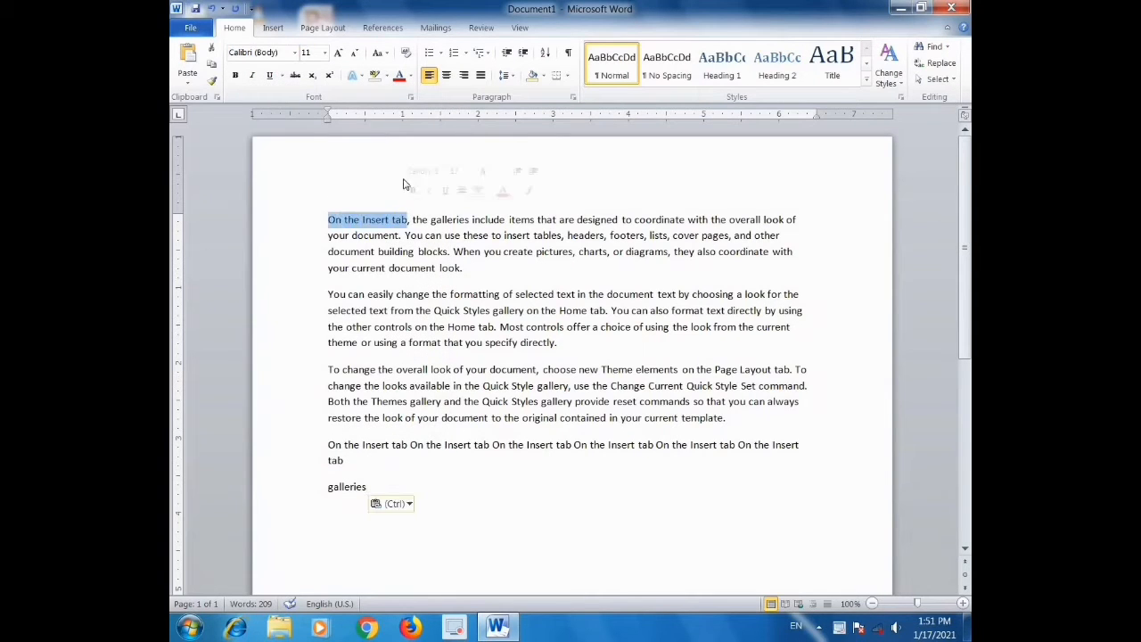
{"action": "left_click", "coordinate": [295, 54]}
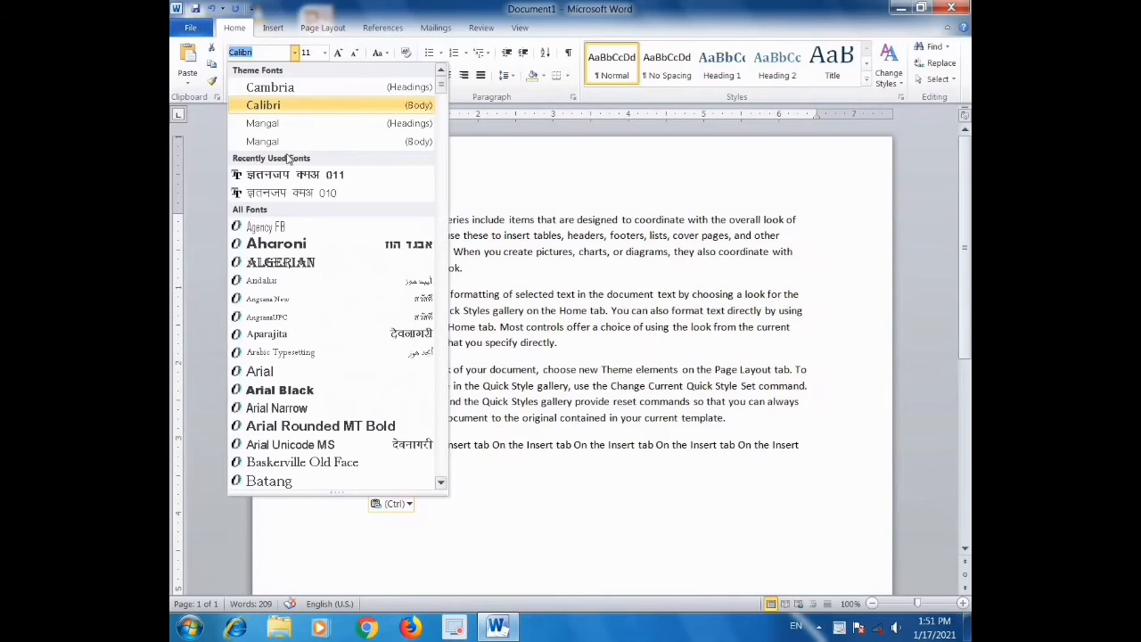
{"action": "left_click", "coordinate": [300, 271]}
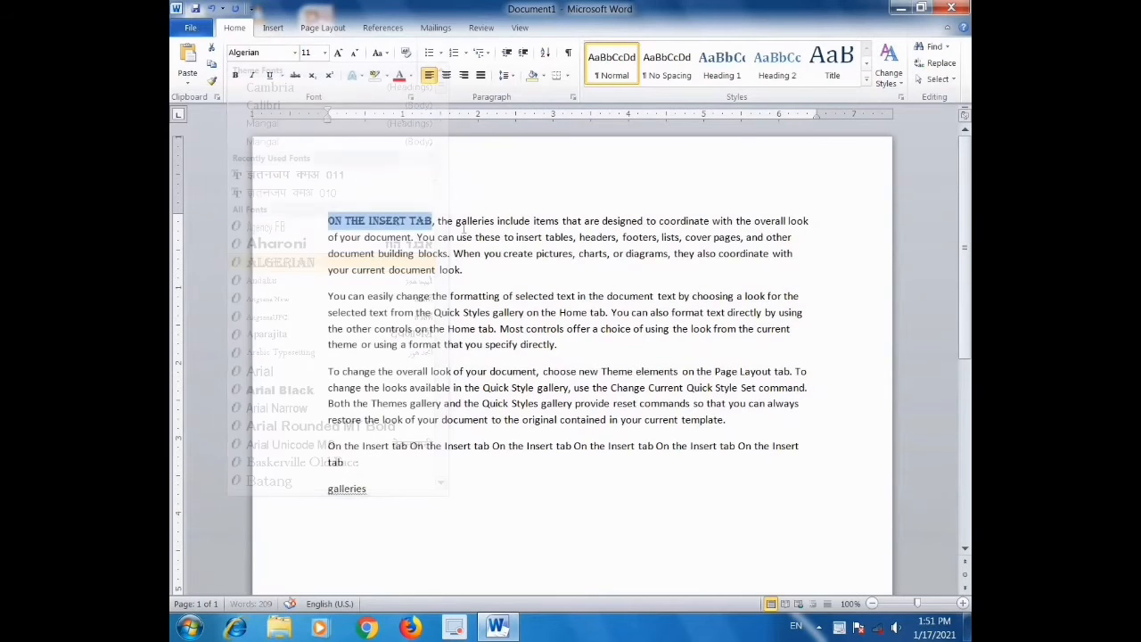
{"action": "left_click", "coordinate": [465, 293]}
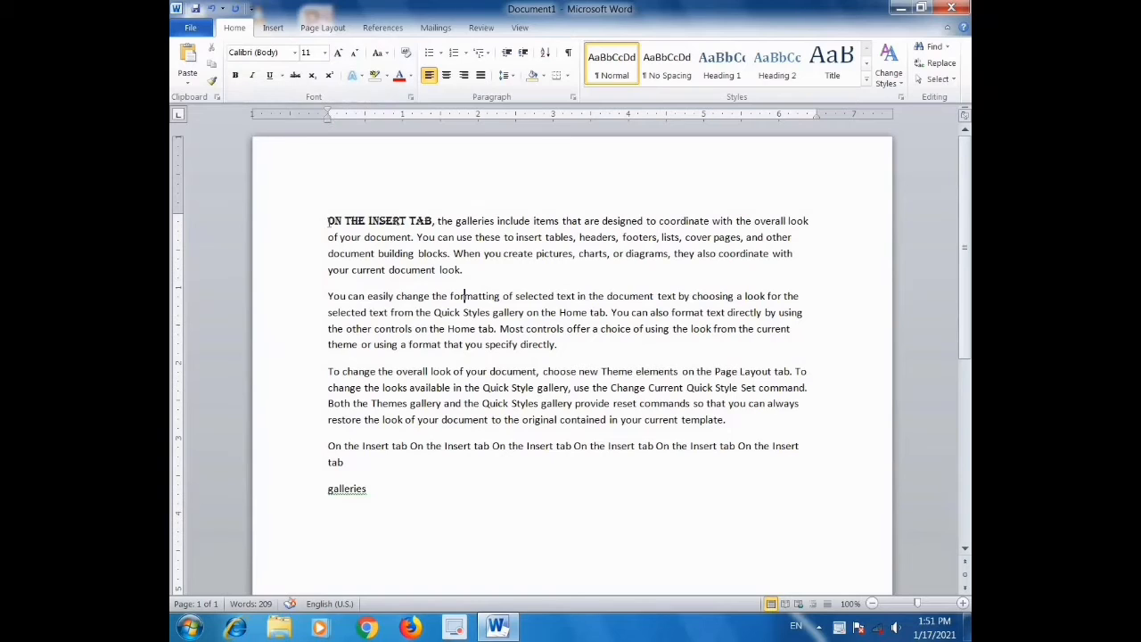
- Select the whole document's text and set its font size to 18
{"action": "left_click_drag", "start_coordinate": [328, 221], "coordinate": [501, 237]}
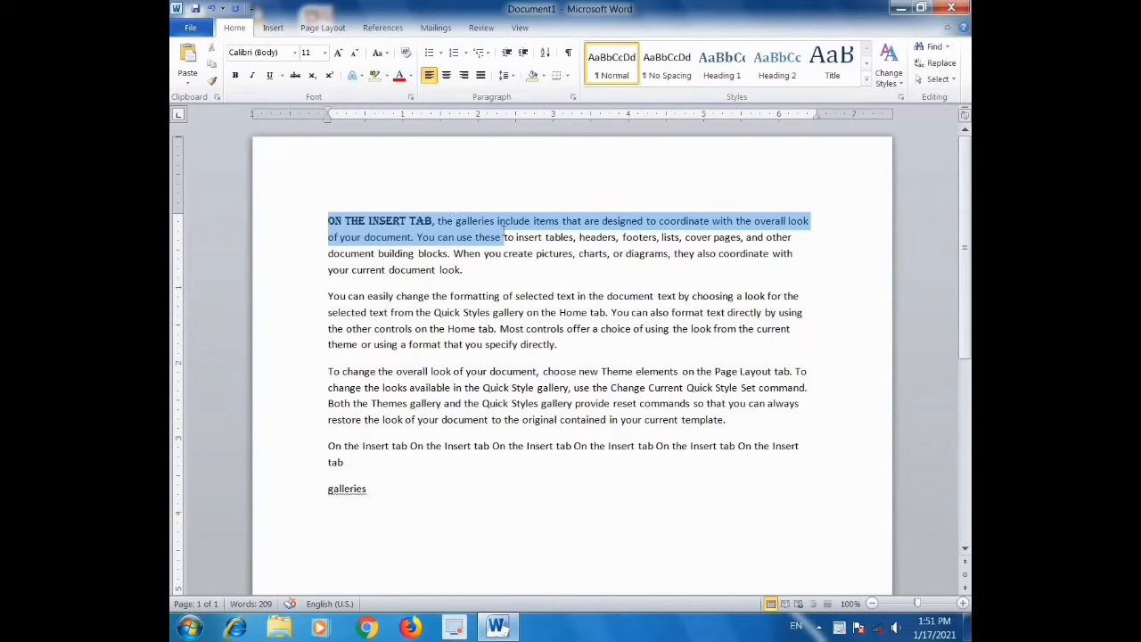
{"action": "left_click", "coordinate": [450, 269]}
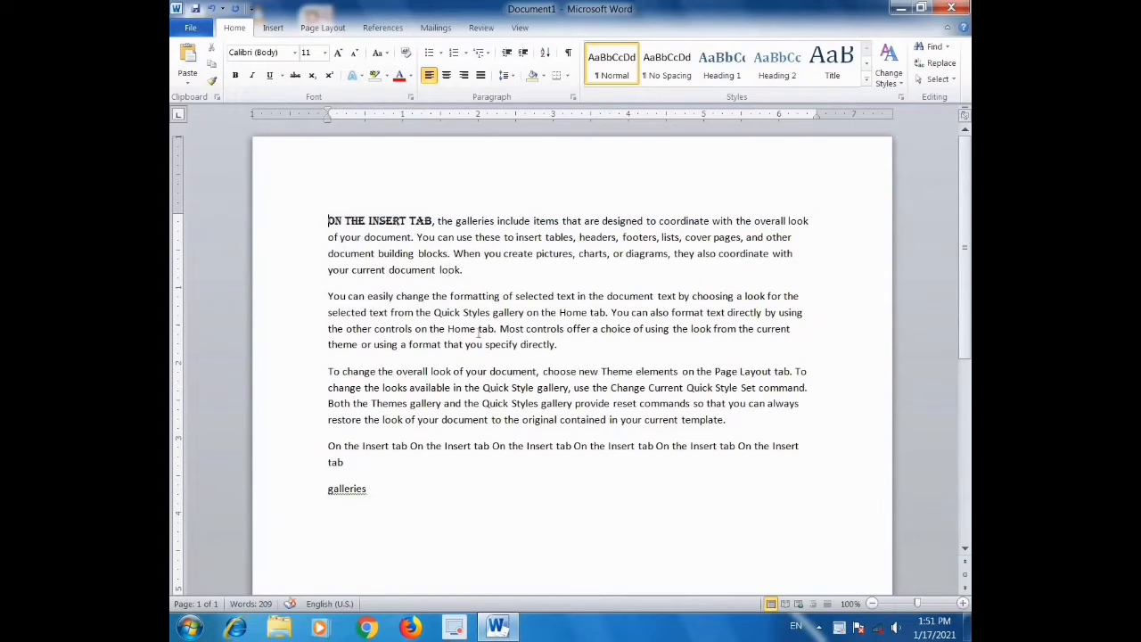
{"action": "left_click_drag", "start_coordinate": [480, 332], "coordinate": [550, 533]}
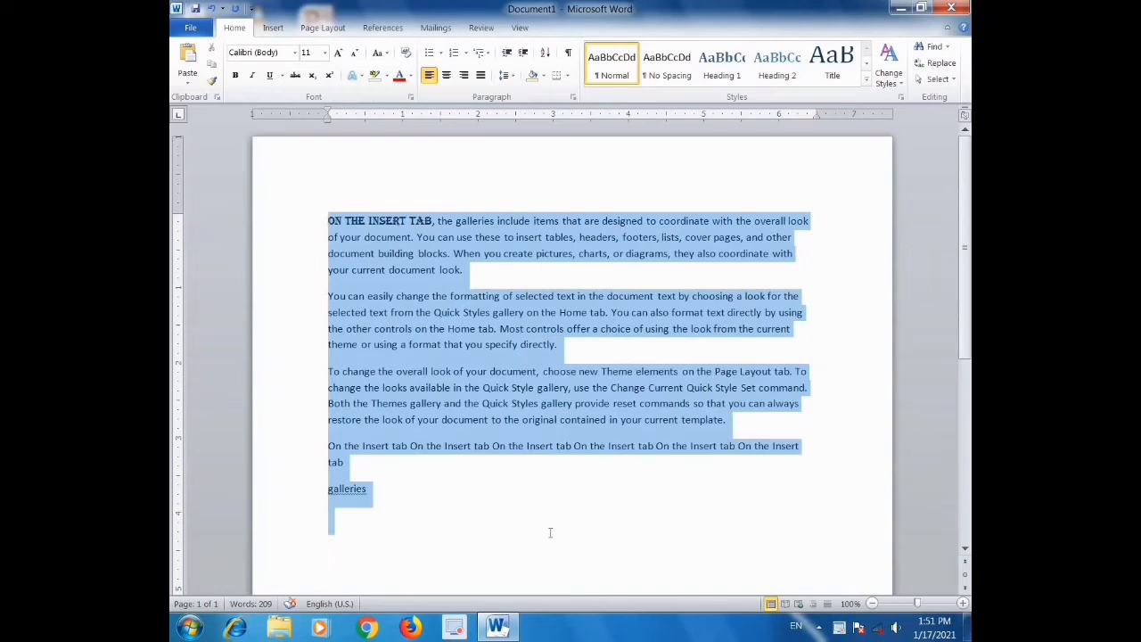
{"action": "left_click", "coordinate": [324, 53]}
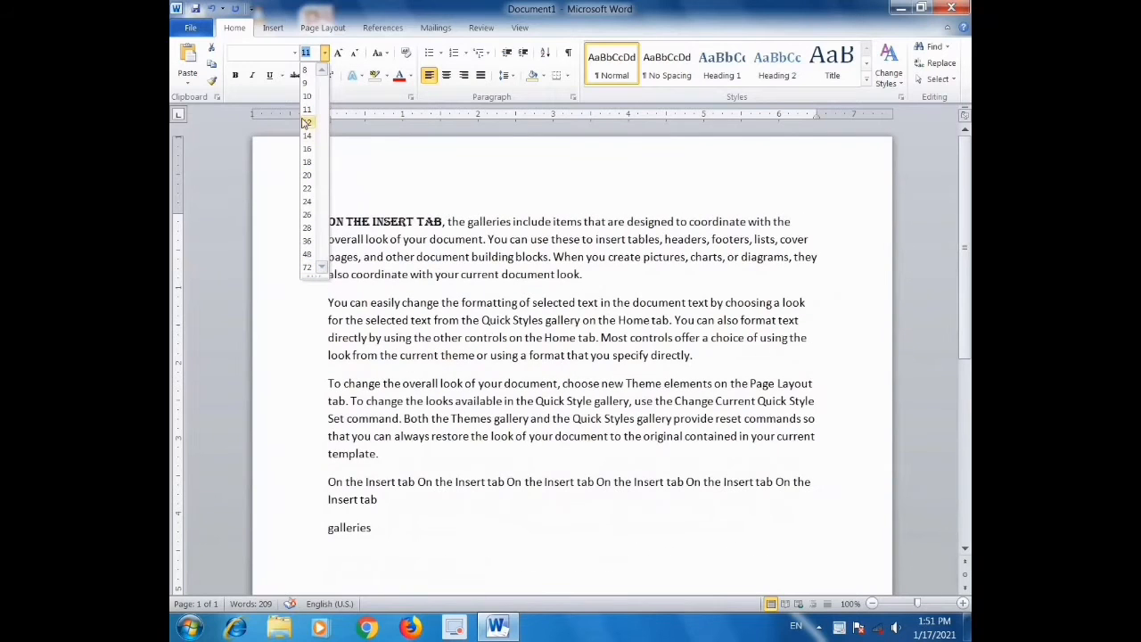
{"action": "left_click", "coordinate": [307, 162]}
- Enlarge the word "items" in the first paragraph step by step past size 26 with Grow Font
{"action": "left_click", "coordinate": [675, 227]}
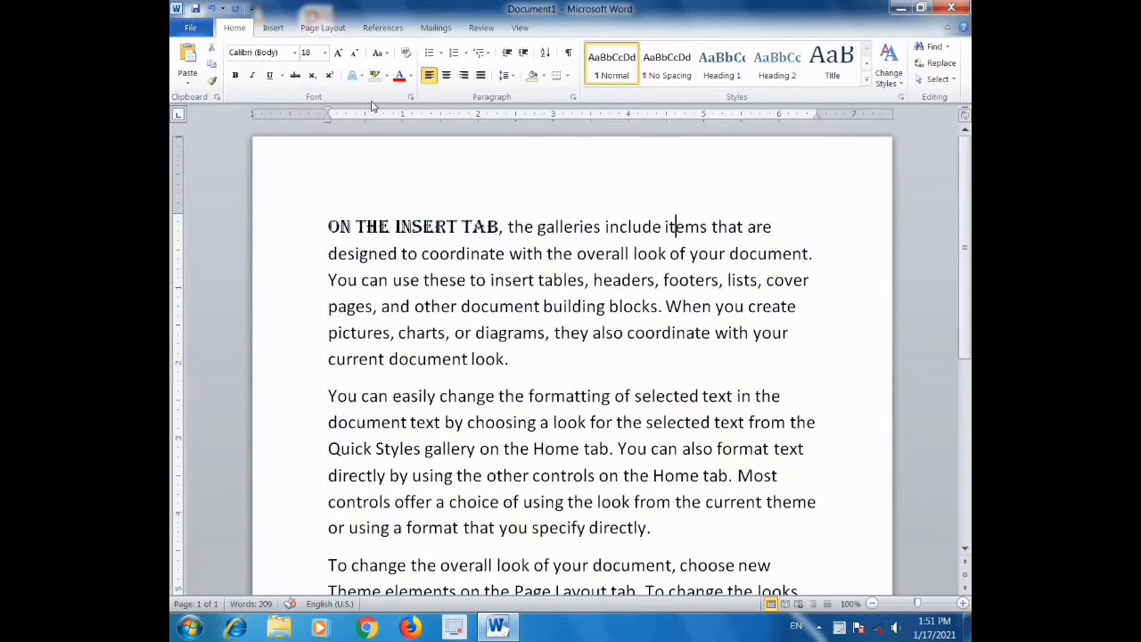
{"action": "left_click", "coordinate": [339, 55]}
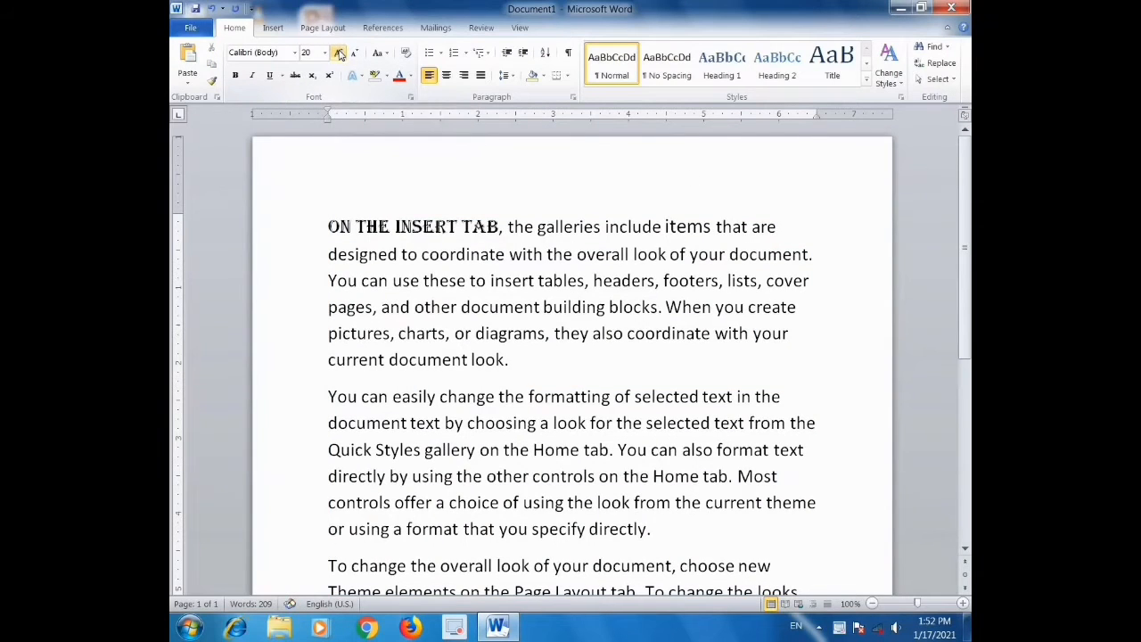
{"action": "left_click", "coordinate": [339, 54]}
{"action": "left_click", "coordinate": [339, 54]}
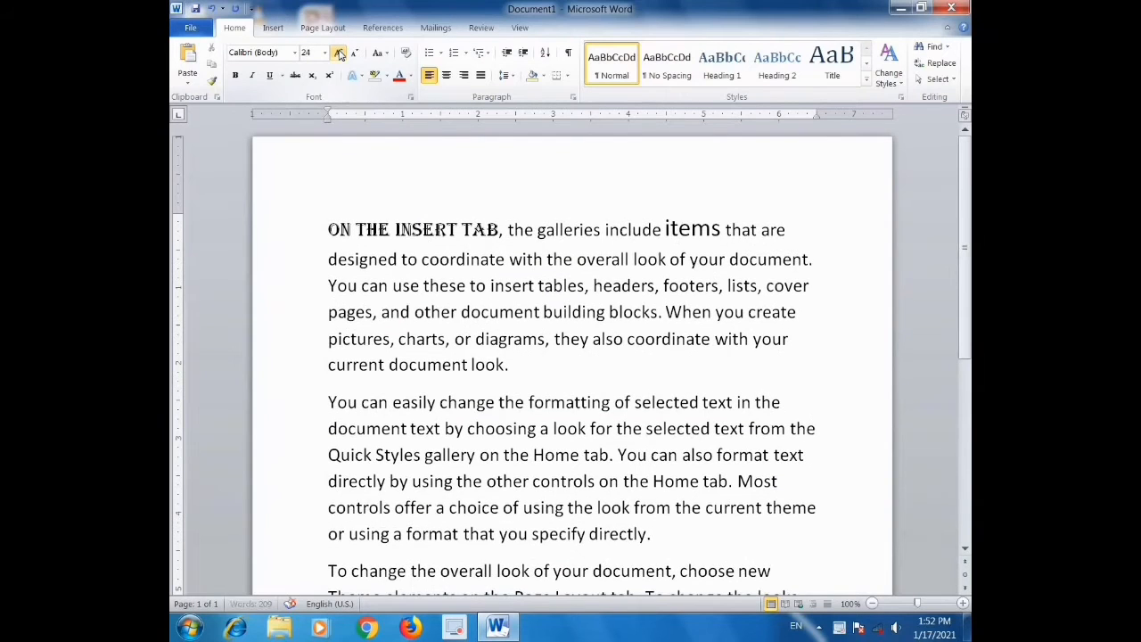
{"action": "left_click", "coordinate": [339, 54]}
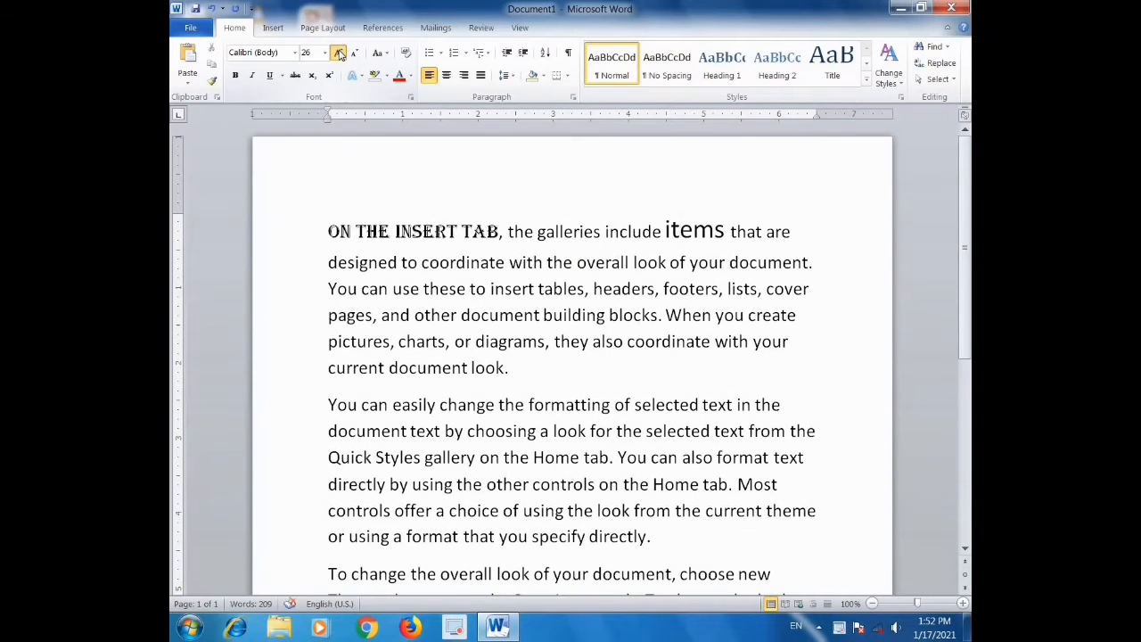
{"action": "left_click", "coordinate": [339, 55]}
- Reduce the word "items" in the first paragraph step by step to size 9 with Shrink Font
{"action": "left_click", "coordinate": [354, 55]}
{"action": "left_click", "coordinate": [355, 54]}
{"action": "left_click", "coordinate": [354, 54]}
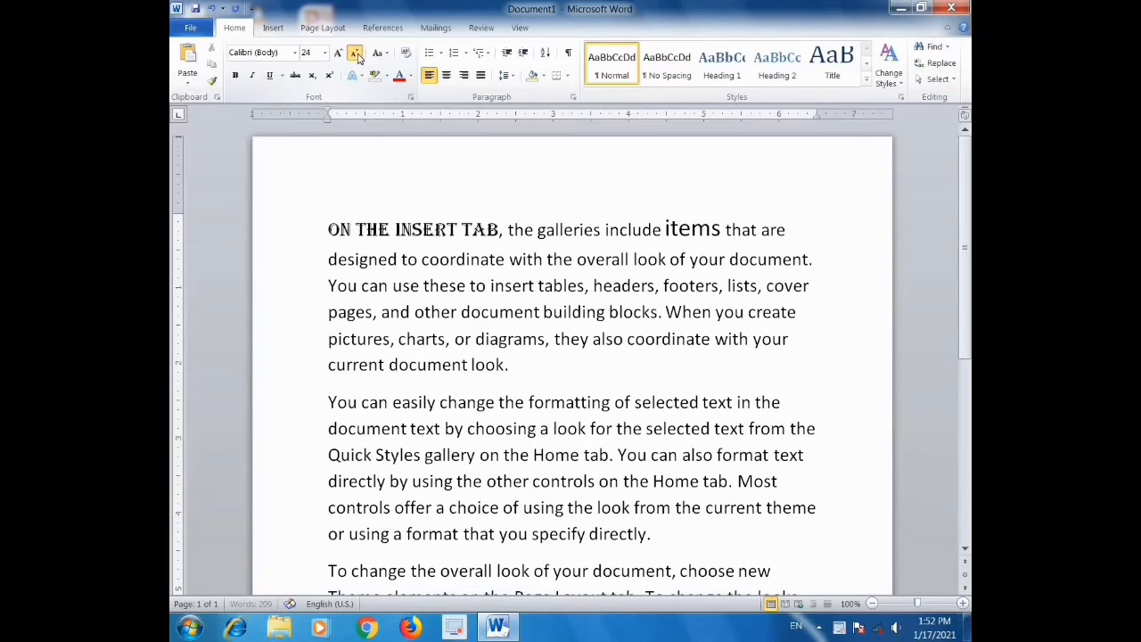
{"action": "left_click", "coordinate": [355, 54]}
{"action": "left_click", "coordinate": [355, 54]}
{"action": "left_click", "coordinate": [354, 55]}
{"action": "left_click", "coordinate": [355, 54]}
{"action": "left_click", "coordinate": [355, 55]}
{"action": "left_click", "coordinate": [355, 54]}
{"action": "left_click", "coordinate": [355, 55]}
{"action": "left_click", "coordinate": [355, 54]}
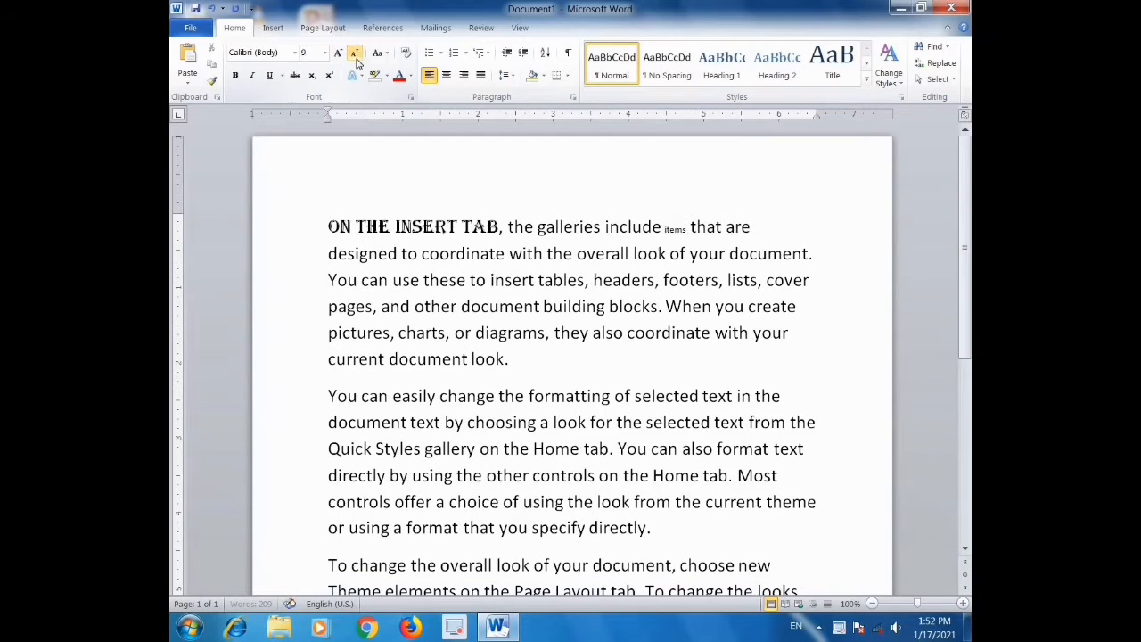
- Enlarge the phrase "designed to coordinate with the overall look of your document" with Grow Font, and reduce it below size 18 with Shrink Font
{"action": "left_click_drag", "start_coordinate": [328, 253], "coordinate": [808, 254]}
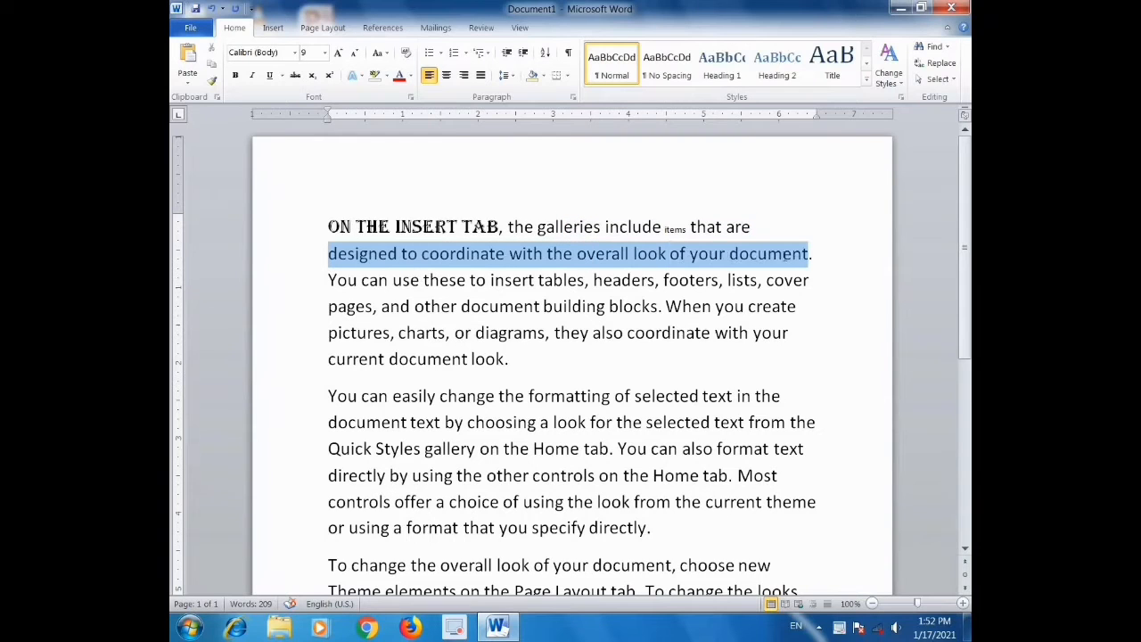
{"action": "left_click", "coordinate": [327, 53]}
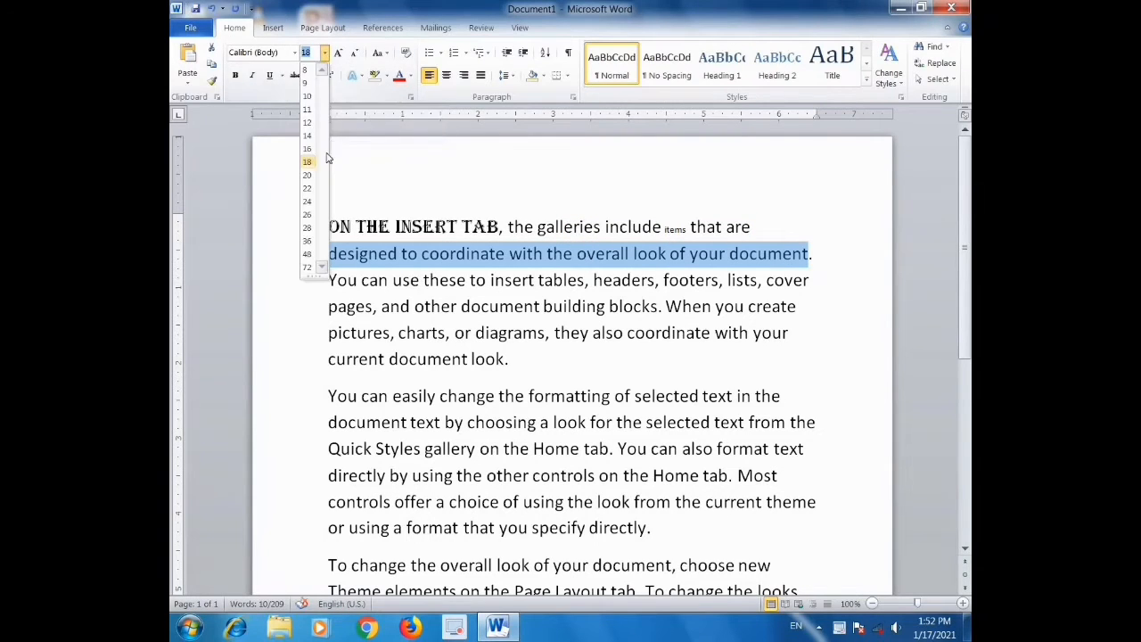
{"action": "left_click", "coordinate": [337, 55]}
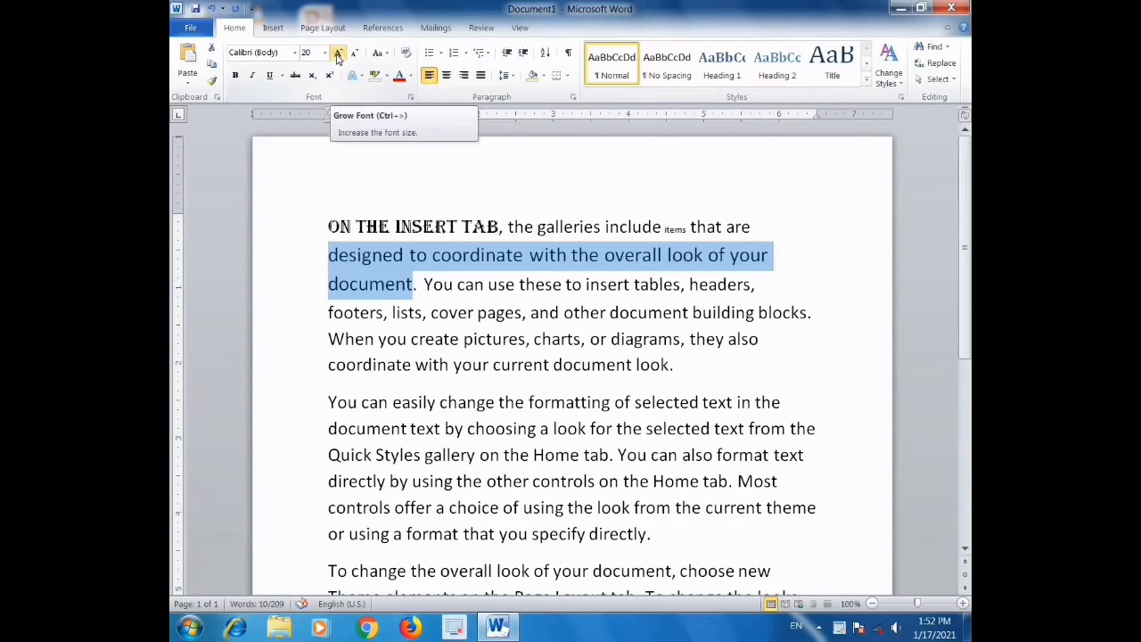
{"action": "left_click", "coordinate": [337, 55]}
{"action": "left_click", "coordinate": [354, 55]}
{"action": "left_click", "coordinate": [354, 55]}
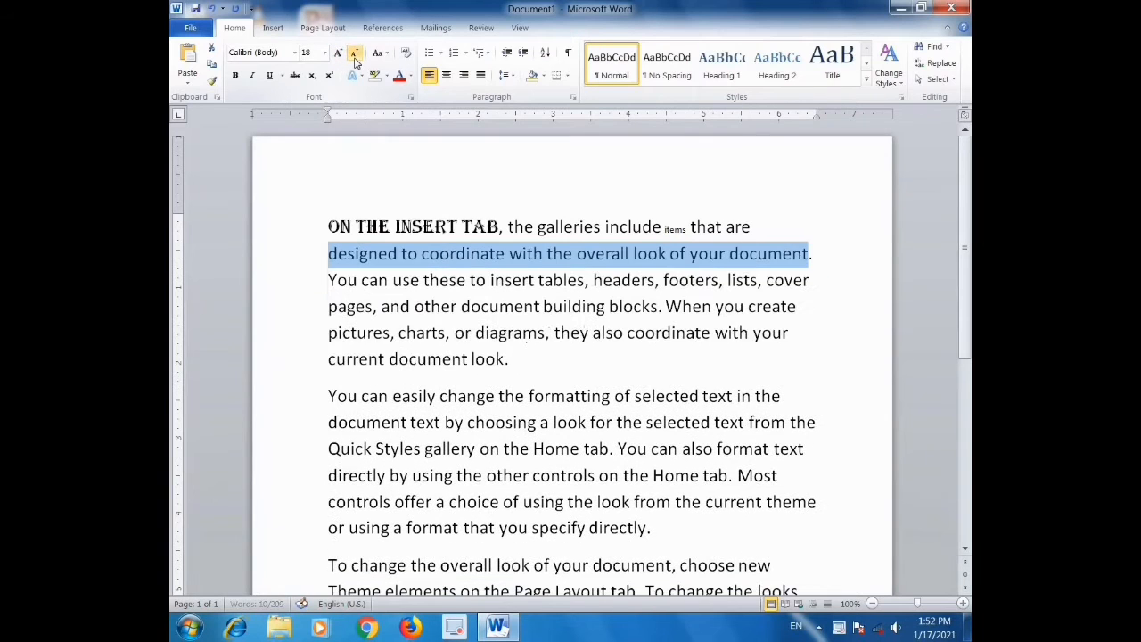
{"action": "left_click", "coordinate": [354, 55]}
{"action": "left_click", "coordinate": [354, 55]}
{"action": "left_click", "coordinate": [354, 183]}
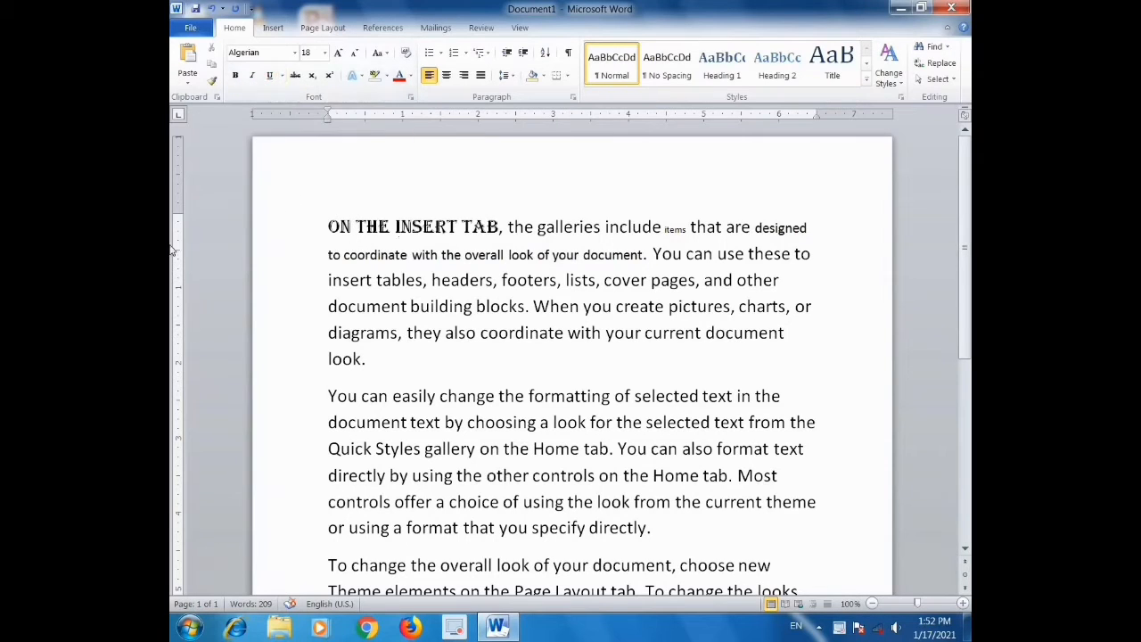
- Bold the opening words "On the Insert tab" and split them from the first paragraph onto their own line
{"action": "left_click_drag", "start_coordinate": [325, 225], "coordinate": [489, 225]}
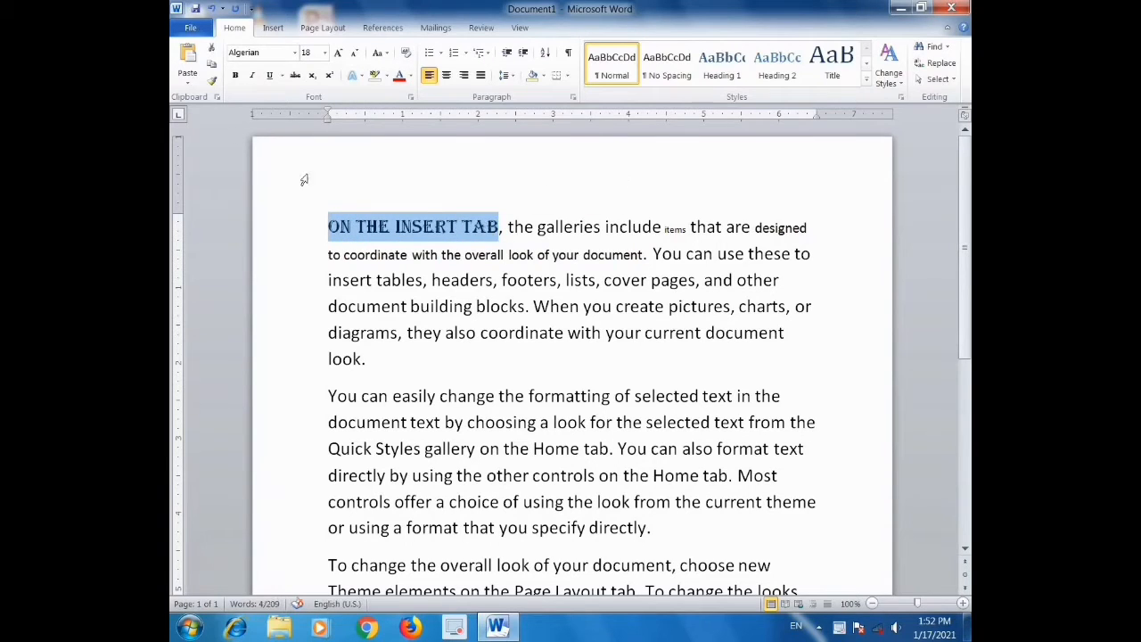
{"action": "left_click", "coordinate": [236, 77]}
{"action": "left_click", "coordinate": [504, 225]}
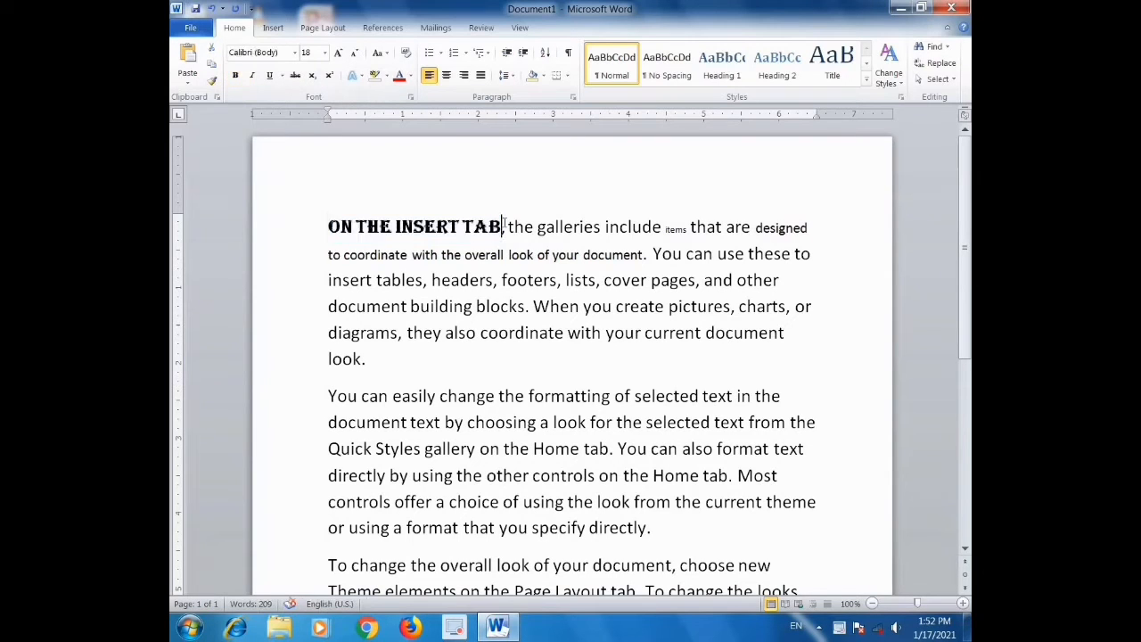
{"action": "key", "text": "Return"}
- Bold "You can easily change the" and "To change the overall look", and break each onto its own line as a heading
{"action": "scroll", "coordinate": [330, 331], "scroll_direction": "down", "scroll_amount": 2}
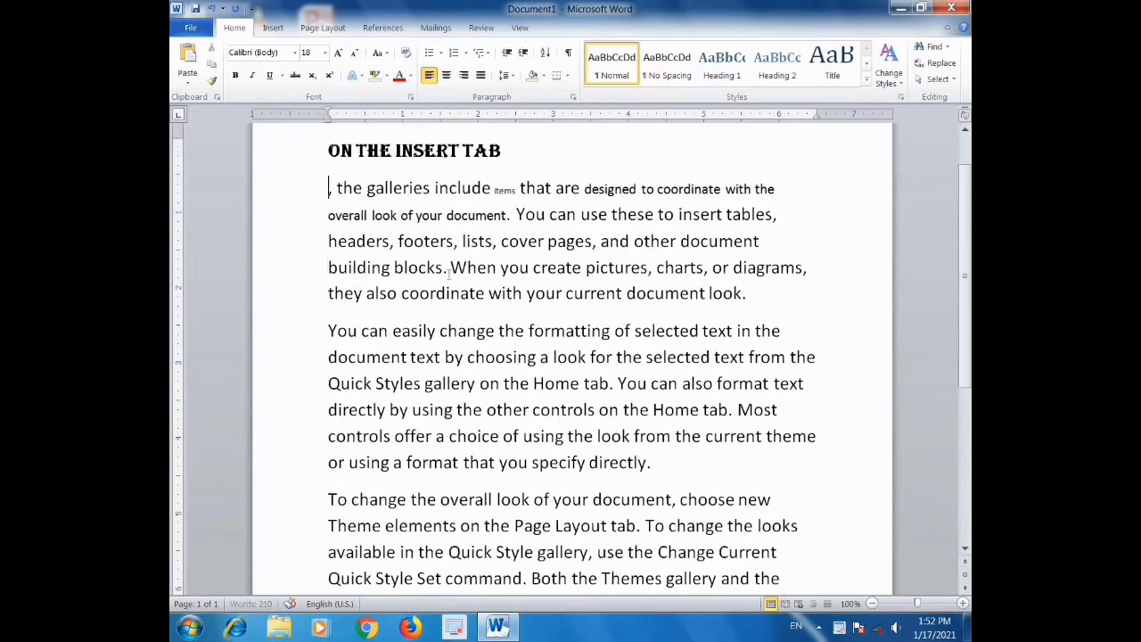
{"action": "key", "text": "ctrl+shift+Right"}
{"action": "key", "text": "ctrl+shift+Right"}
{"action": "key", "text": "ctrl+shift+Right"}
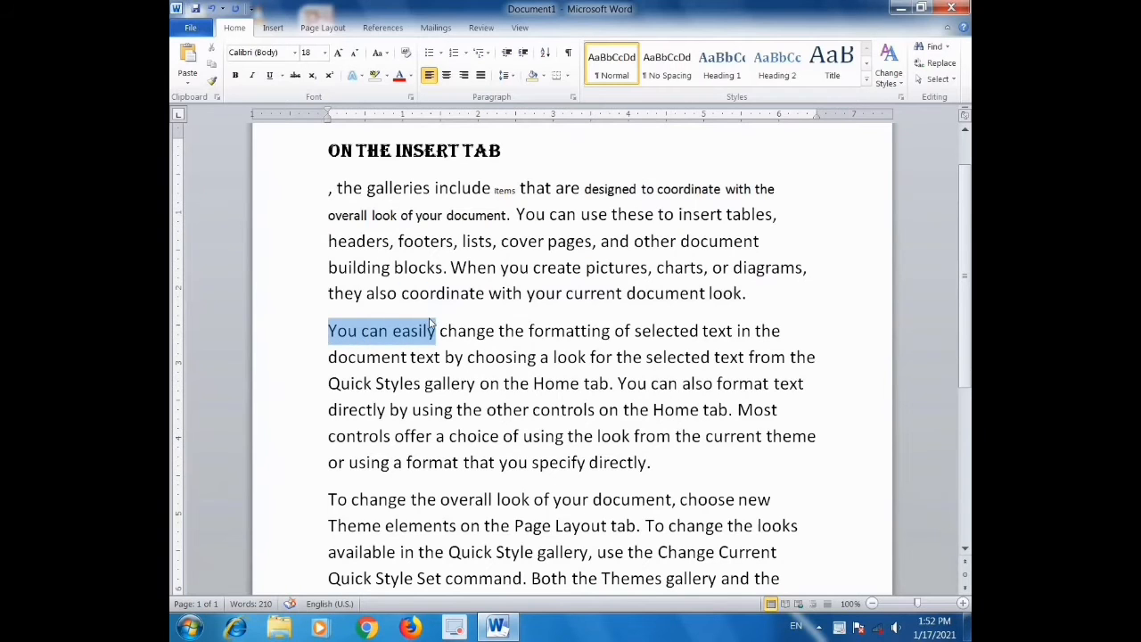
{"action": "left_click_drag", "start_coordinate": [328, 329], "coordinate": [474, 322]}
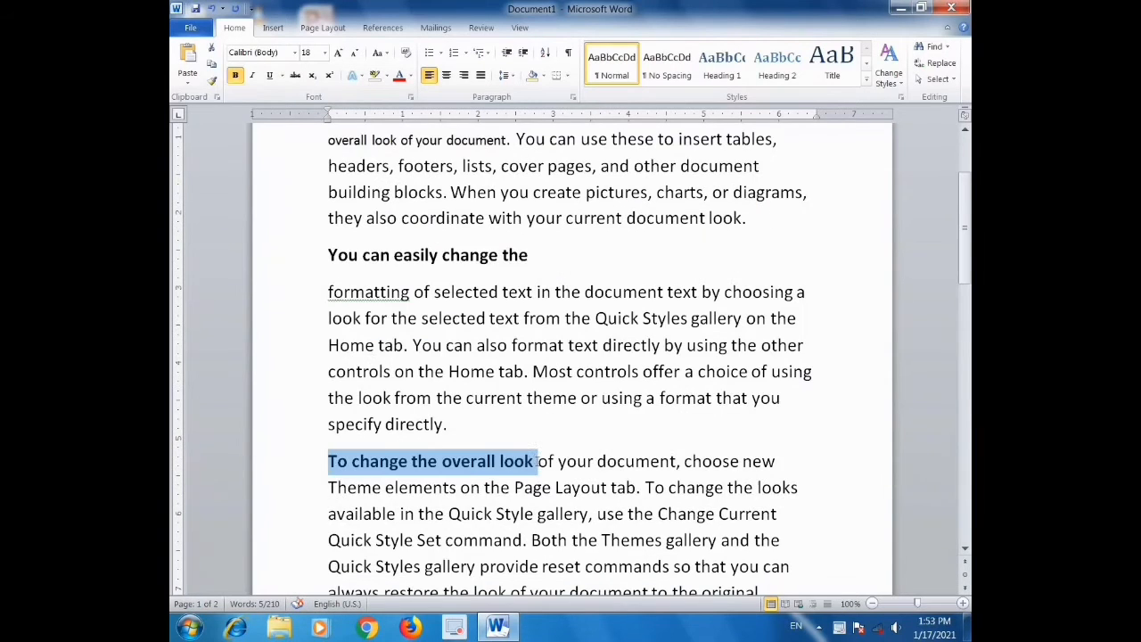
{"action": "left_click", "coordinate": [538, 461]}
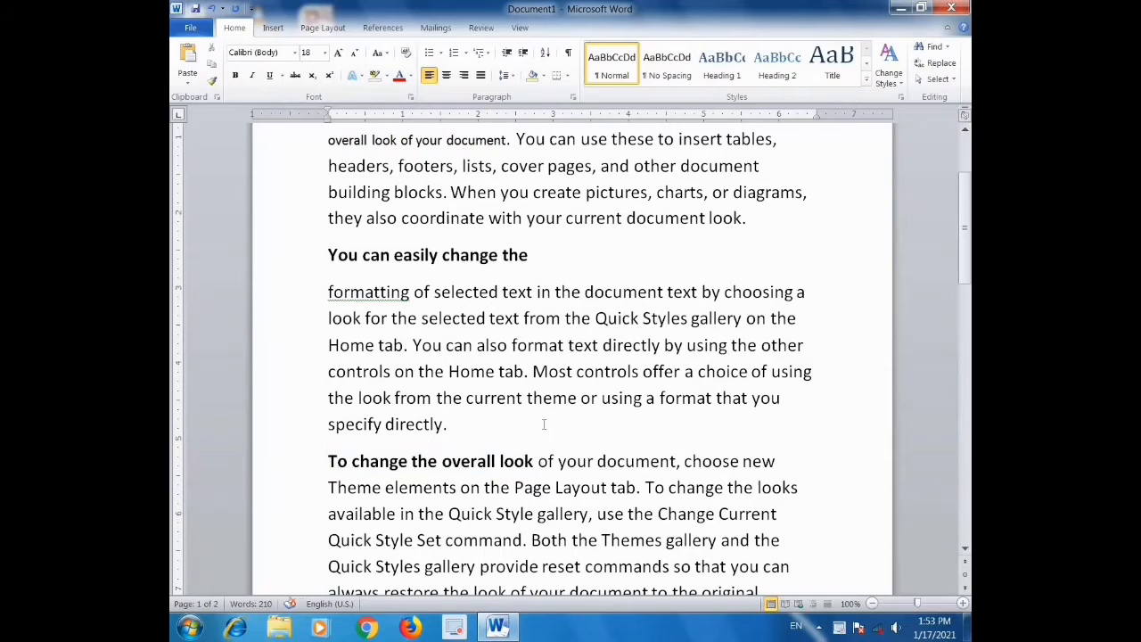
{"action": "key", "text": "Return"}
{"action": "scroll", "coordinate": [544, 419], "scroll_direction": "up", "scroll_amount": 3}
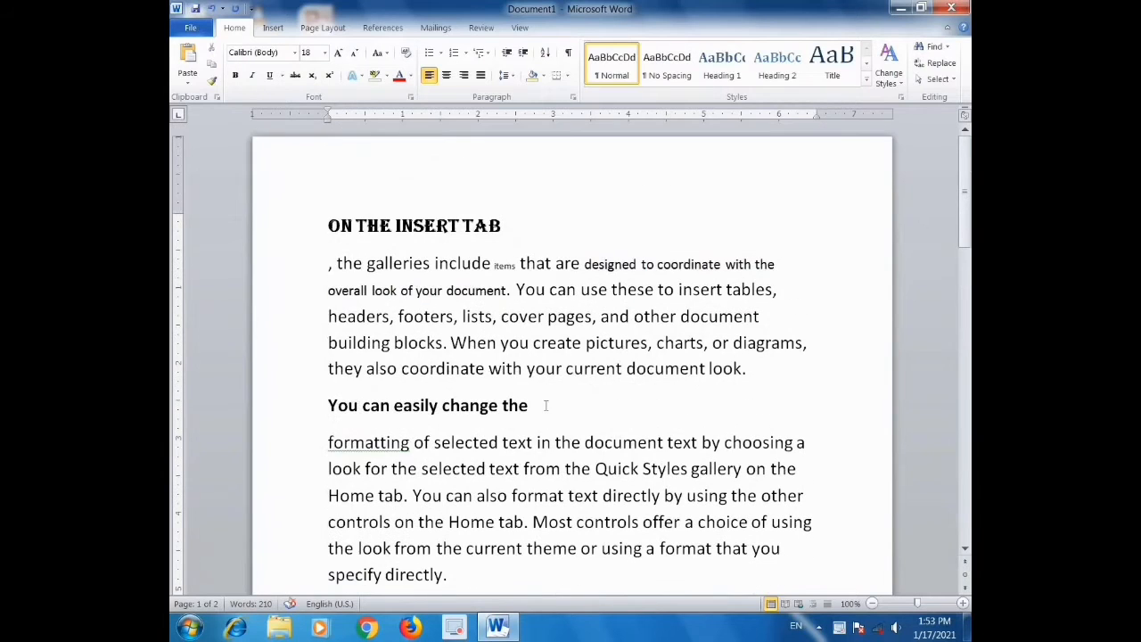
- Italicize the word "building" in the first paragraph
{"action": "scroll", "coordinate": [546, 405], "scroll_direction": "down", "scroll_amount": 6}
{"action": "scroll", "coordinate": [540, 403], "scroll_direction": "up", "scroll_amount": 6}
{"action": "left_click", "coordinate": [256, 76]}
{"action": "scroll", "coordinate": [585, 389], "scroll_direction": "down", "scroll_amount": 2}
{"action": "scroll", "coordinate": [586, 348], "scroll_direction": "up", "scroll_amount": 2}
{"action": "left_click_drag", "start_coordinate": [327, 339], "coordinate": [393, 345]}
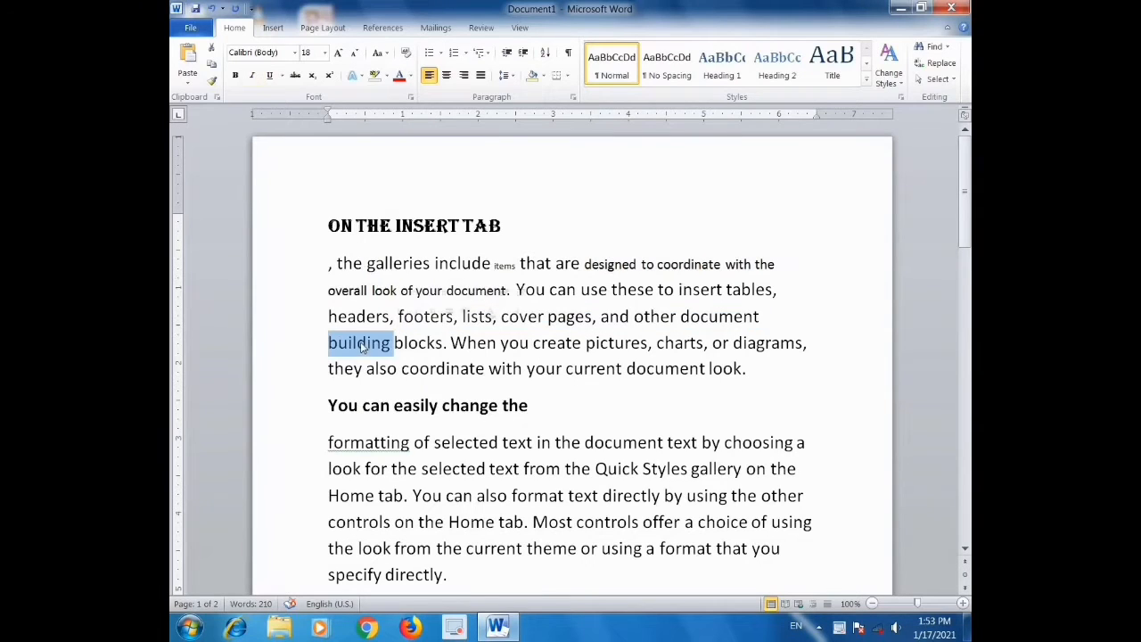
{"action": "left_click", "coordinate": [253, 76]}
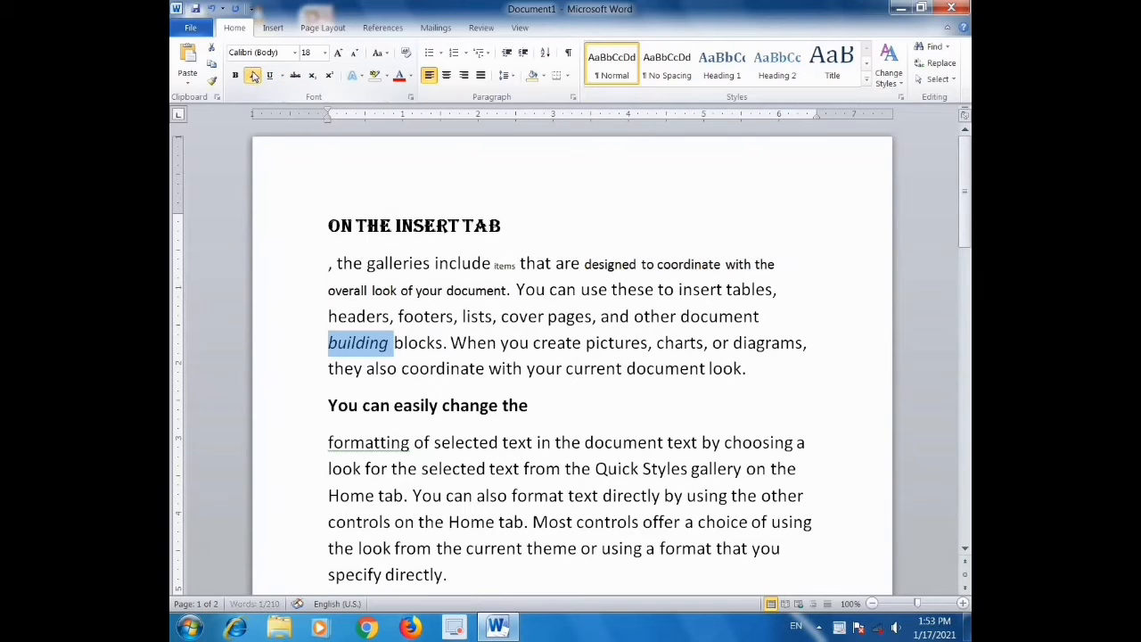
{"action": "left_click", "coordinate": [253, 75]}
{"action": "left_click", "coordinate": [253, 76]}
{"action": "left_click", "coordinate": [426, 263]}
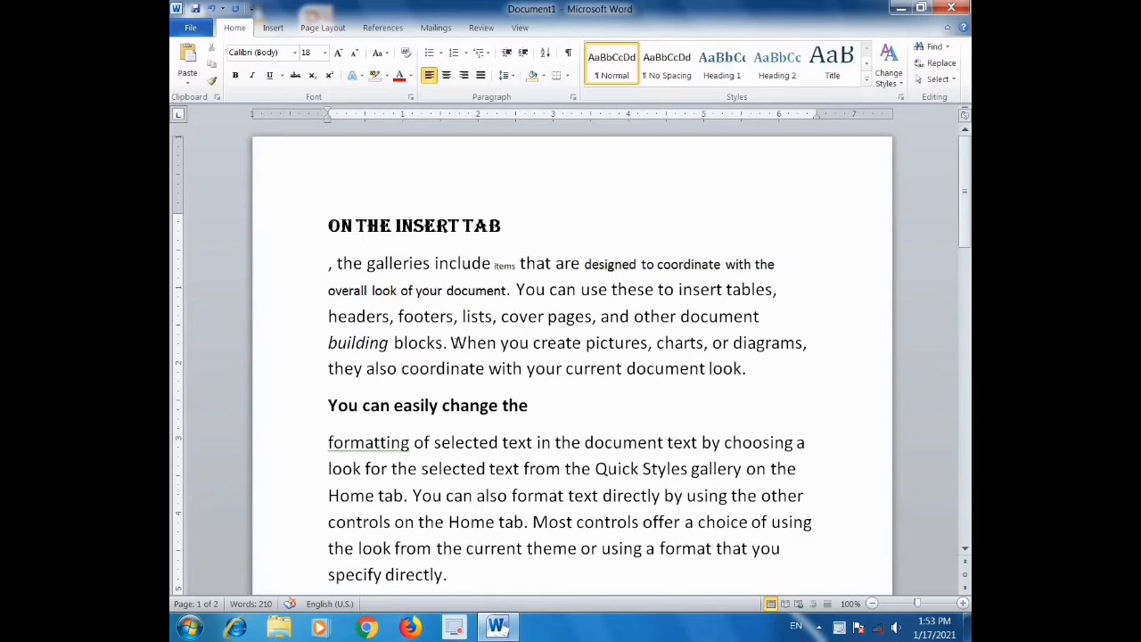
- Apply a dot-dash underline to "When you create pictures, charts" in the first paragraph
{"action": "left_click_drag", "start_coordinate": [444, 344], "coordinate": [705, 344]}
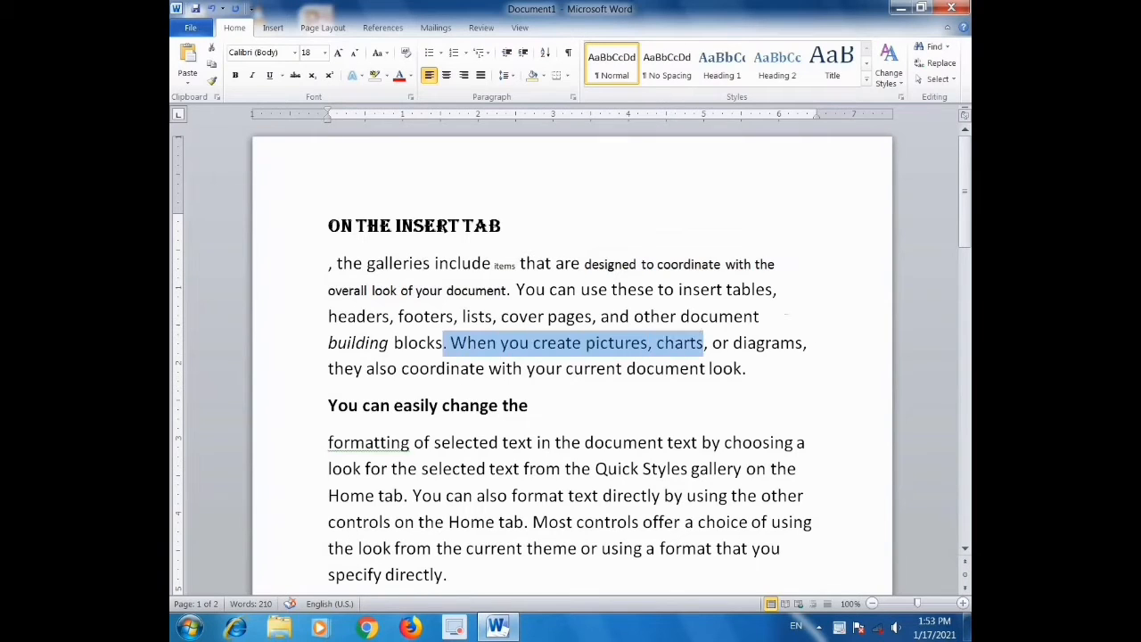
{"action": "left_click", "coordinate": [281, 75]}
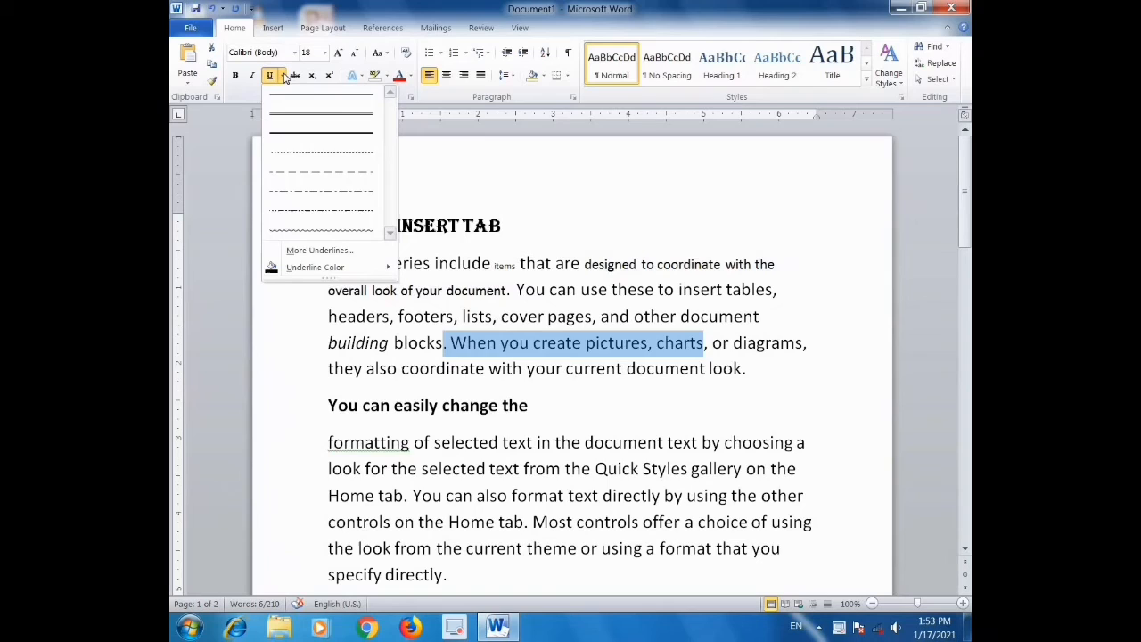
{"action": "left_click", "coordinate": [339, 195]}
{"action": "left_click", "coordinate": [800, 468]}
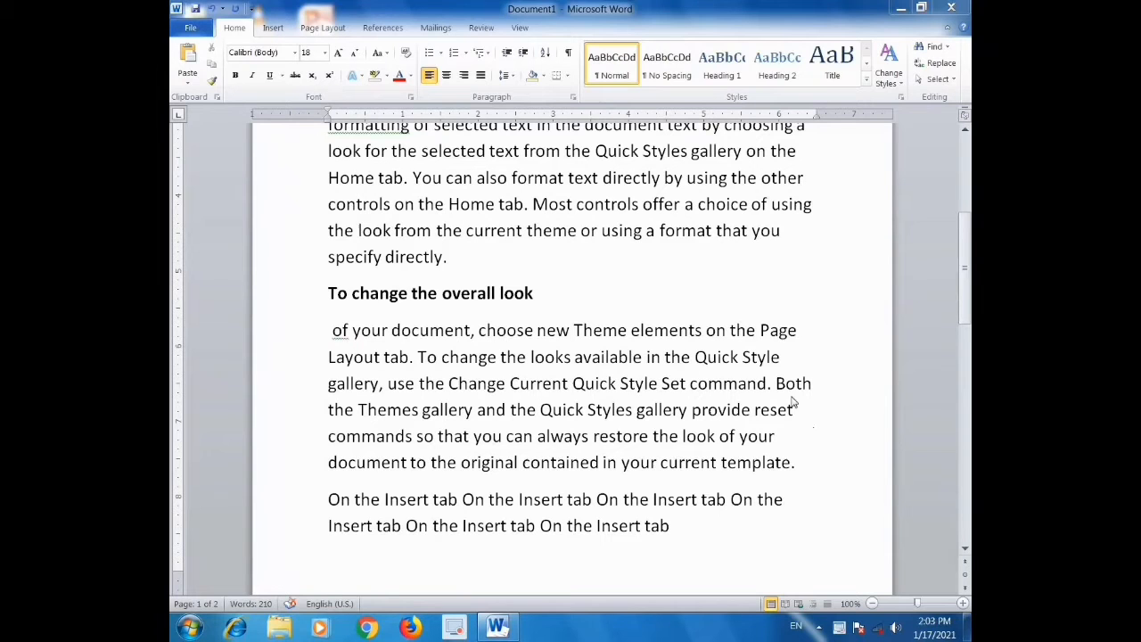
- Enter 25 on a new line below "galleries" on the second page and make its 5 a subscript
{"action": "left_click_drag", "start_coordinate": [965, 272], "coordinate": [965, 385]}
{"action": "left_click", "coordinate": [446, 271]}
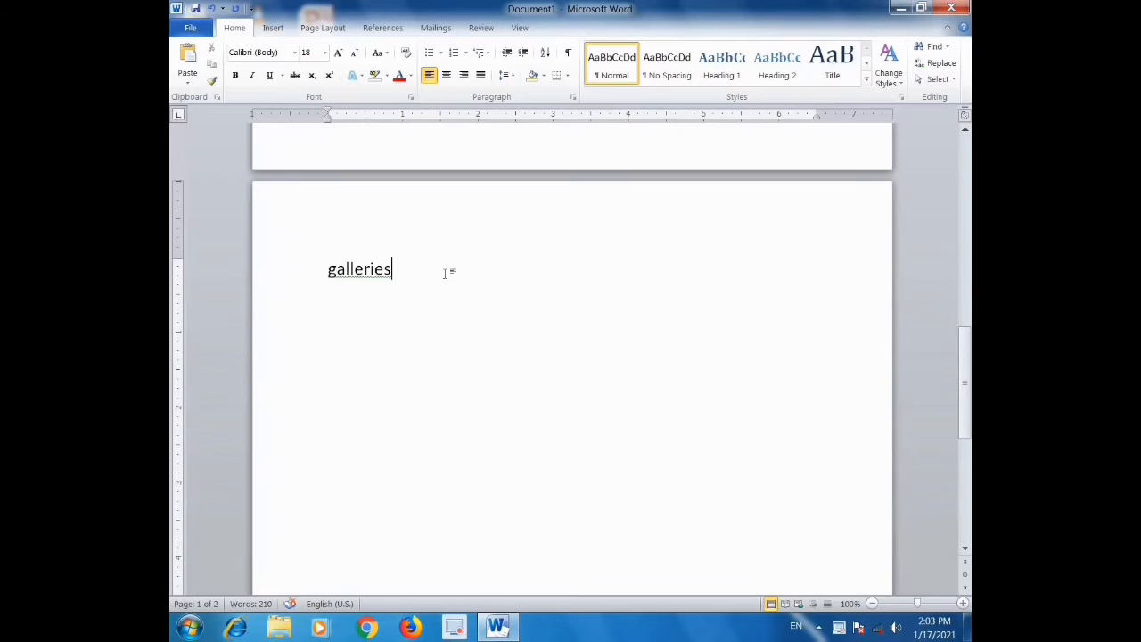
{"action": "key", "text": "Return"}
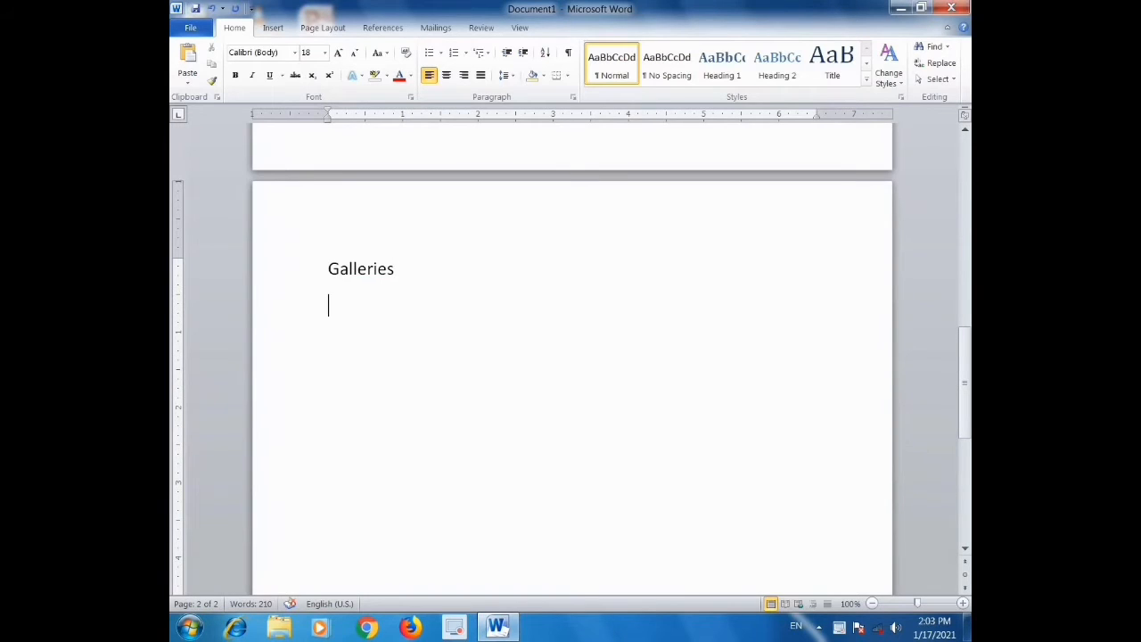
{"action": "type", "text": "25"}
{"action": "triple_click", "coordinate": [342, 304]}
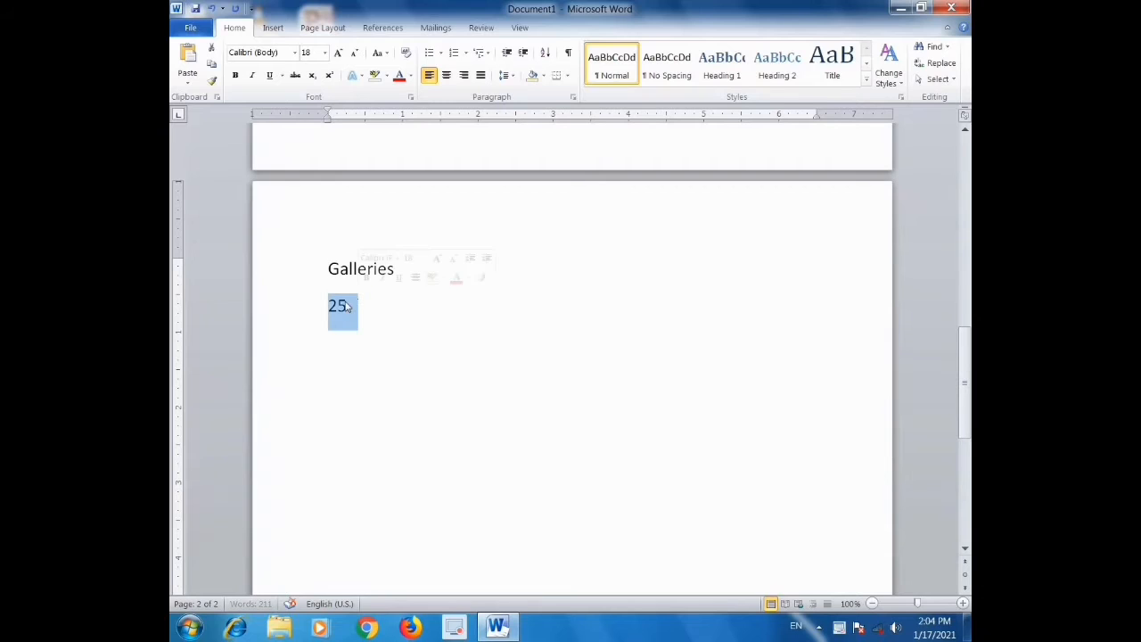
{"action": "left_click", "coordinate": [341, 306]}
{"action": "left_click_drag", "start_coordinate": [338, 305], "coordinate": [348, 309]}
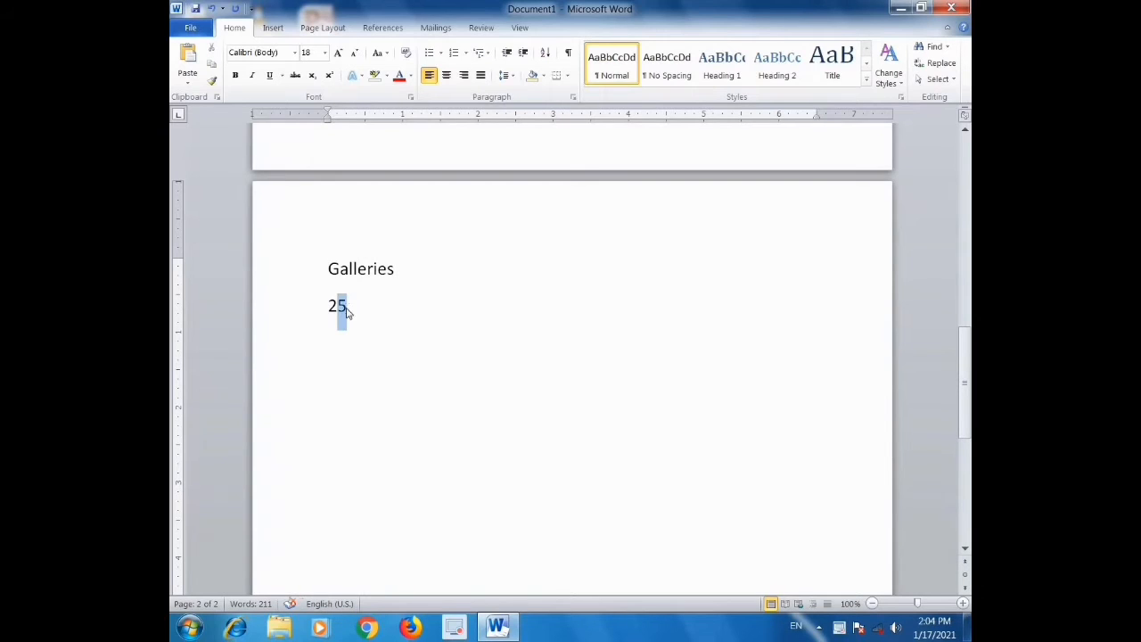
{"action": "left_click", "coordinate": [313, 76]}
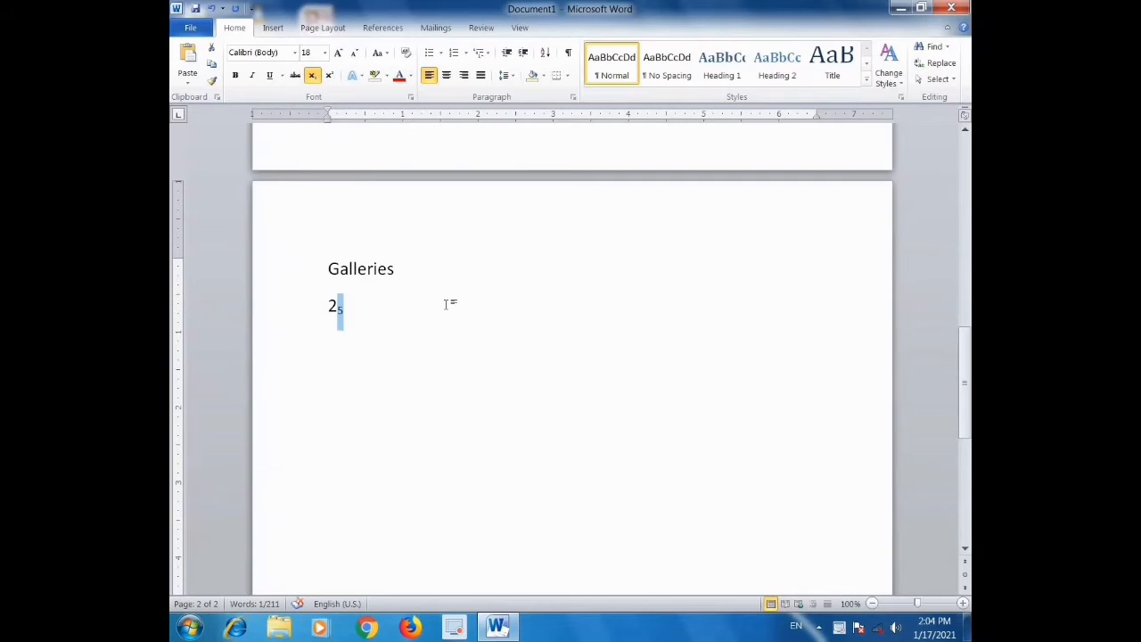
- Enter 210 on a new line below the subscript example and make its 10 a superscript
{"action": "key", "text": "Return"}
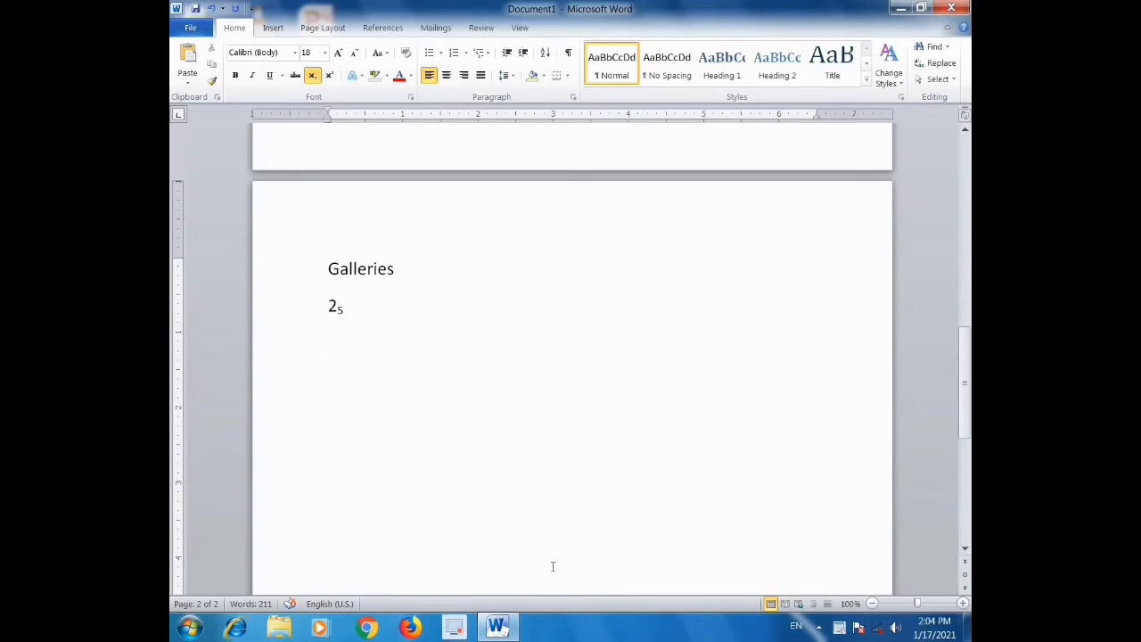
{"action": "type", "text": "210"}
{"action": "left_click_drag", "start_coordinate": [336, 346], "coordinate": [347, 348]}
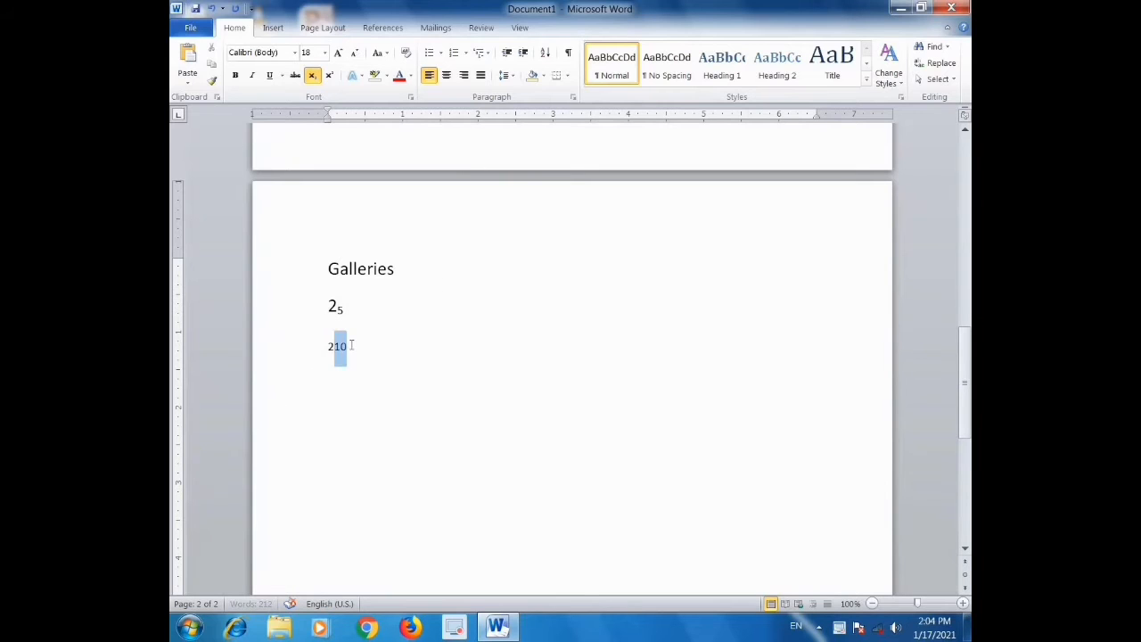
{"action": "left_click", "coordinate": [330, 76]}
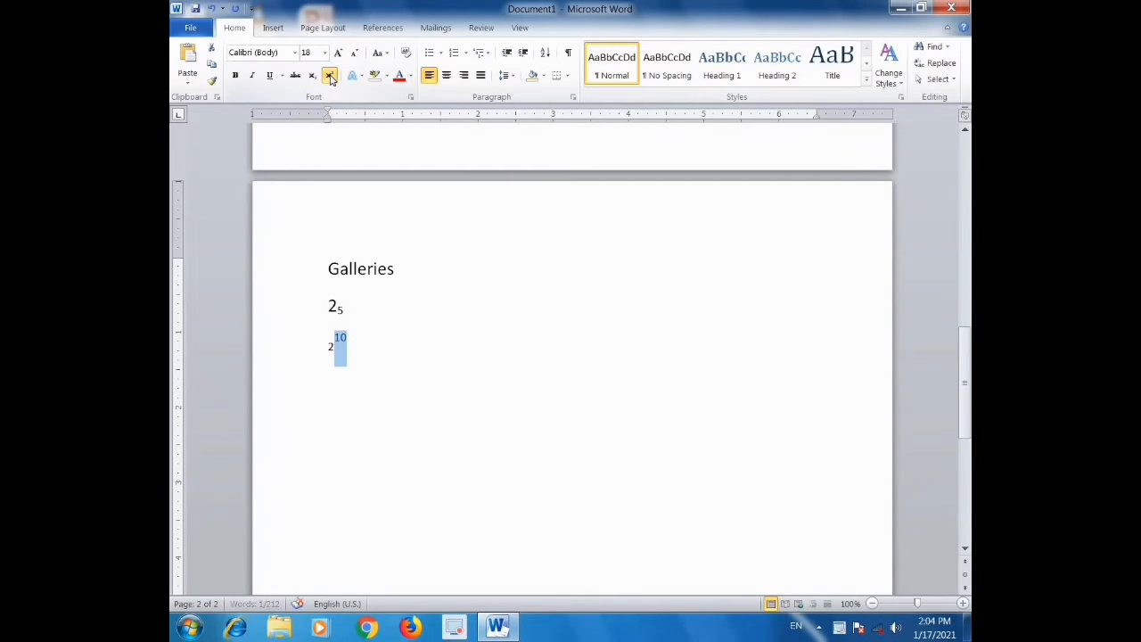
{"action": "left_click", "coordinate": [371, 410]}
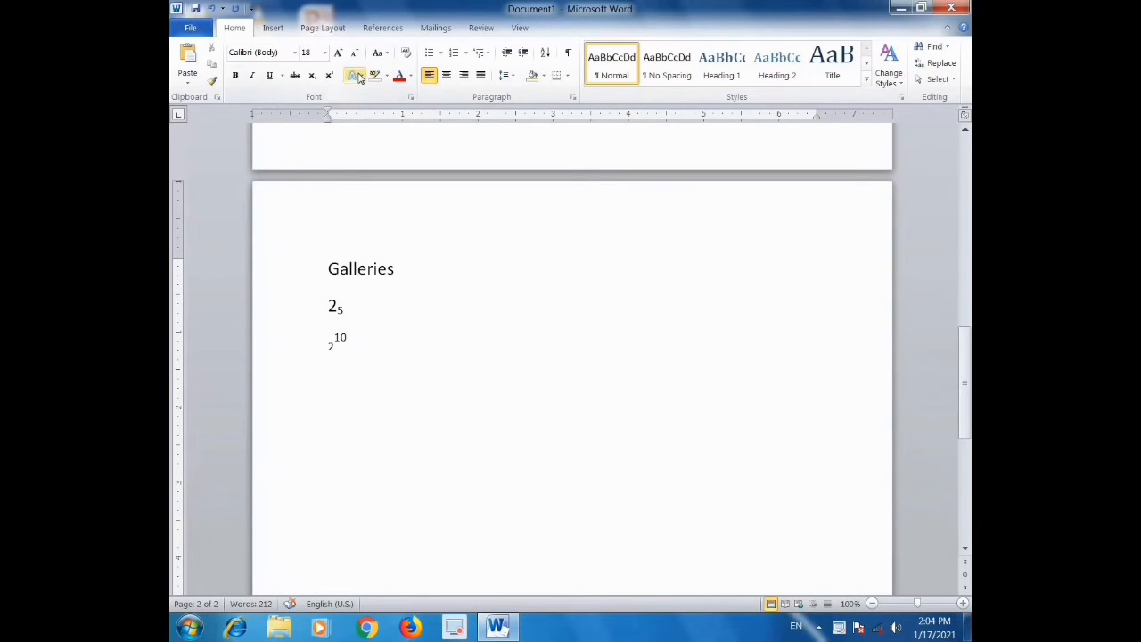
- Apply the purple reflected text effect to "overall look of your document" in the first paragraph
{"action": "scroll", "coordinate": [966, 395], "scroll_direction": "up", "scroll_amount": 3}
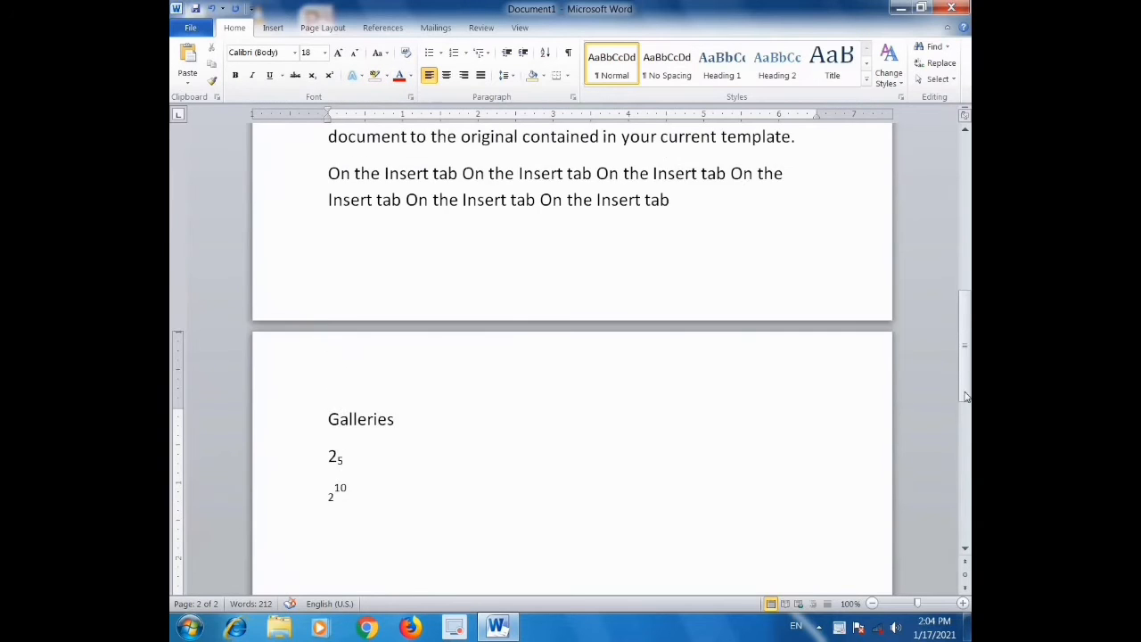
{"action": "scroll", "coordinate": [966, 395], "scroll_direction": "up", "scroll_amount": 10}
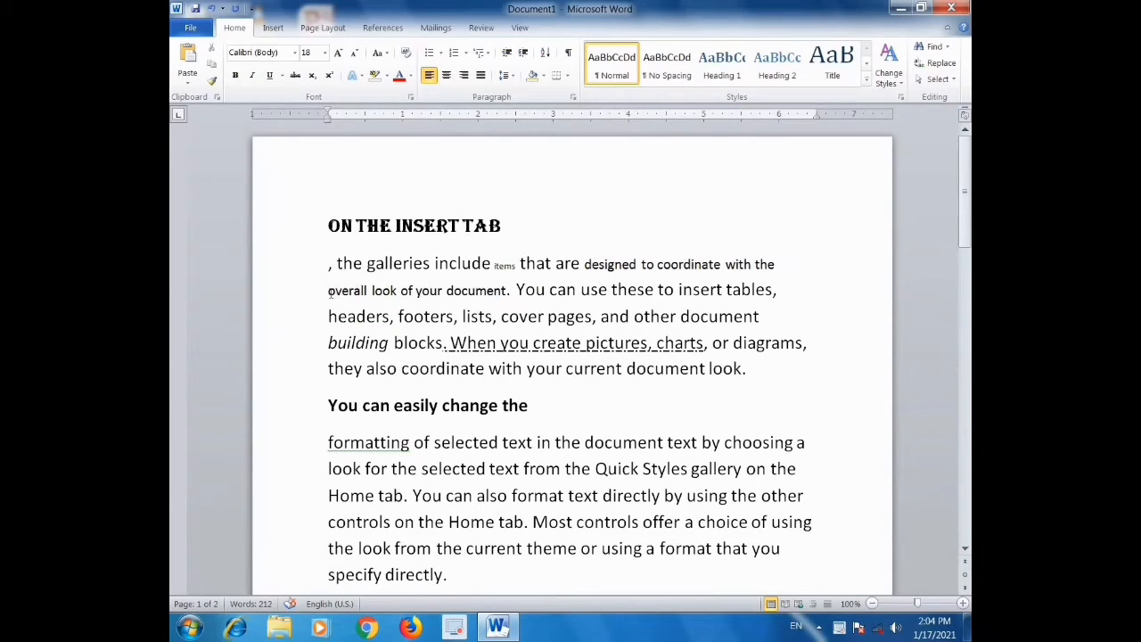
{"action": "left_click_drag", "start_coordinate": [329, 292], "coordinate": [506, 292]}
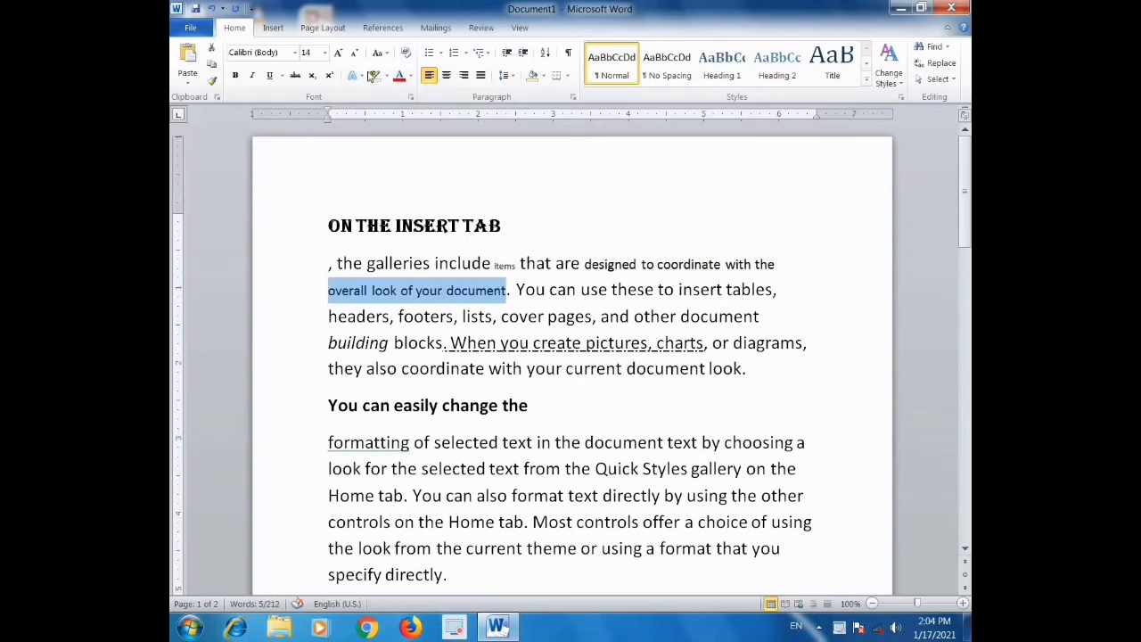
{"action": "left_click", "coordinate": [361, 77]}
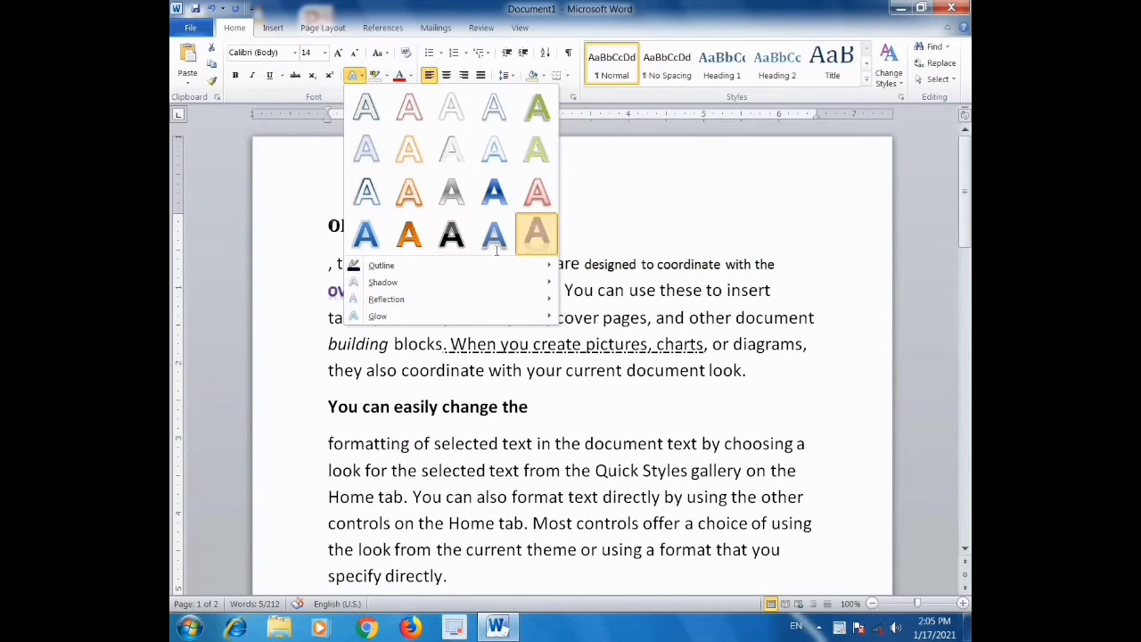
{"action": "left_click", "coordinate": [536, 233]}
{"action": "left_click", "coordinate": [541, 317]}
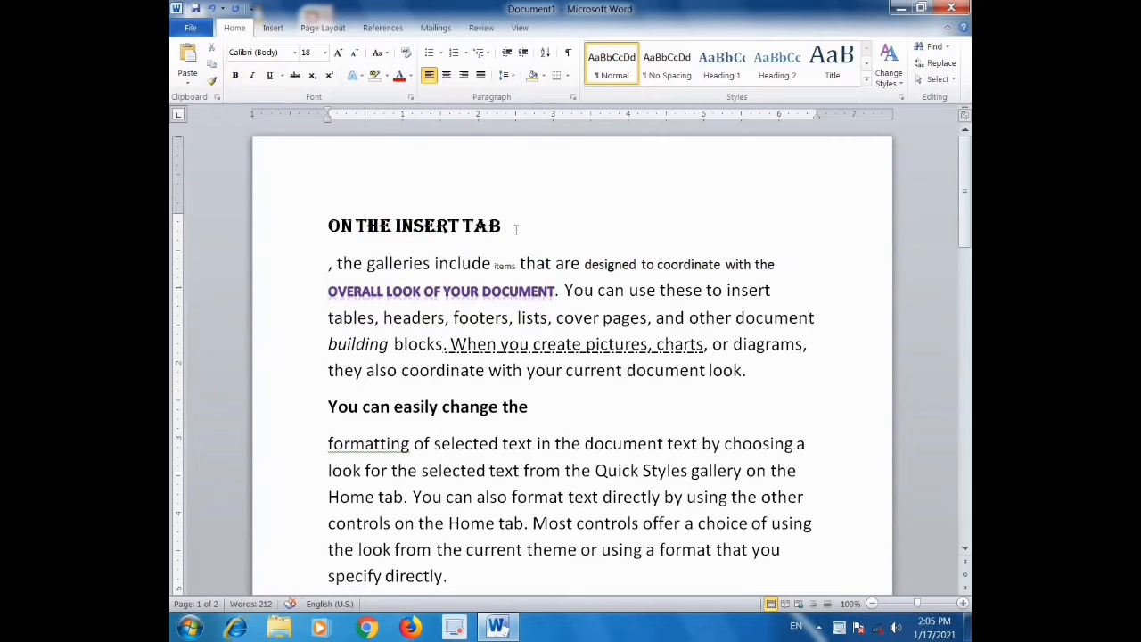
- Highlight "use the Change Current Quick Style" in yellow in the paragraph below "To change the overall look"
{"action": "left_click", "coordinate": [386, 76]}
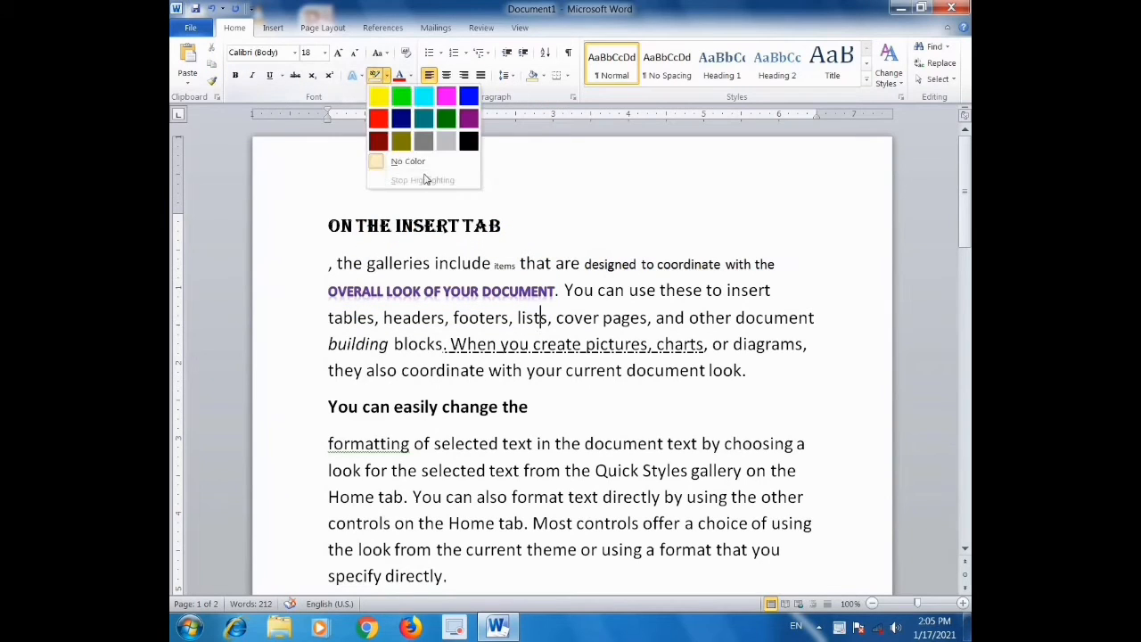
{"action": "scroll", "coordinate": [617, 250], "scroll_direction": "down", "scroll_amount": 3}
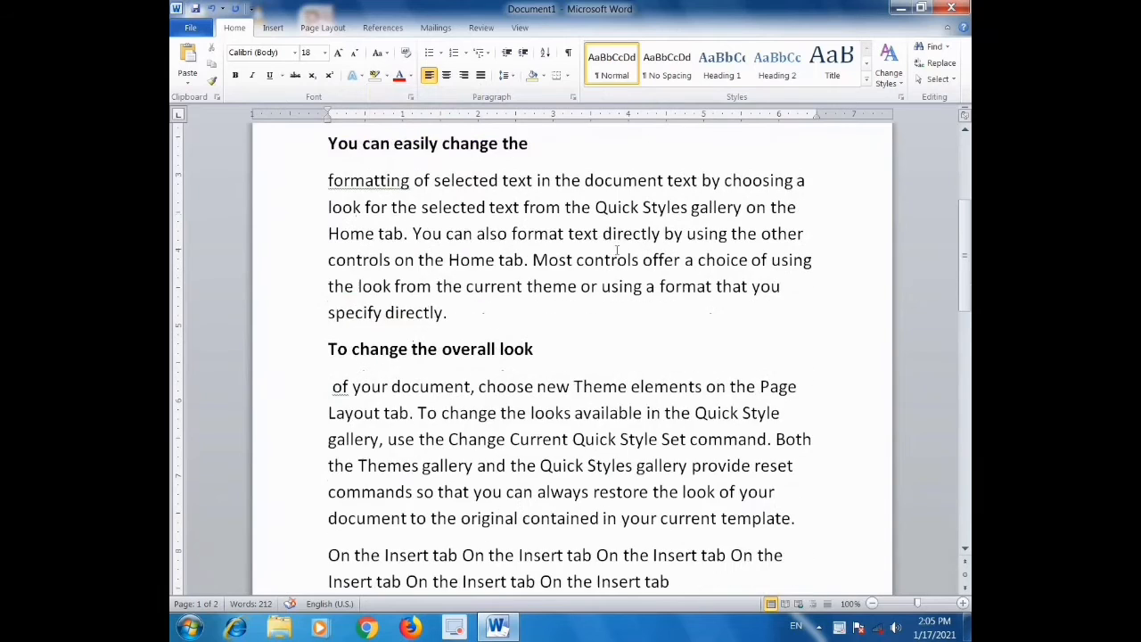
{"action": "scroll", "coordinate": [621, 272], "scroll_direction": "down", "scroll_amount": 3}
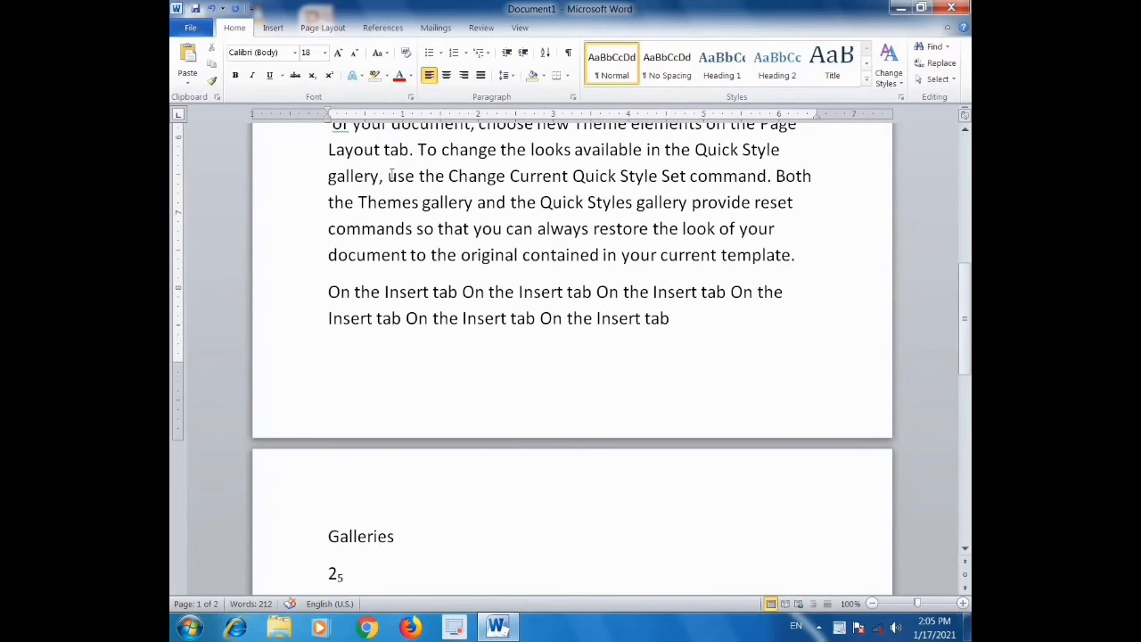
{"action": "left_click_drag", "start_coordinate": [386, 176], "coordinate": [659, 174]}
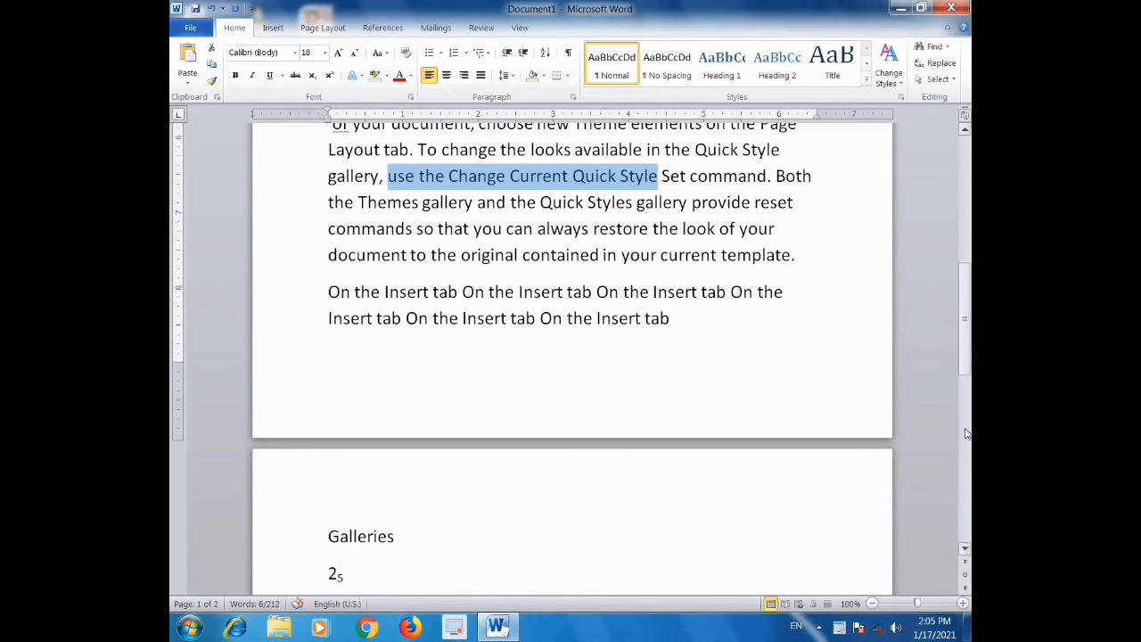
{"action": "left_click_drag", "start_coordinate": [965, 367], "coordinate": [965, 343]}
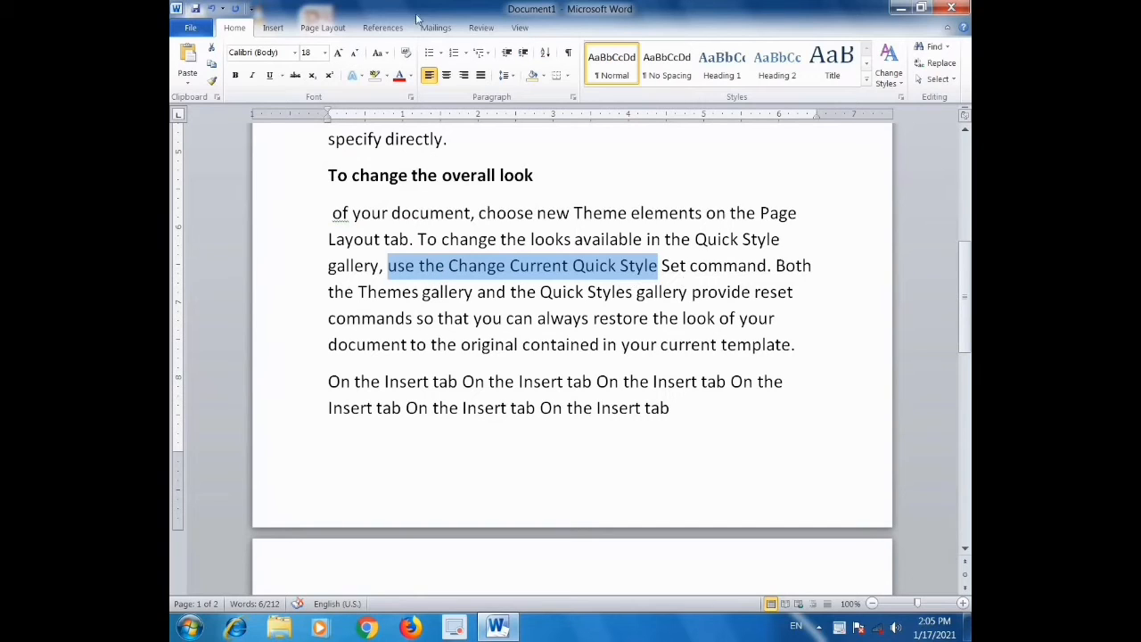
{"action": "left_click", "coordinate": [386, 76]}
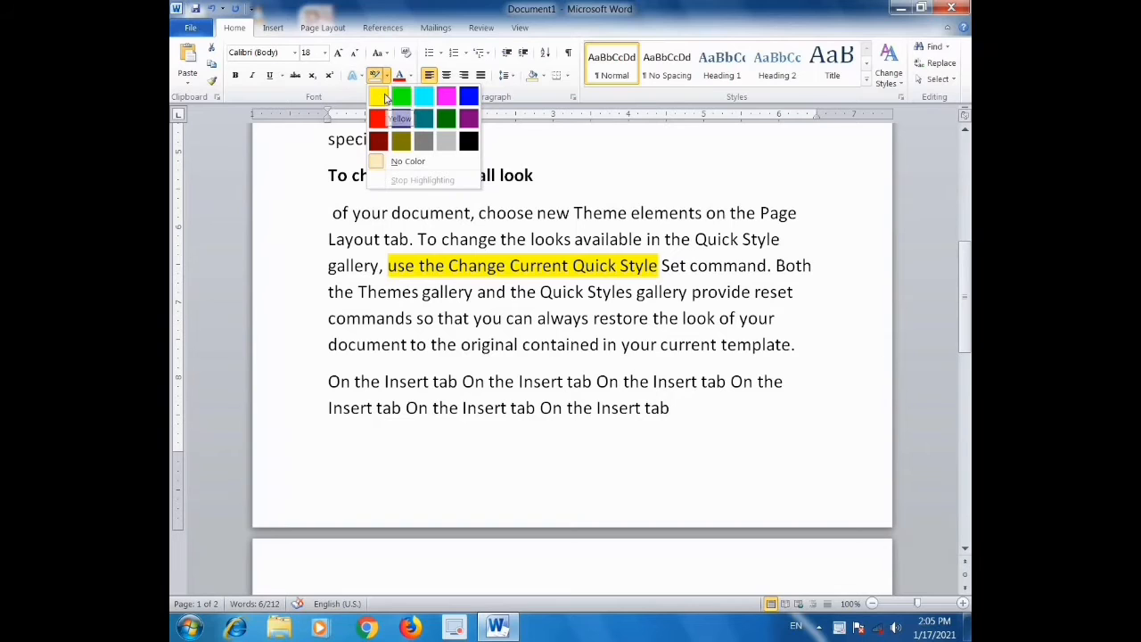
{"action": "left_click", "coordinate": [386, 98]}
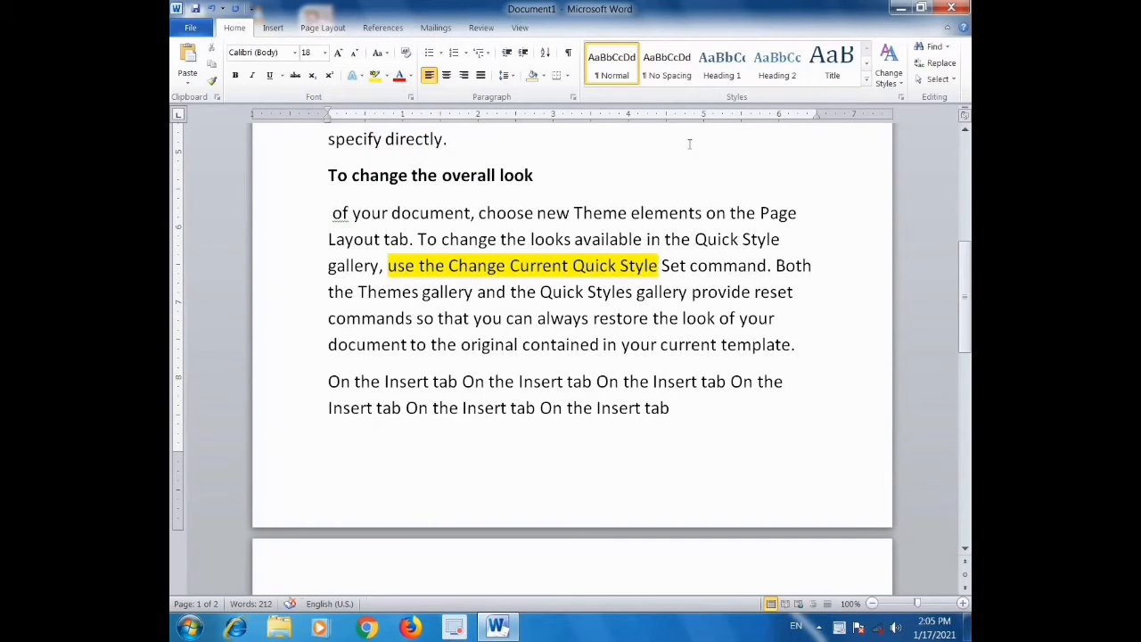
{"action": "left_click_drag", "start_coordinate": [964, 268], "coordinate": [965, 208]}
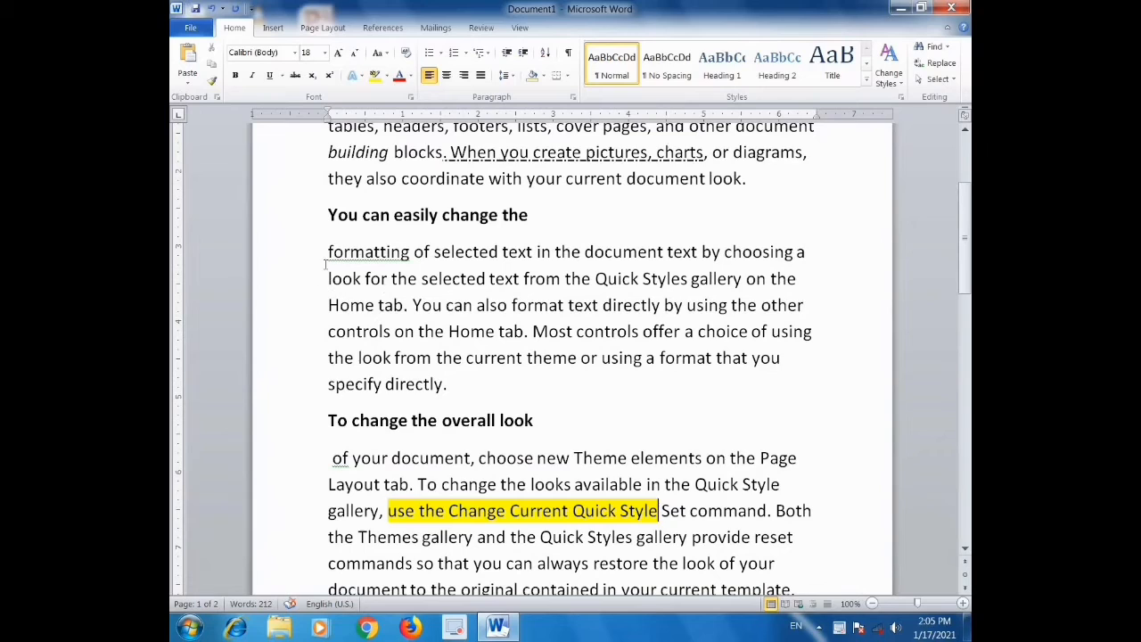
- Change the font color of the word "formatting" below "You can easily change the" to orange
{"action": "left_click_drag", "start_coordinate": [328, 251], "coordinate": [410, 252]}
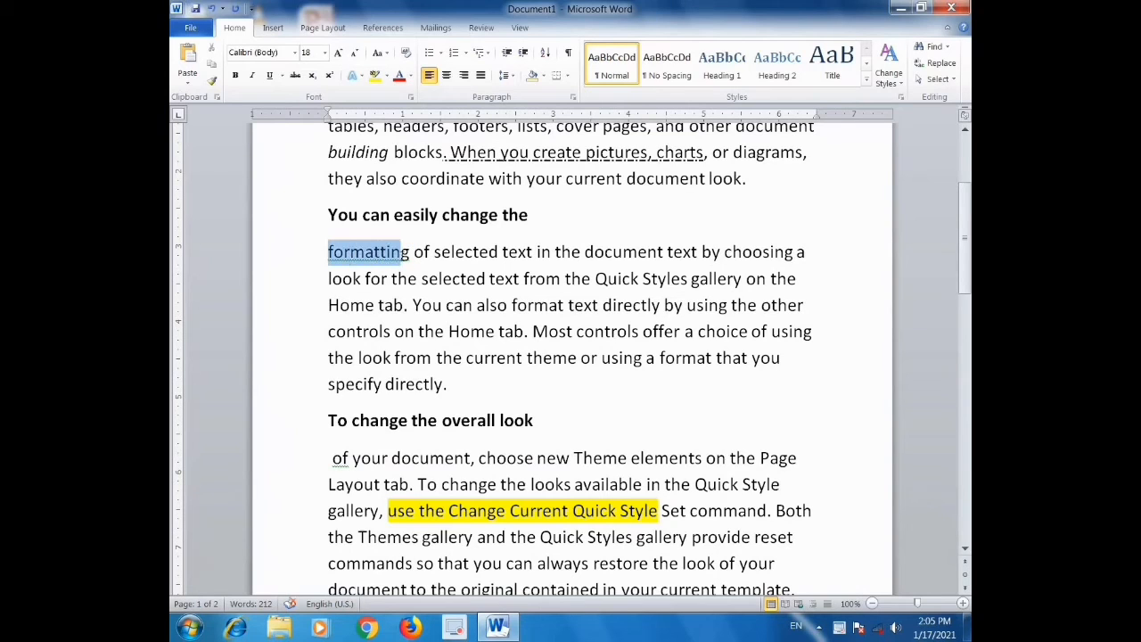
{"action": "left_click", "coordinate": [409, 75]}
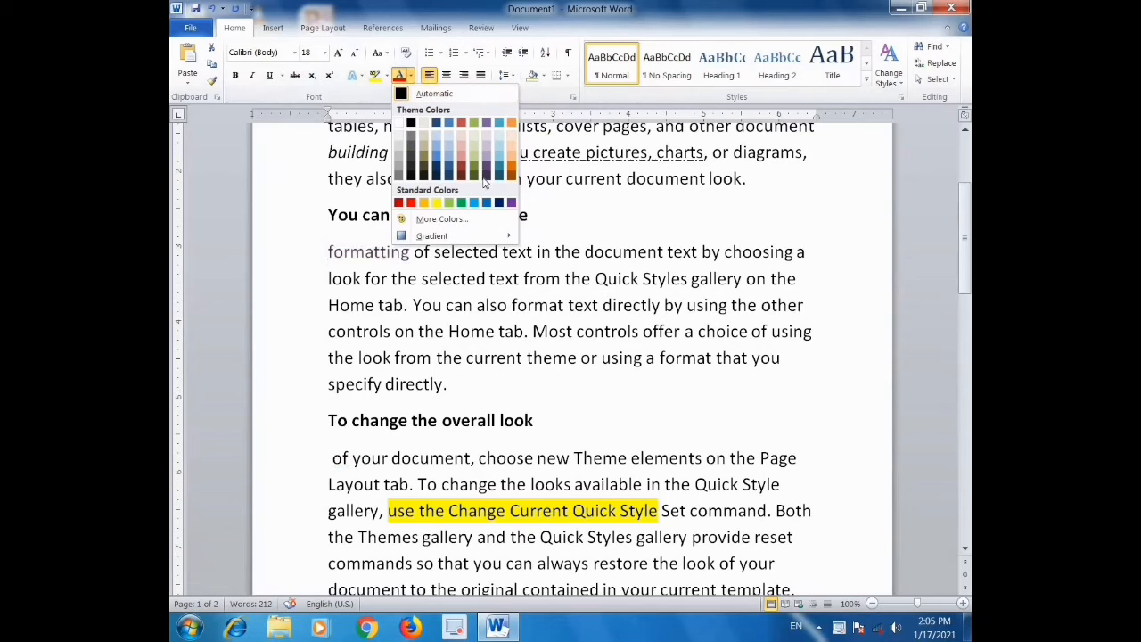
{"action": "left_click", "coordinate": [511, 141]}
{"action": "left_click", "coordinate": [515, 278]}
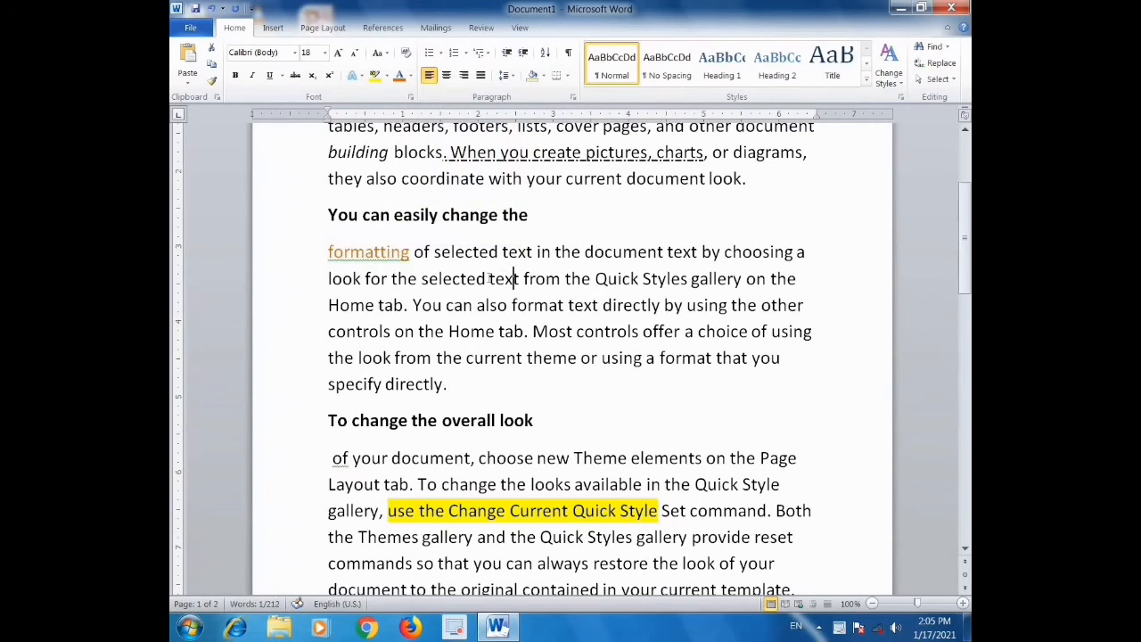
- Clear the formatting of the paragraph below "You can easily change the", including the orange color on "formatting"
{"action": "scroll", "coordinate": [661, 324], "scroll_direction": "up", "scroll_amount": 4}
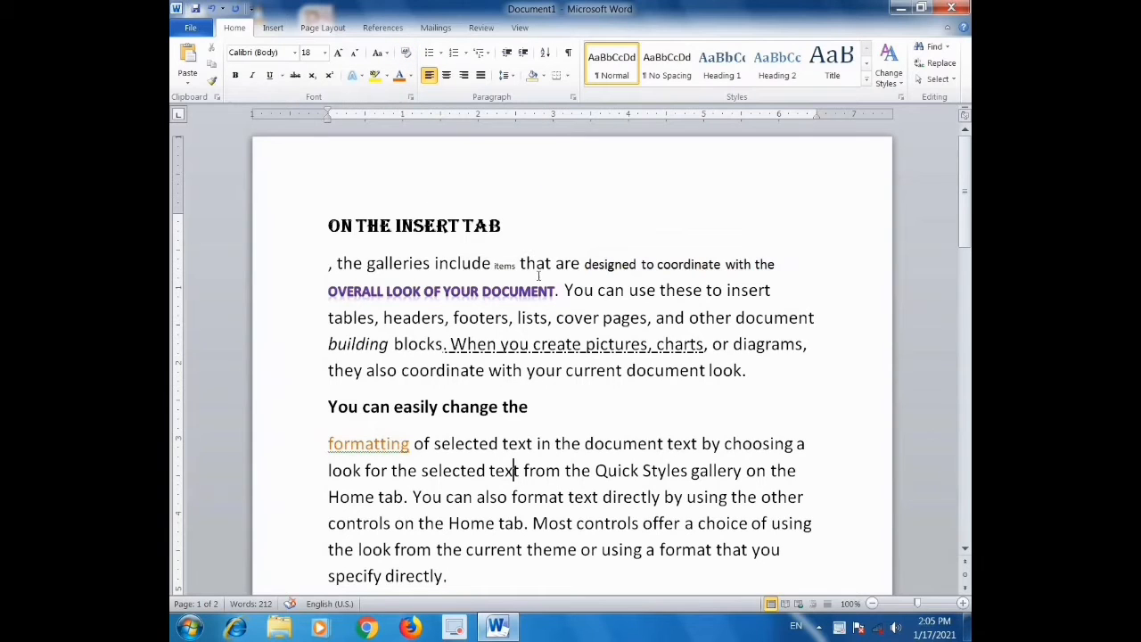
{"action": "left_click", "coordinate": [406, 52]}
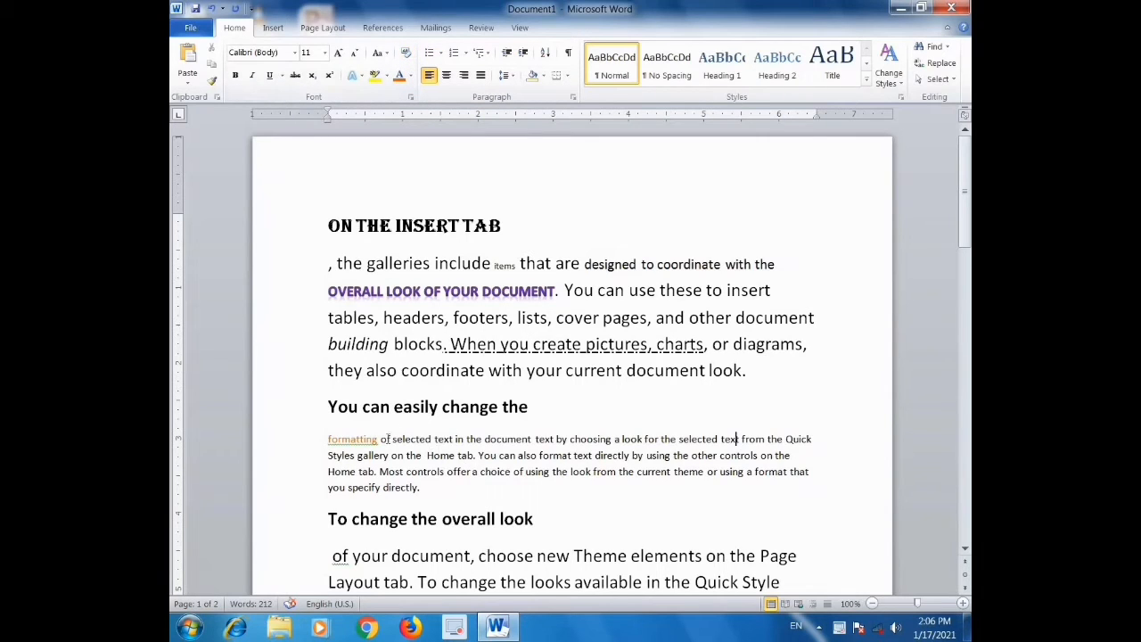
{"action": "left_click_drag", "start_coordinate": [378, 438], "coordinate": [328, 440]}
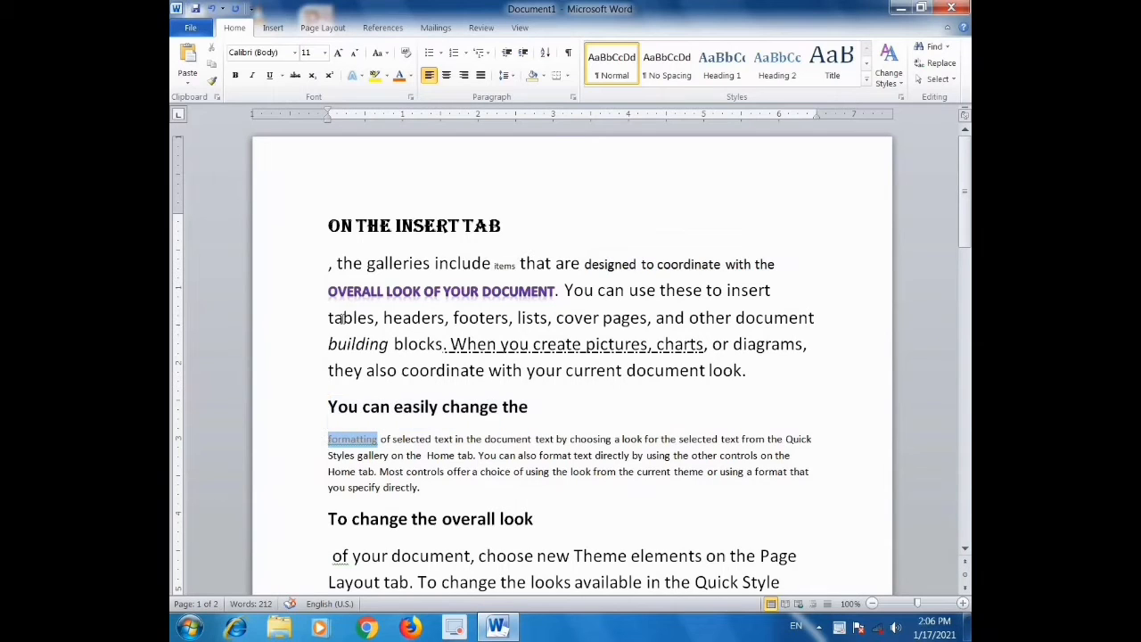
{"action": "left_click", "coordinate": [405, 53]}
- Clear the text formatting of the entire document
{"action": "left_click_drag", "start_coordinate": [565, 290], "coordinate": [600, 318]}
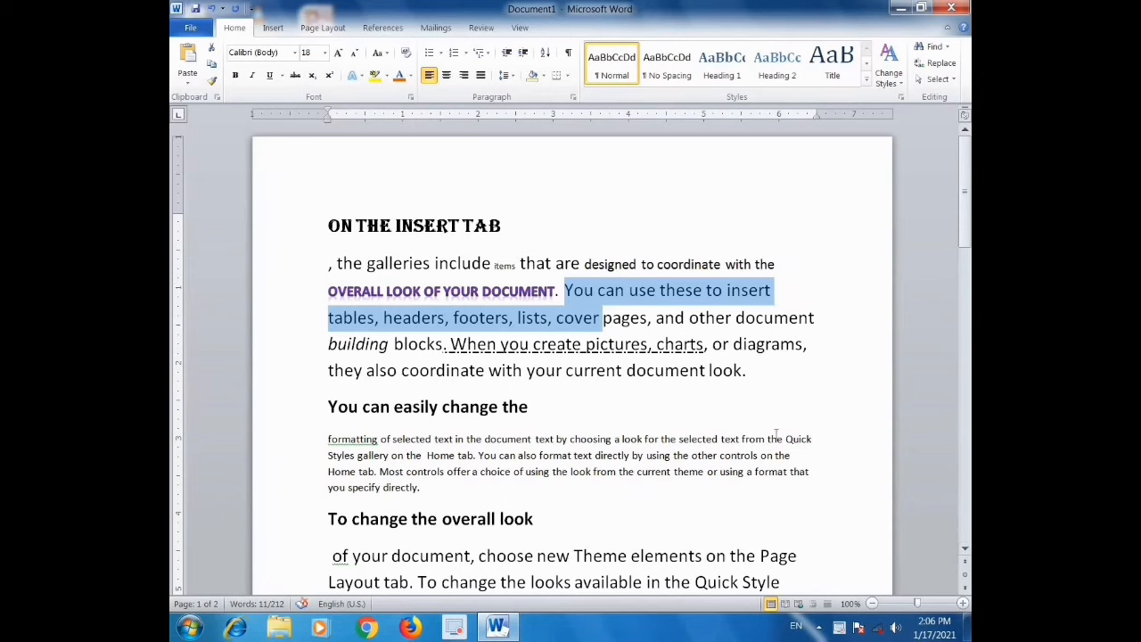
{"action": "key", "text": "ctrl+a"}
{"action": "scroll", "coordinate": [775, 432], "scroll_direction": "down", "scroll_amount": 6}
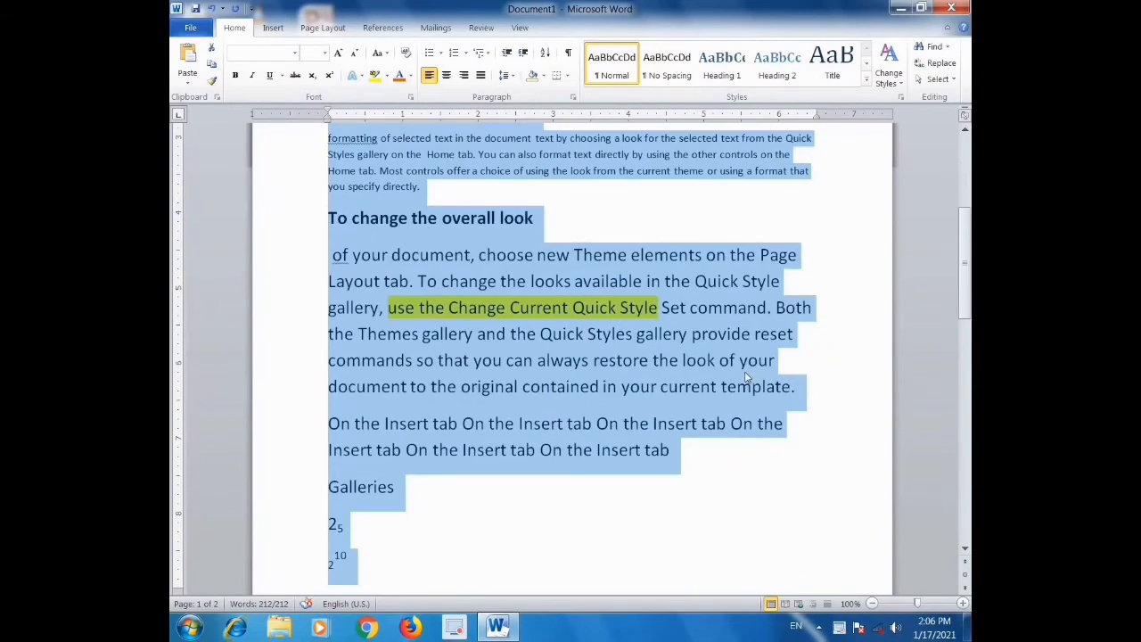
{"action": "scroll", "coordinate": [634, 303], "scroll_direction": "up", "scroll_amount": 2}
{"action": "left_click", "coordinate": [406, 53]}
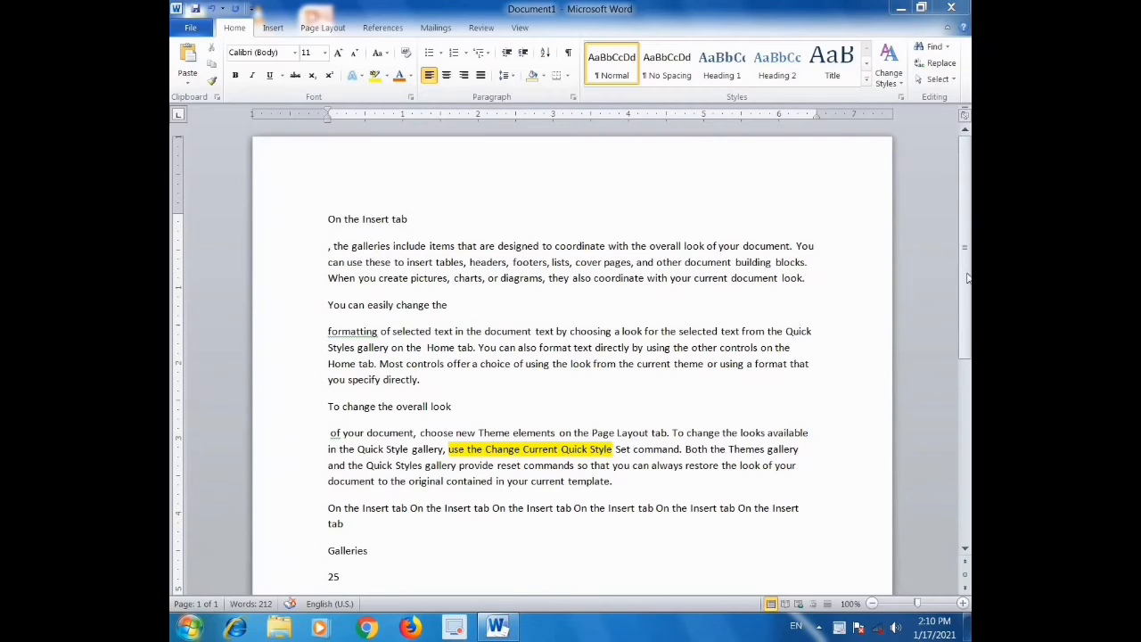
- Add an arrow-bulleted list below "210" with the entries "Aji", "Jia" and "ajifj"
{"action": "scroll", "coordinate": [967, 279], "scroll_direction": "down", "scroll_amount": 5}
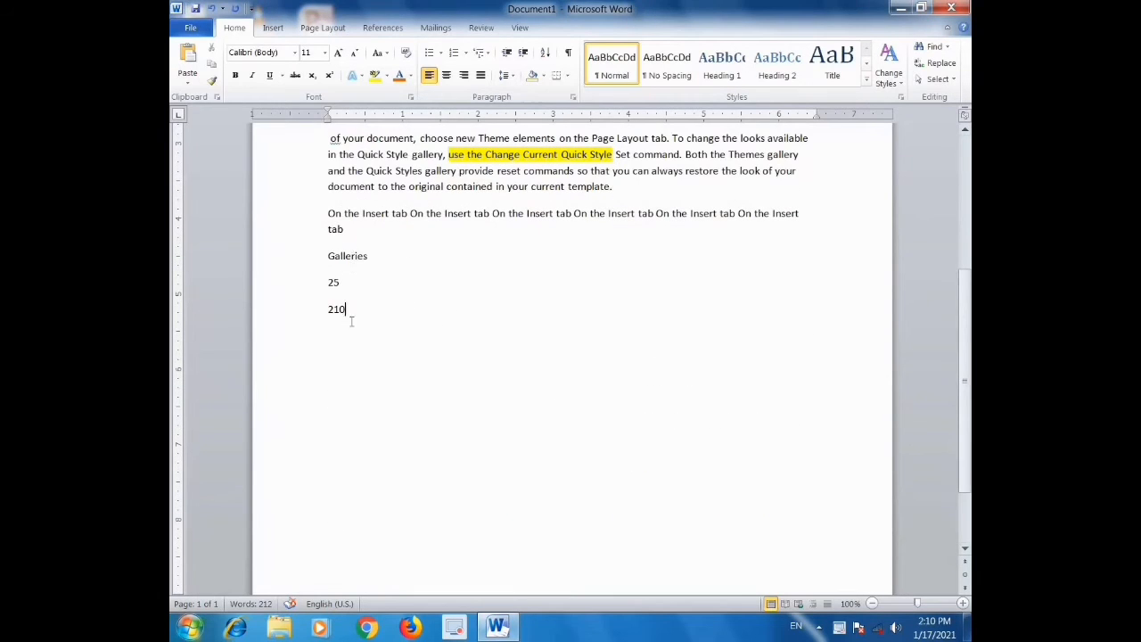
{"action": "key", "text": "Return"}
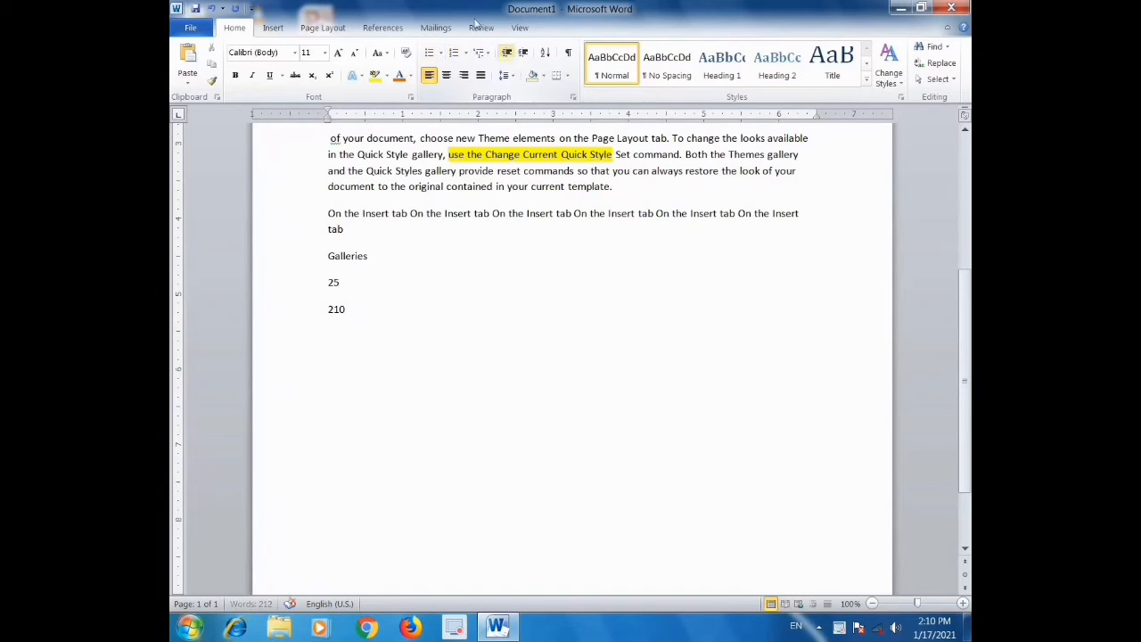
{"action": "left_click", "coordinate": [440, 53]}
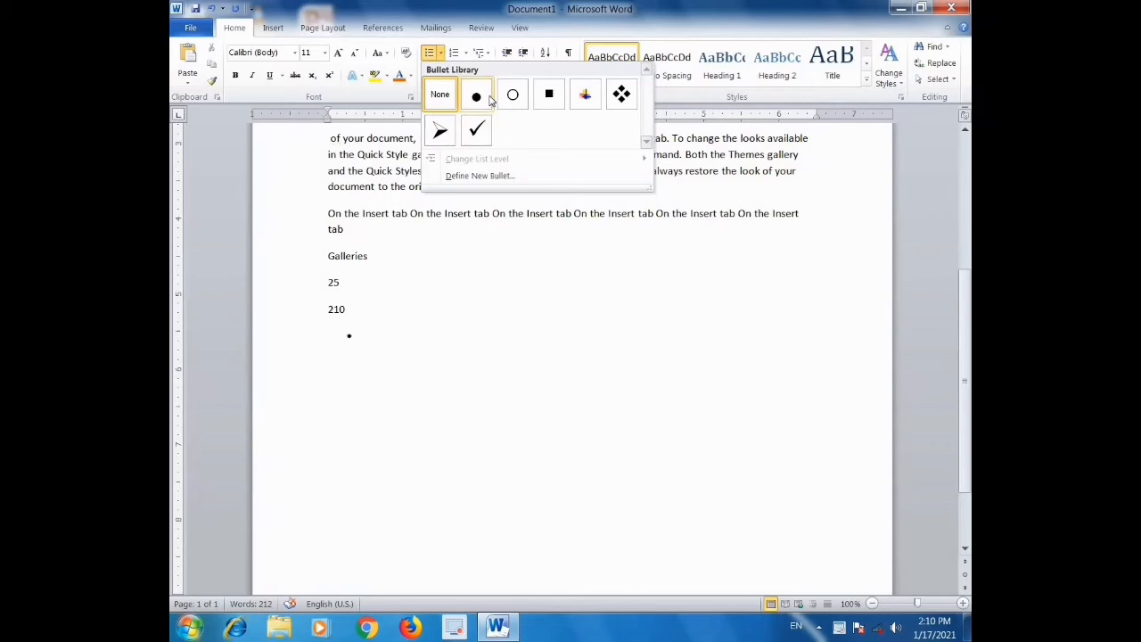
{"action": "left_click", "coordinate": [439, 130]}
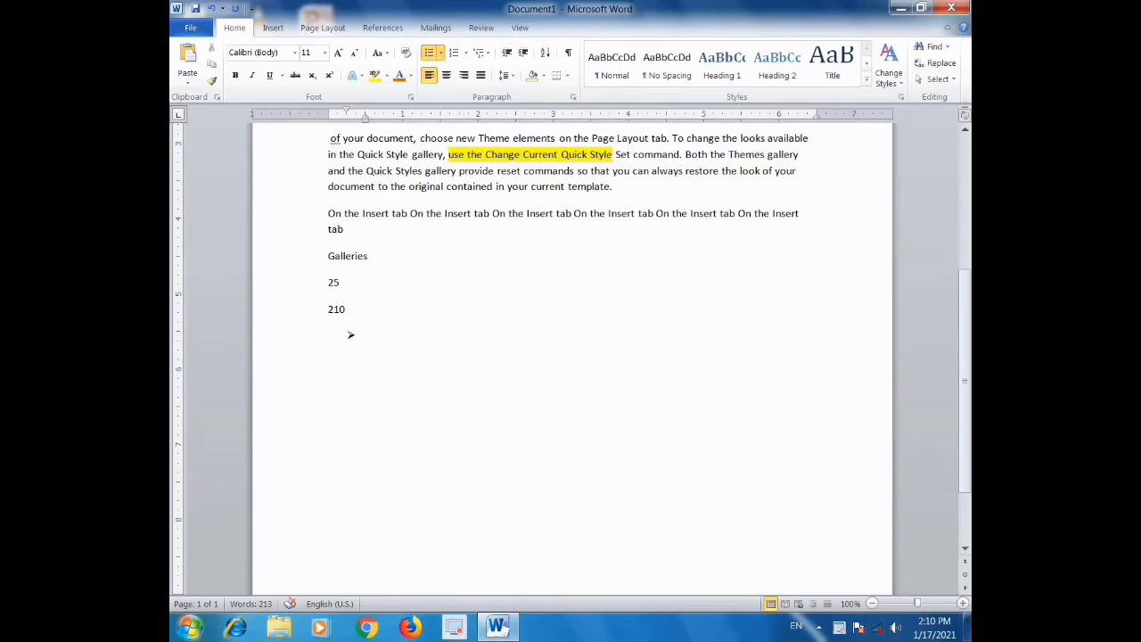
{"action": "type", "text": "Aji"}
{"action": "key", "text": "Return"}
{"action": "type", "text": "jia"}
{"action": "key", "text": "Return"}
{"action": "type", "text": "ajifj"}
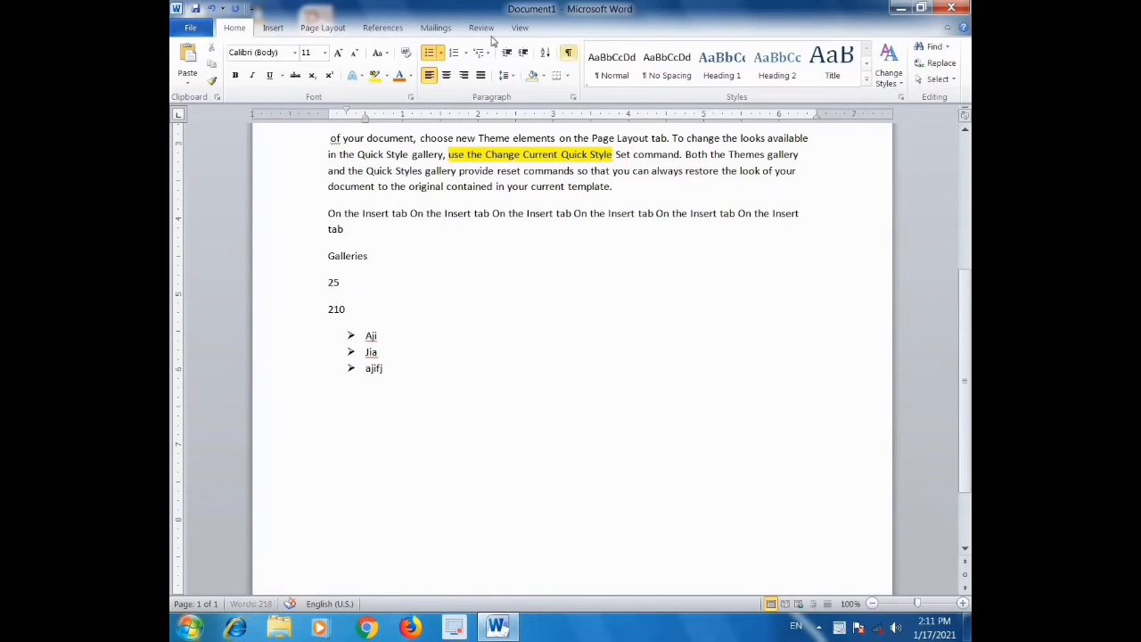
- End the arrow-bulleted list after its third entry and continue on a plain line below it
{"action": "left_click", "coordinate": [467, 54]}
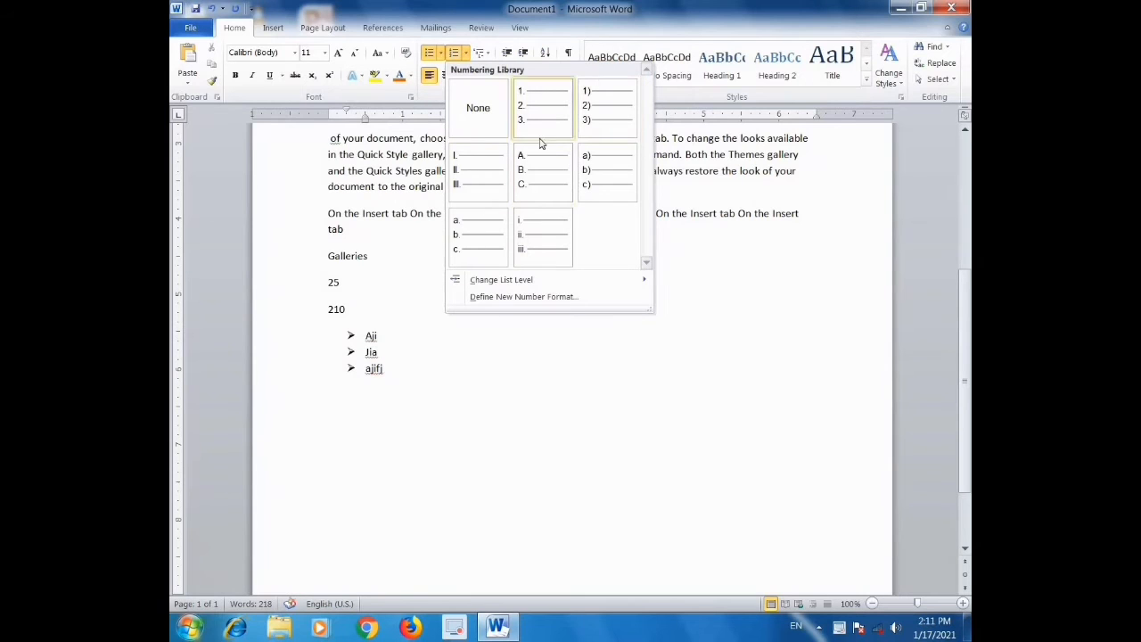
{"action": "left_click", "coordinate": [411, 362]}
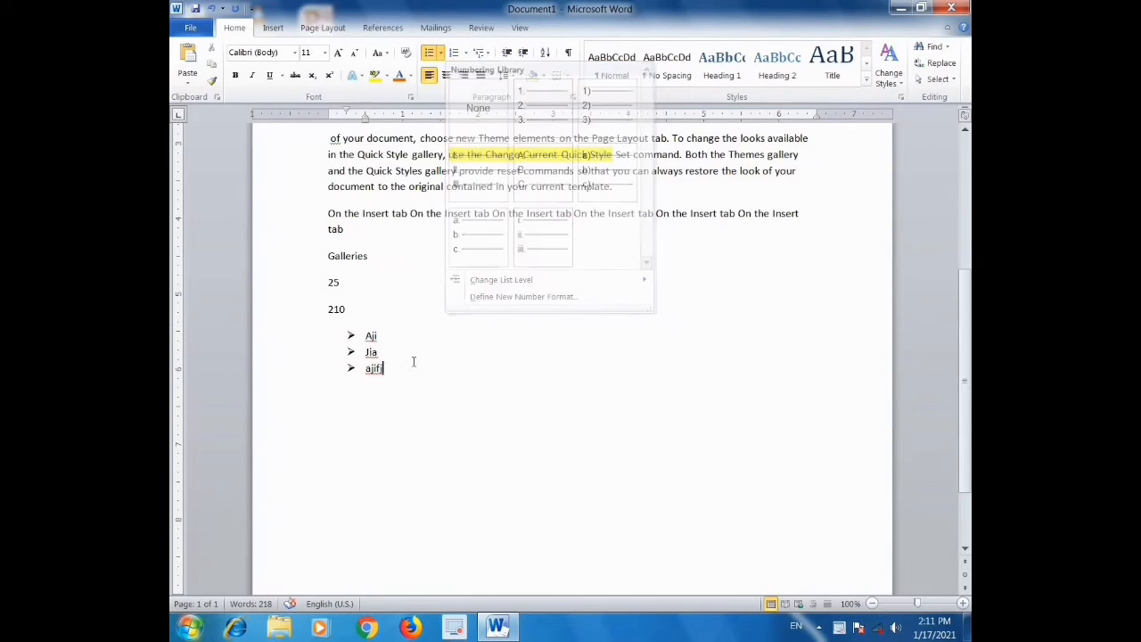
{"action": "type", "text": "ajifj"}
{"action": "key", "text": "Return"}
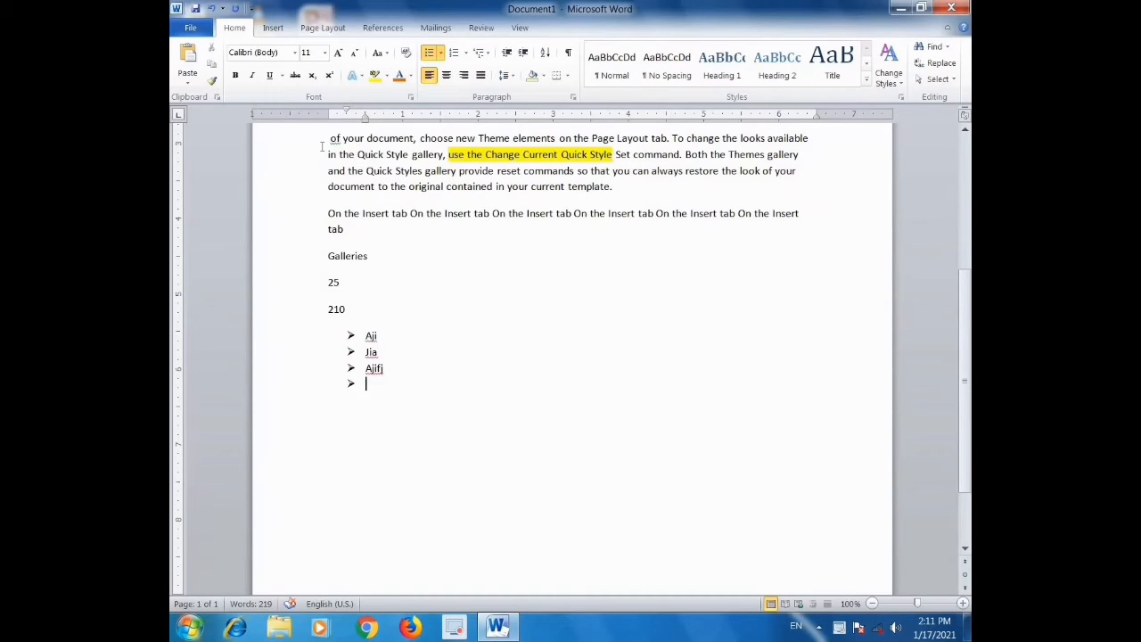
{"action": "key", "text": "Return"}
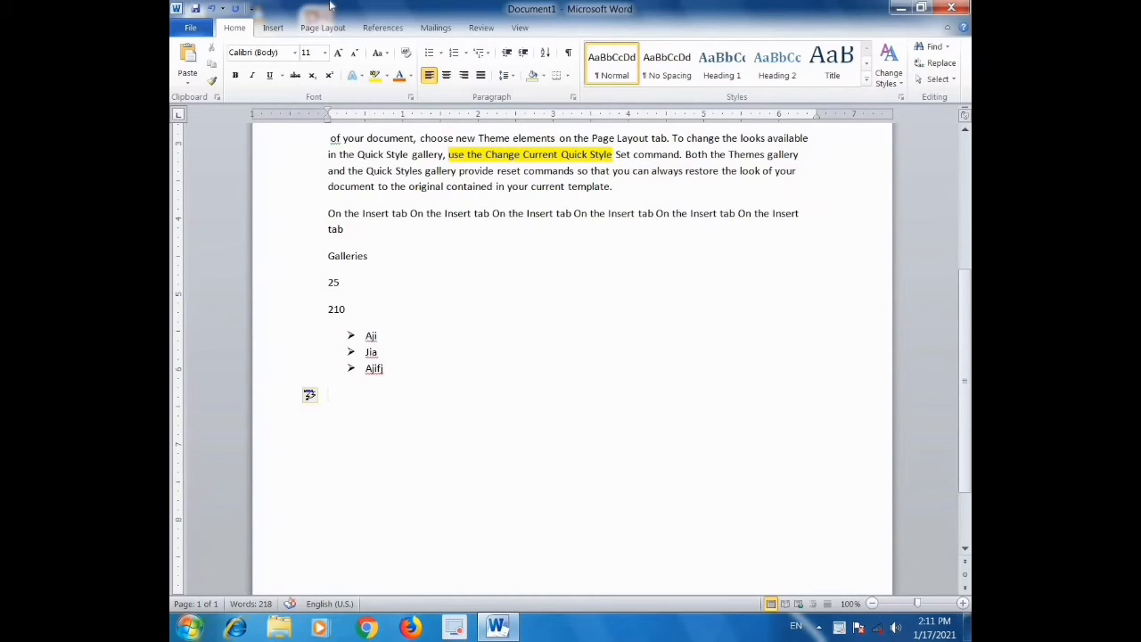
- Add a numbered list in the 1) 2) 3) format below the bullets with the entries 1, 2, 3 and 3
{"action": "left_click", "coordinate": [464, 52]}
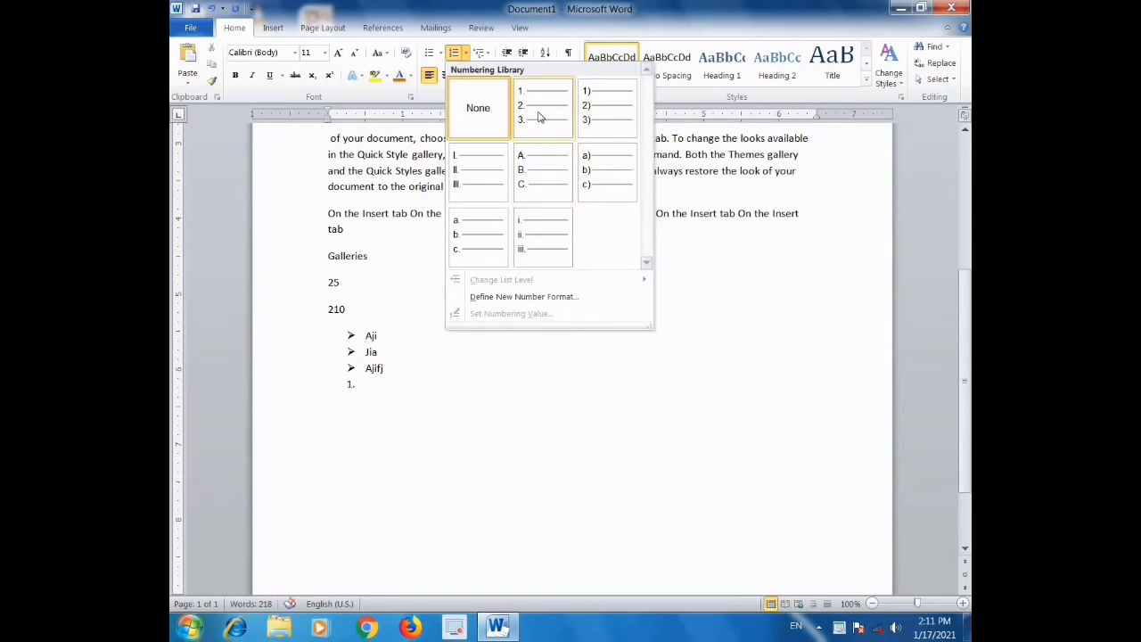
{"action": "left_click", "coordinate": [611, 111]}
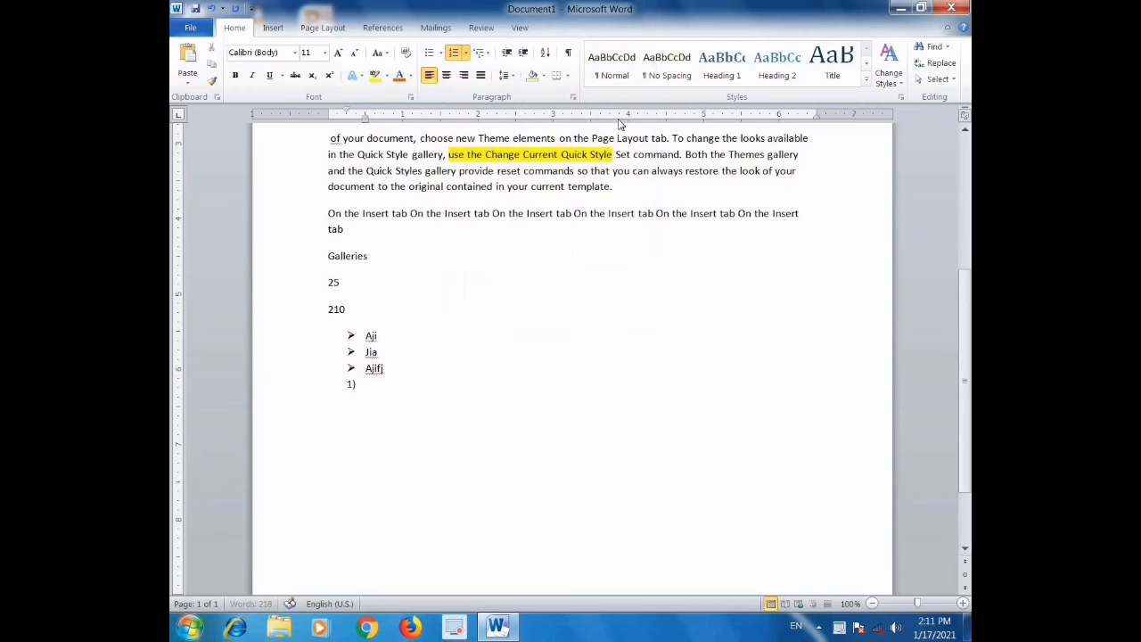
{"action": "type", "text": "1"}
{"action": "key", "text": "Return"}
{"action": "type", "text": "3"}
{"action": "key", "text": "Return"}
{"action": "type", "text": "3"}
{"action": "key", "text": "Return"}
- Apply the current 1) a) i) multilevel list below the numbered entries, enter "Fnv" and "Nmnvbkn", and promote the following item one level
{"action": "left_click", "coordinate": [490, 55]}
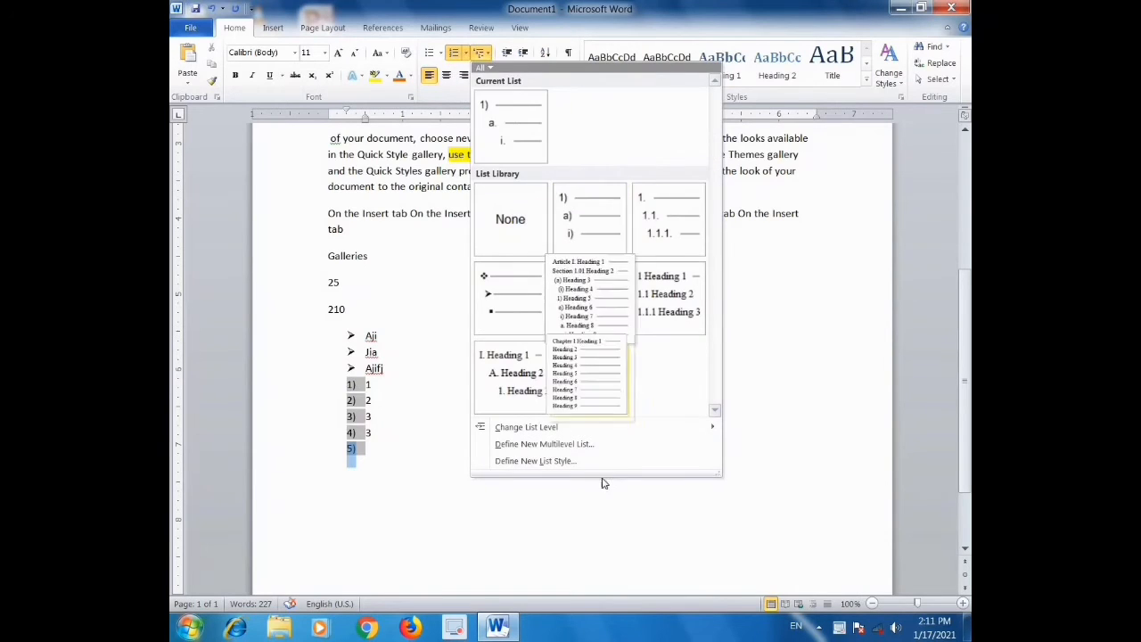
{"action": "key", "text": "Escape"}
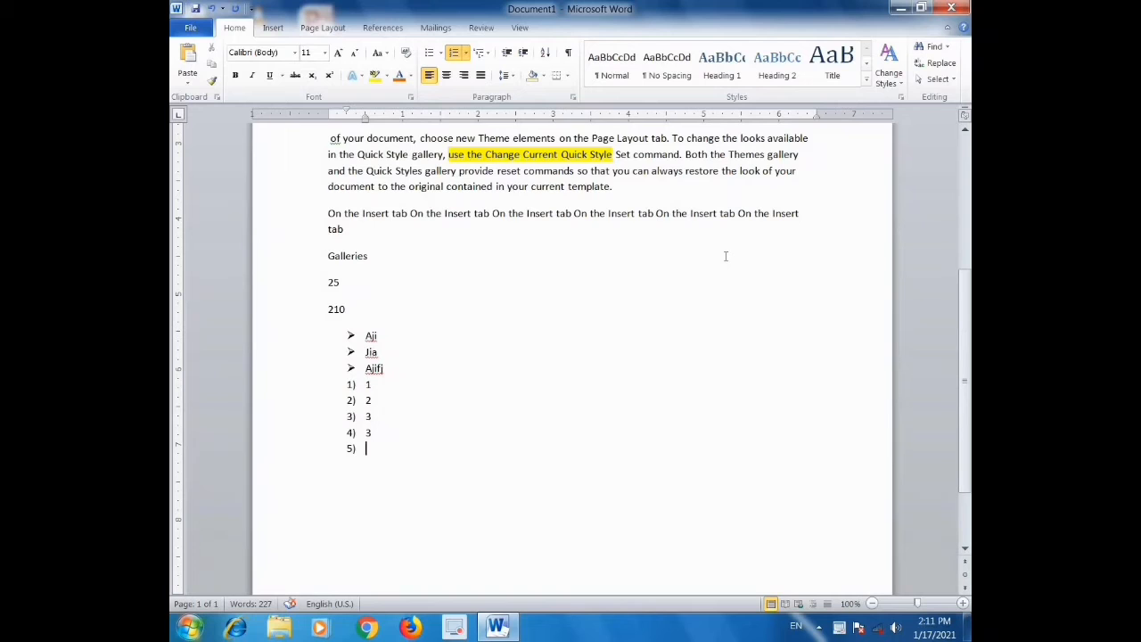
{"action": "left_click", "coordinate": [481, 54]}
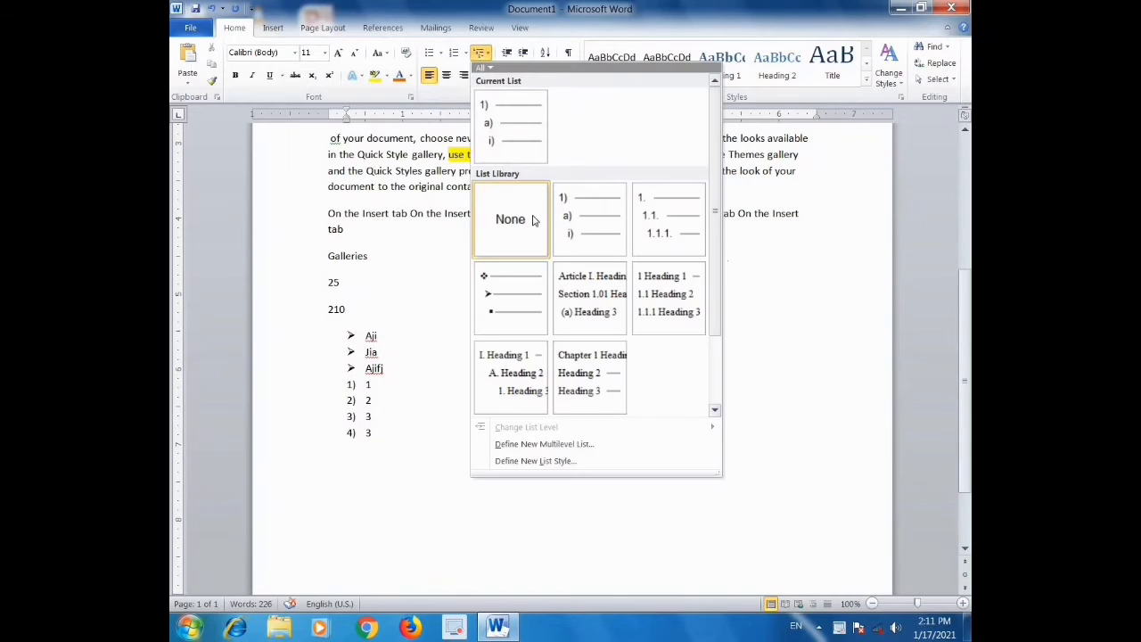
{"action": "left_click", "coordinate": [524, 116]}
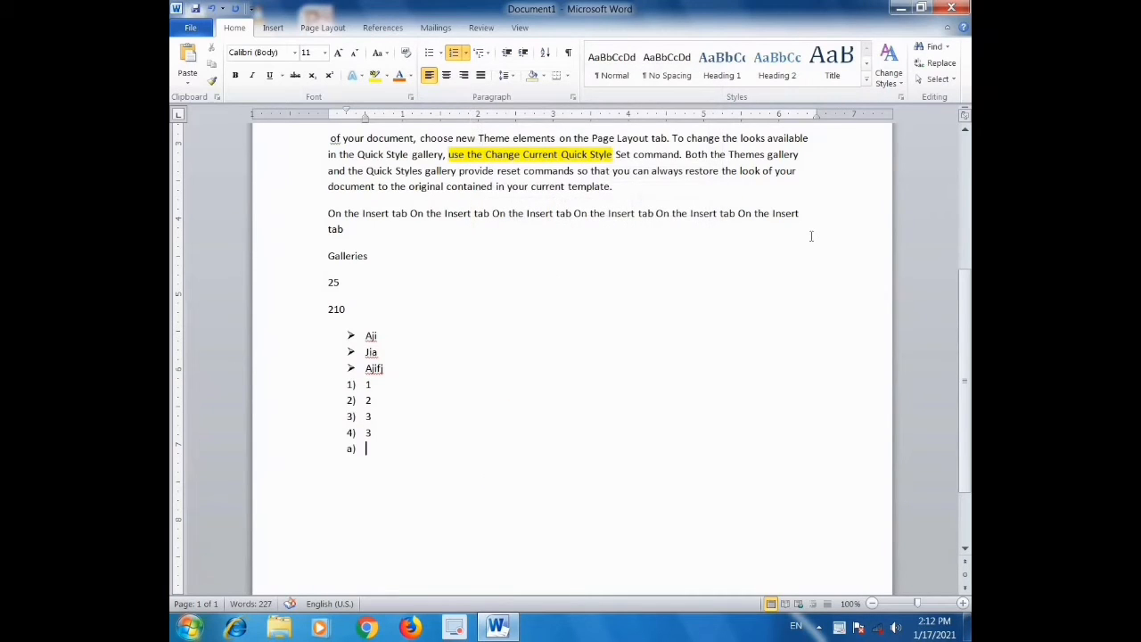
{"action": "type", "text": "fnv"}
{"action": "key", "text": "Return"}
{"action": "type", "text": "nmn"}
{"action": "type", "text": "kn"}
{"action": "key", "text": "Return"}
{"action": "key", "text": "shift+Tab"}
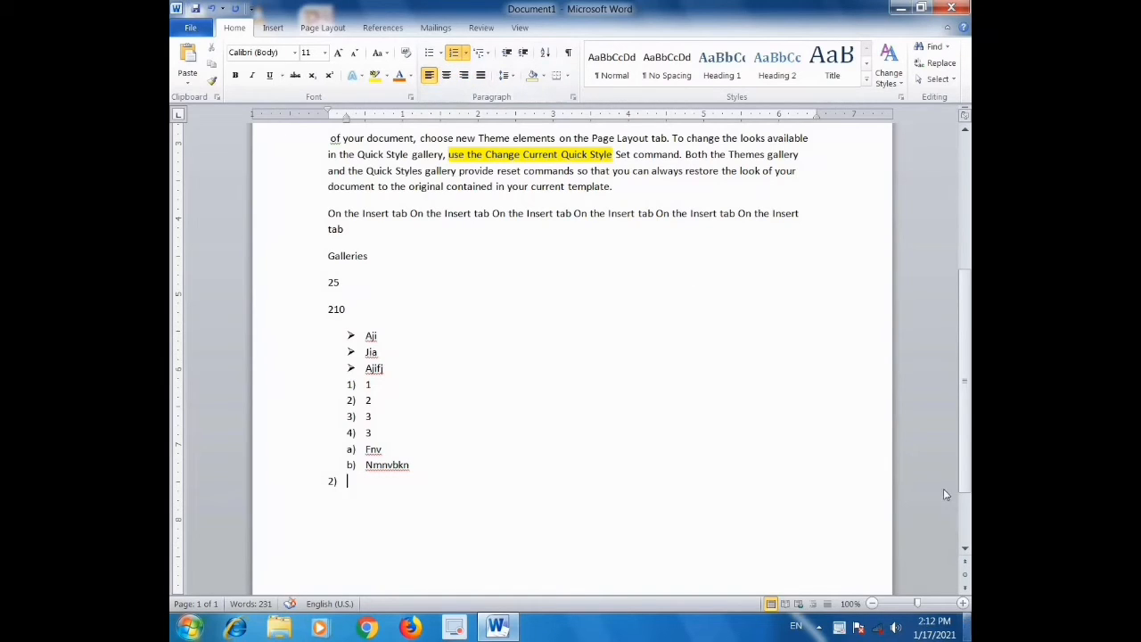
- Enlarge the text of the whole document to 18 points
{"action": "left_click_drag", "start_coordinate": [383, 449], "coordinate": [389, 368]}
{"action": "scroll", "coordinate": [493, 235], "scroll_direction": "up", "scroll_amount": 6}
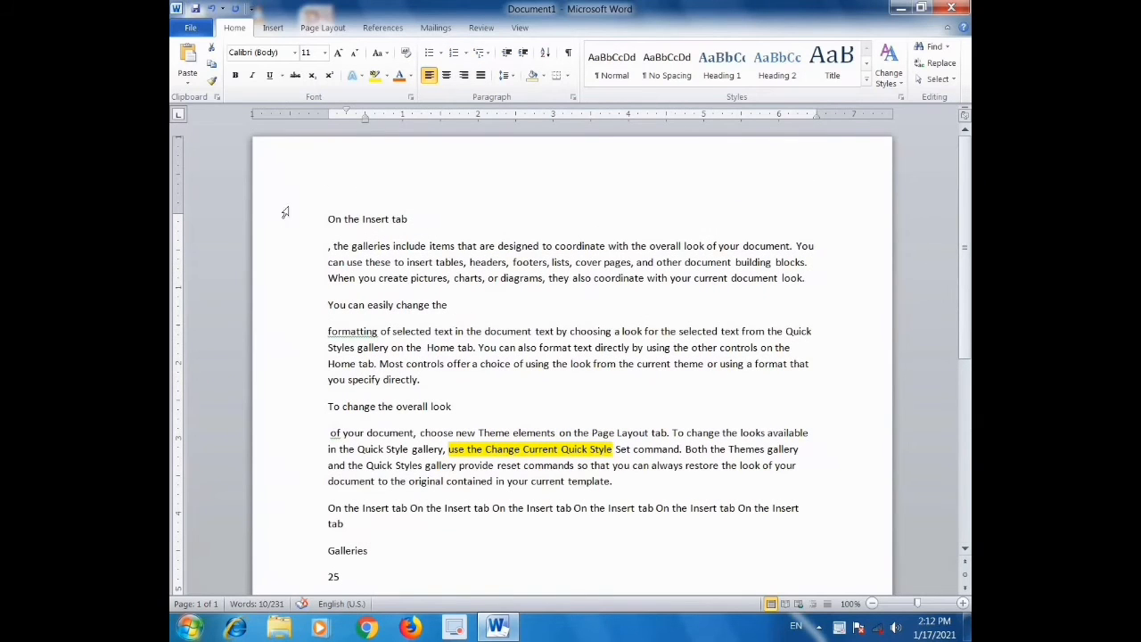
{"action": "left_click_drag", "start_coordinate": [312, 210], "coordinate": [589, 639]}
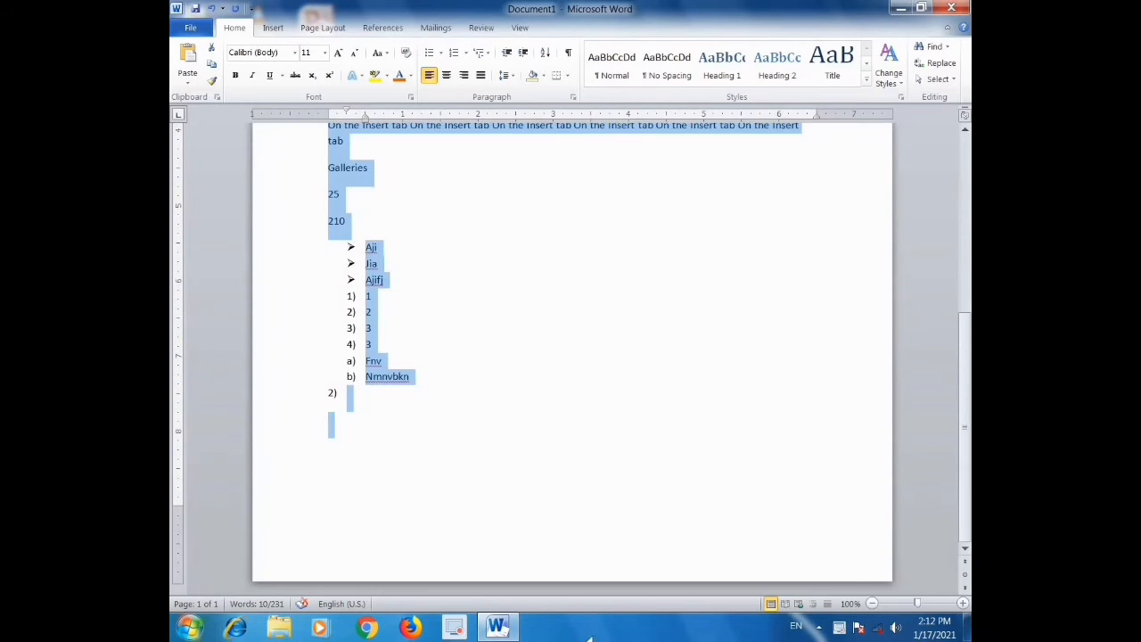
{"action": "left_click", "coordinate": [338, 54]}
{"action": "left_click", "coordinate": [338, 54]}
{"action": "left_click", "coordinate": [338, 54]}
{"action": "left_click", "coordinate": [338, 55]}
{"action": "scroll", "coordinate": [576, 299], "scroll_direction": "up", "scroll_amount": 5}
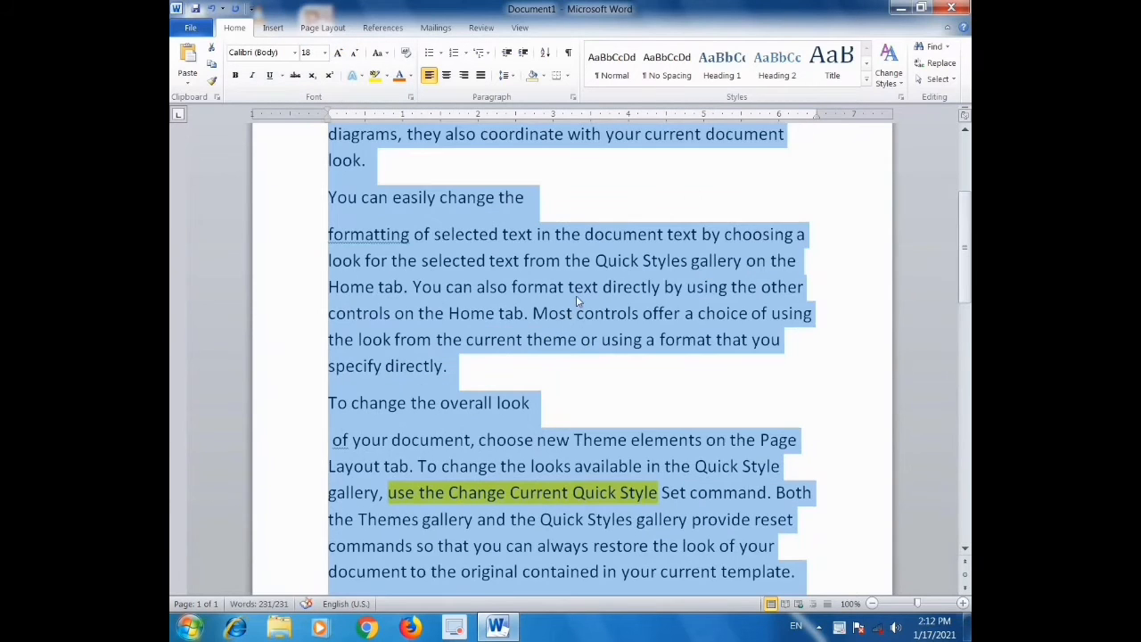
{"action": "scroll", "coordinate": [576, 298], "scroll_direction": "up", "scroll_amount": 1}
{"action": "left_click", "coordinate": [830, 273]}
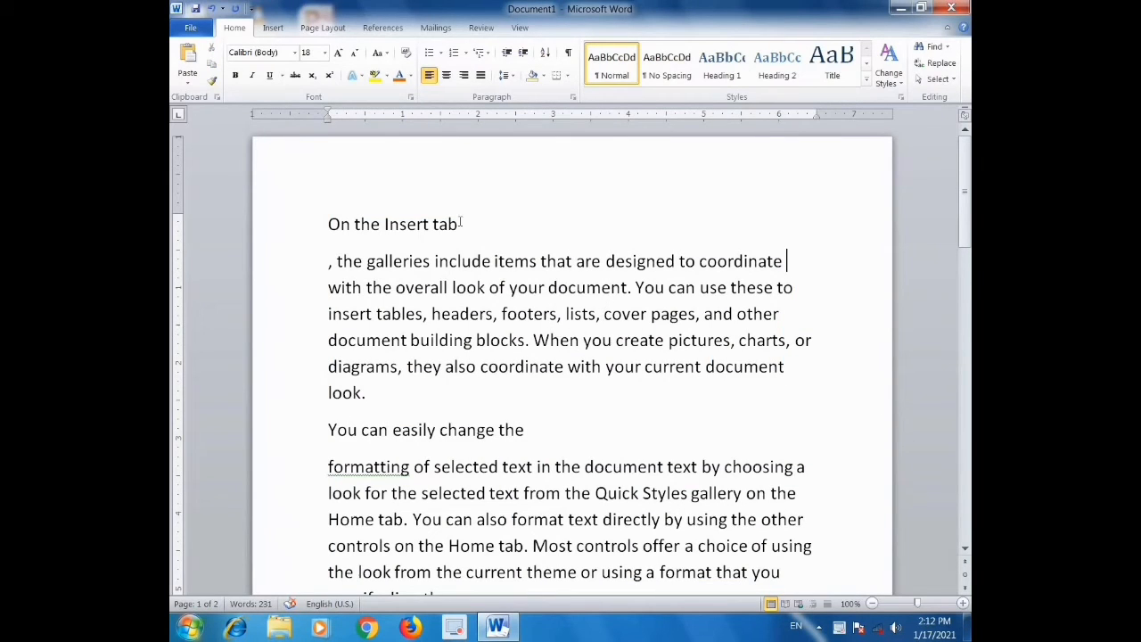
- Try right and center alignment on the paragraph below "On the Insert tab" and justify it
{"action": "left_click", "coordinate": [465, 77]}
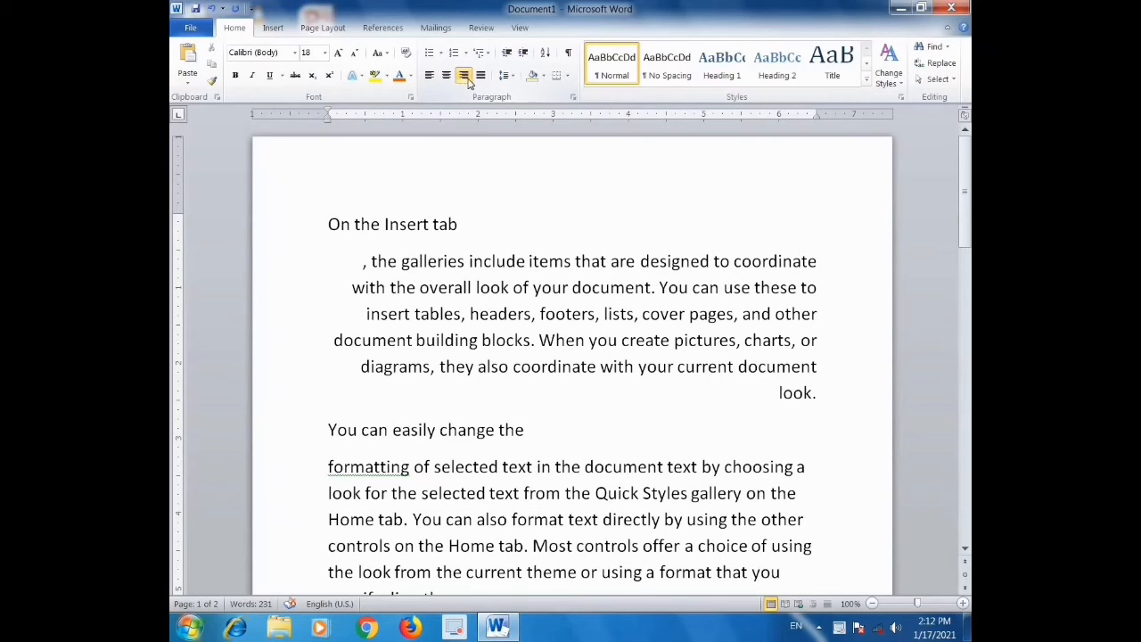
{"action": "left_click", "coordinate": [447, 79]}
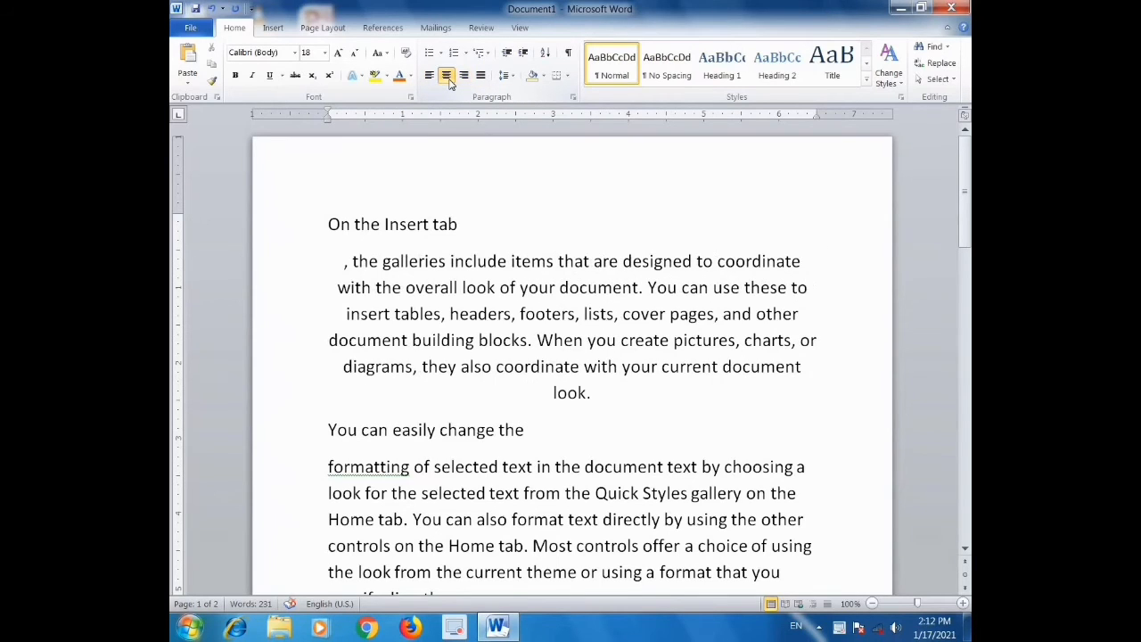
{"action": "left_click", "coordinate": [481, 76]}
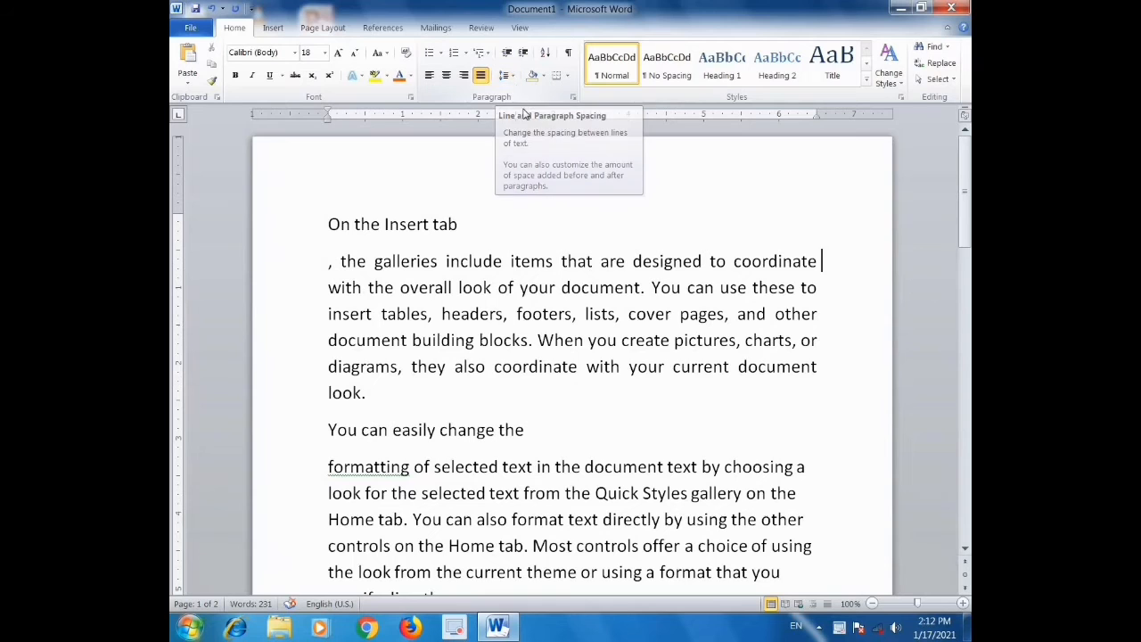
{"action": "left_click", "coordinate": [512, 79]}
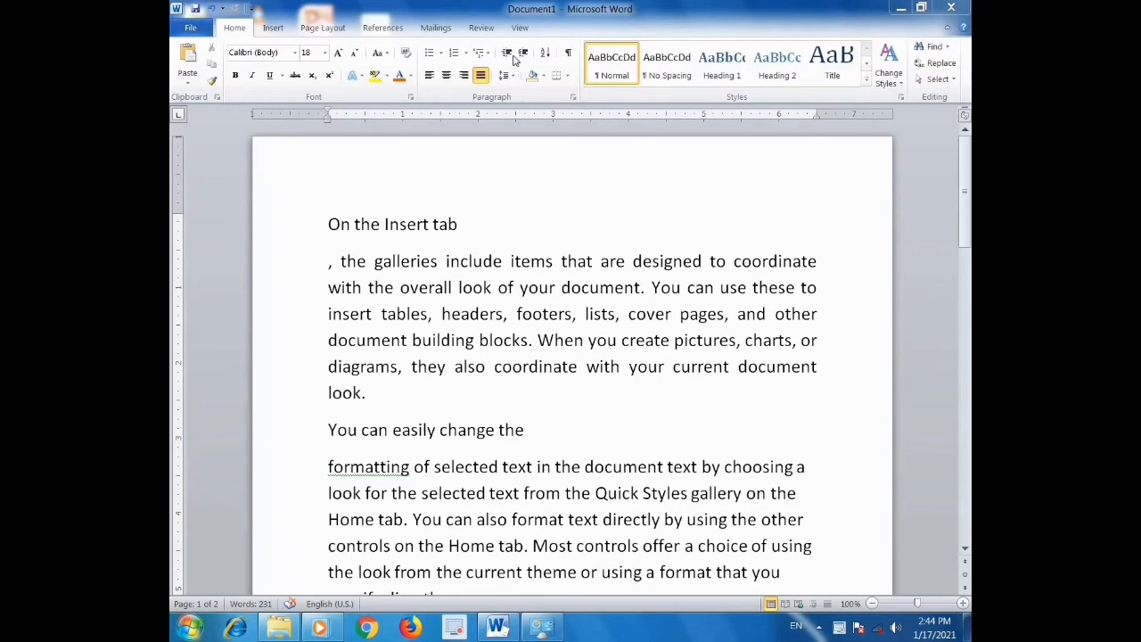
- Increase the indent of the "On the Insert tab" line by nine levels
{"action": "left_click", "coordinate": [325, 220]}
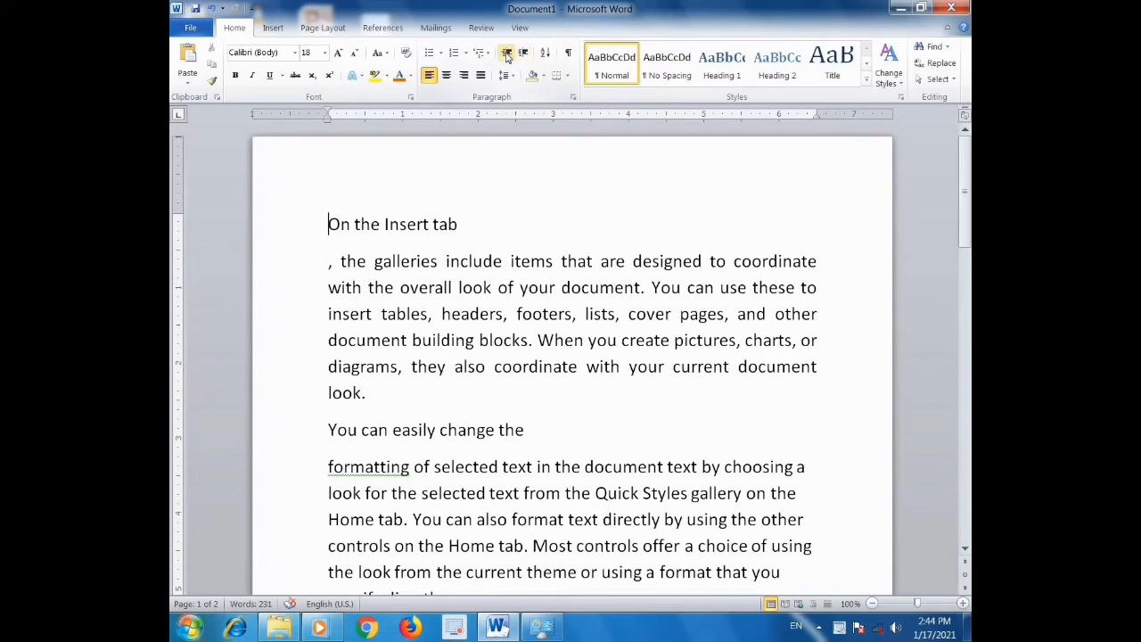
{"action": "left_click_drag", "start_coordinate": [371, 190], "coordinate": [391, 191]}
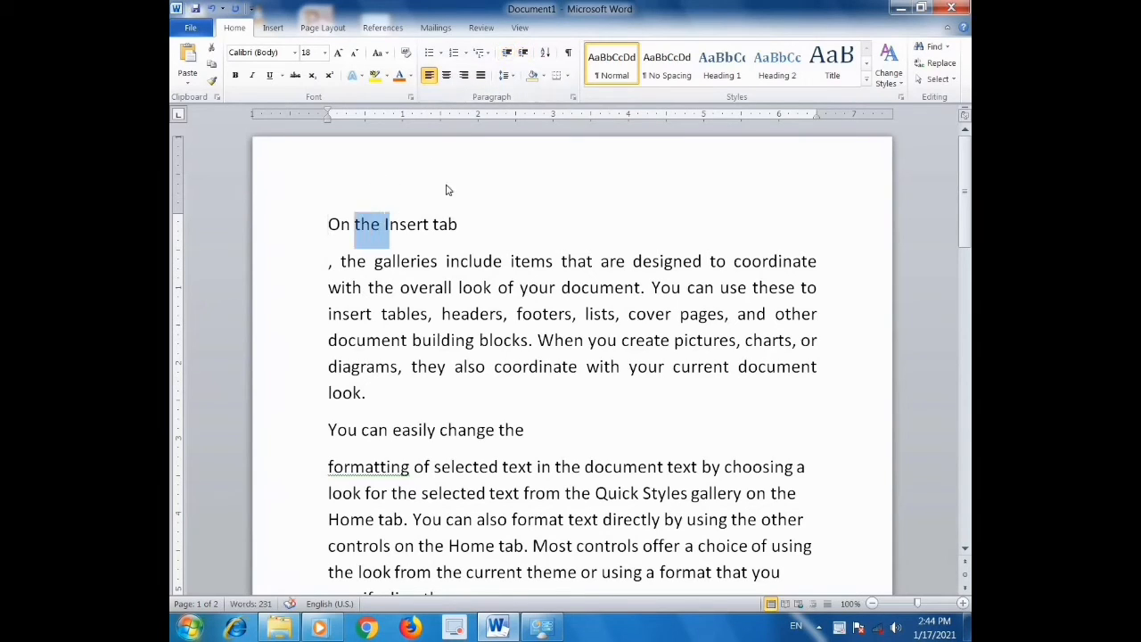
{"action": "left_click", "coordinate": [406, 224]}
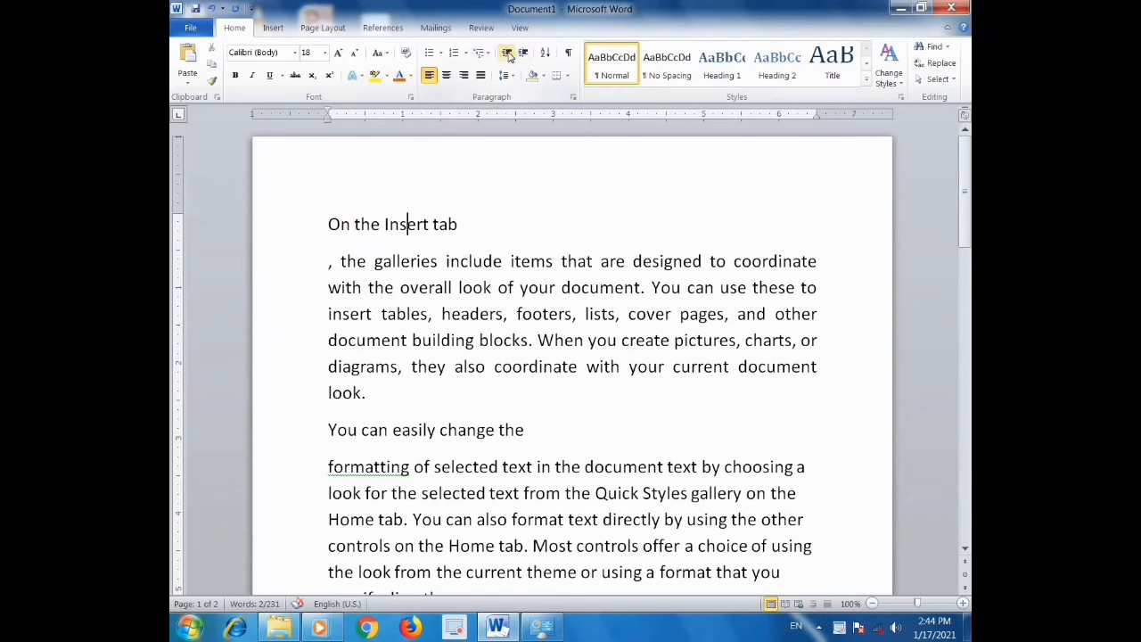
{"action": "left_click", "coordinate": [523, 54]}
{"action": "left_click", "coordinate": [522, 53]}
{"action": "left_click", "coordinate": [523, 54]}
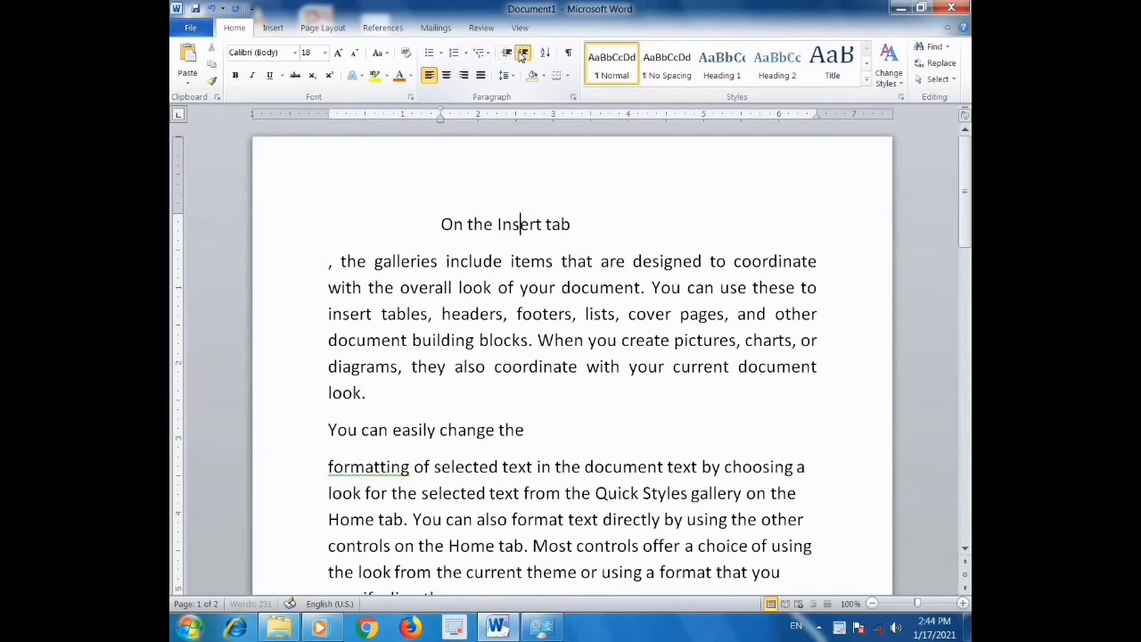
{"action": "left_click", "coordinate": [523, 54]}
{"action": "left_click", "coordinate": [523, 54]}
{"action": "left_click", "coordinate": [523, 54]}
{"action": "left_click", "coordinate": [523, 54]}
{"action": "left_click", "coordinate": [522, 53]}
{"action": "left_click", "coordinate": [523, 54]}
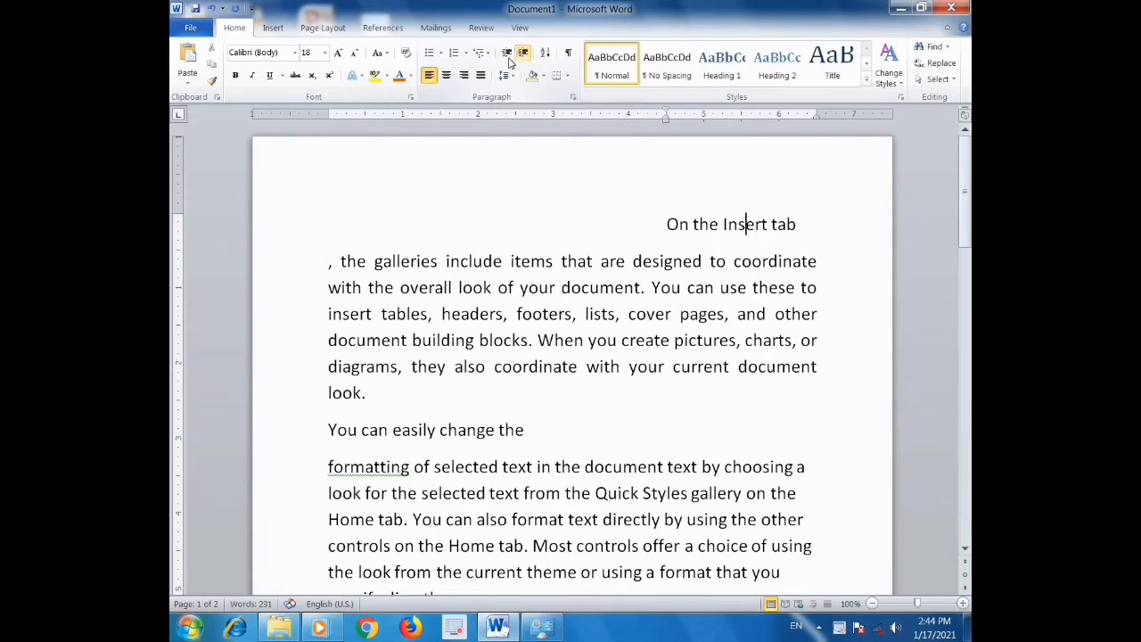
- Decrease the indent of the "On the Insert tab" line back to the left margin
{"action": "left_click", "coordinate": [507, 53]}
{"action": "left_click", "coordinate": [507, 54]}
{"action": "left_click", "coordinate": [507, 54]}
{"action": "left_click", "coordinate": [506, 54]}
{"action": "left_click", "coordinate": [506, 53]}
{"action": "left_click", "coordinate": [507, 54]}
{"action": "left_click", "coordinate": [506, 53]}
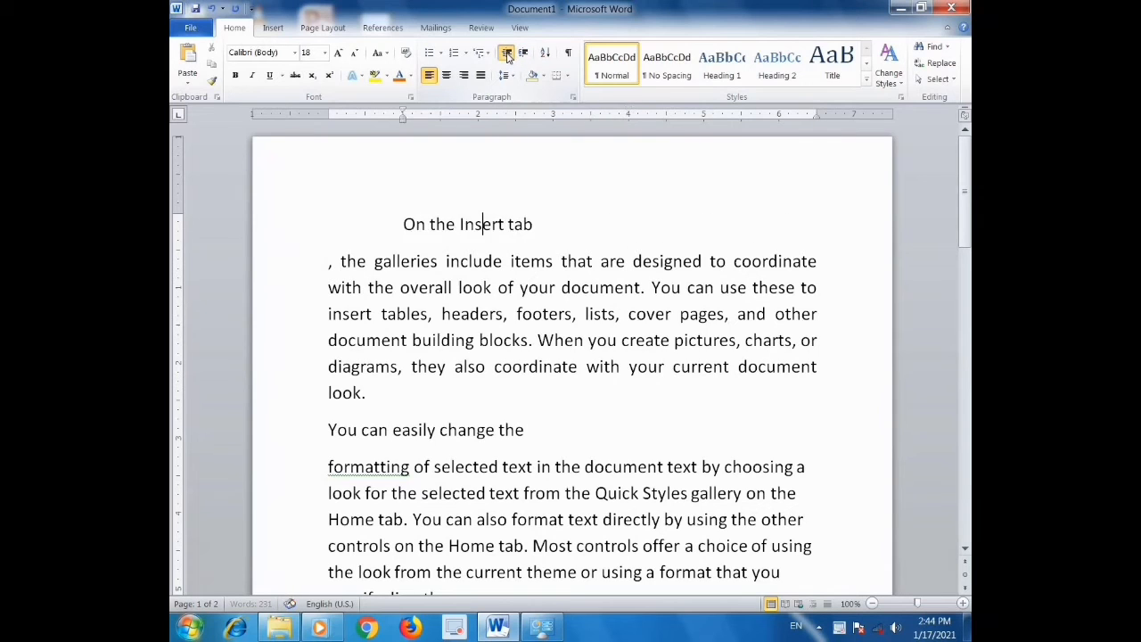
{"action": "left_click", "coordinate": [507, 53]}
{"action": "left_click", "coordinate": [507, 54]}
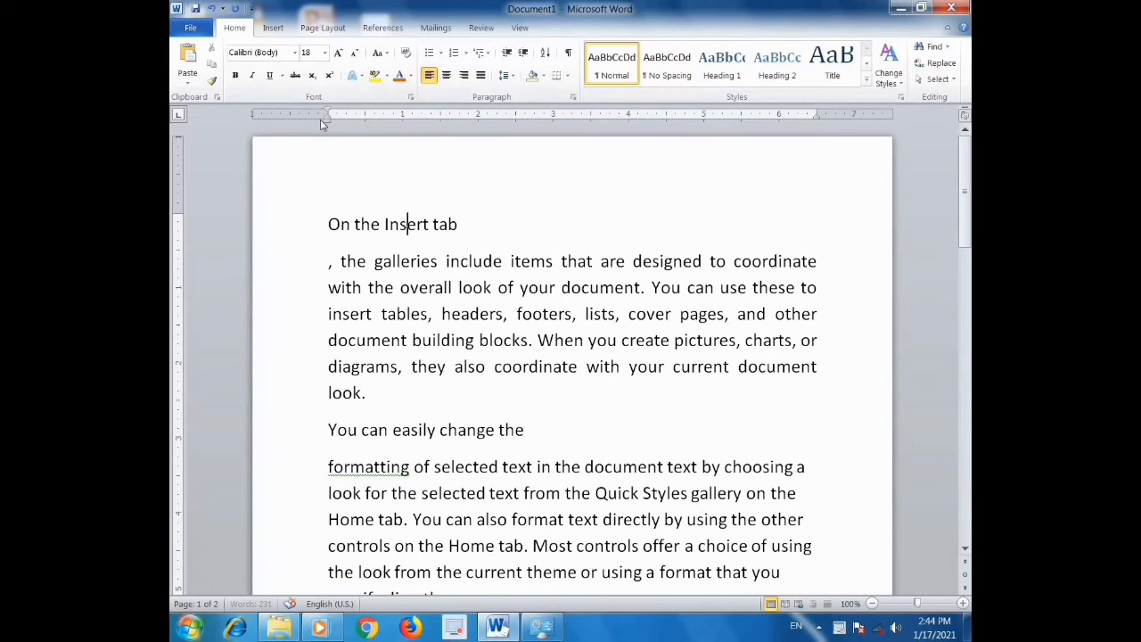
- Try a left indent of 1.5 inches on the "On the Insert tab" line and move its first-line indent 1 inch outside the left margin
{"action": "left_click_drag", "start_coordinate": [327, 116], "coordinate": [439, 118]}
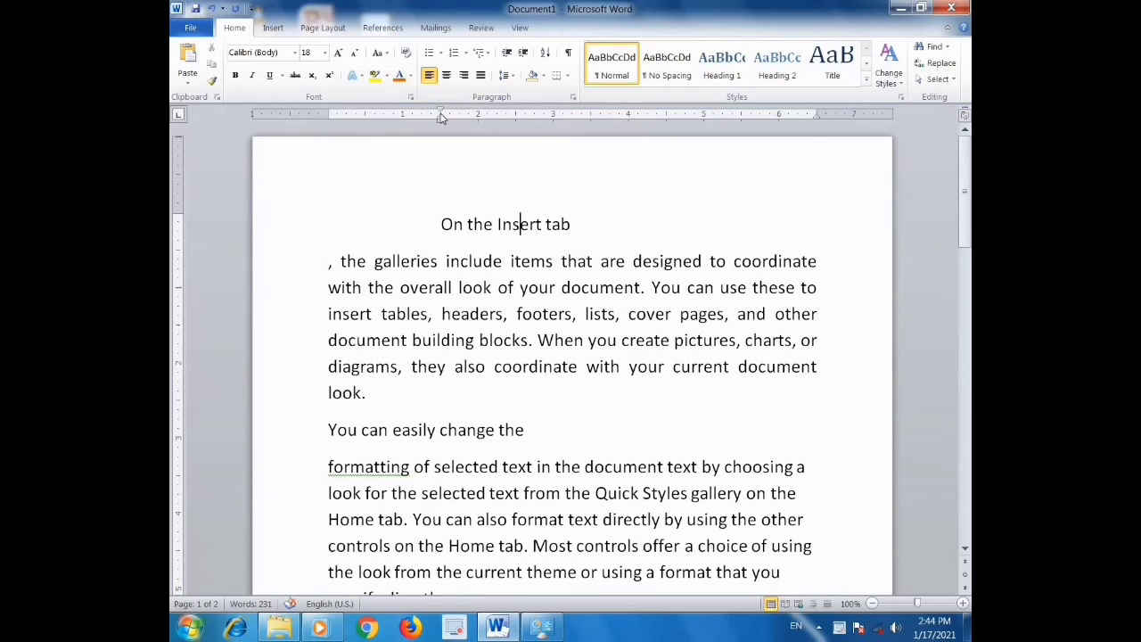
{"action": "mouse_move", "coordinate": [441, 119]}
{"action": "left_mouse_down"}
{"action": "mouse_move", "coordinate": [507, 123]}
{"action": "mouse_move", "coordinate": [259, 118]}
{"action": "left_mouse_up"}
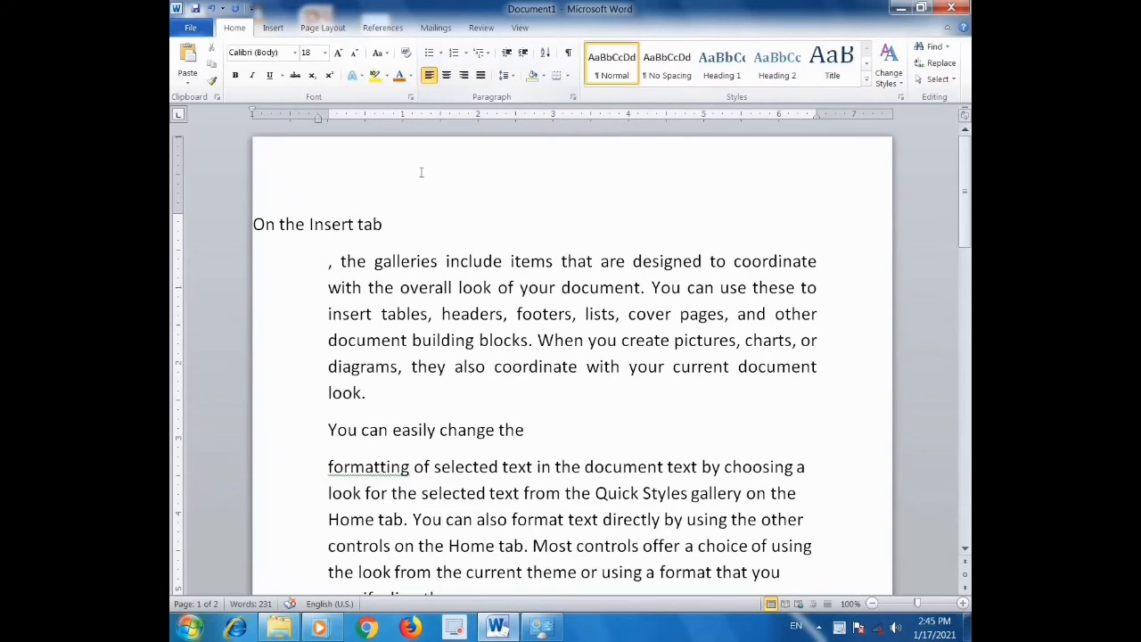
- Sort the whole document by paragraphs as text in ascending order and look over the reordered content
{"action": "left_click", "coordinate": [545, 52]}
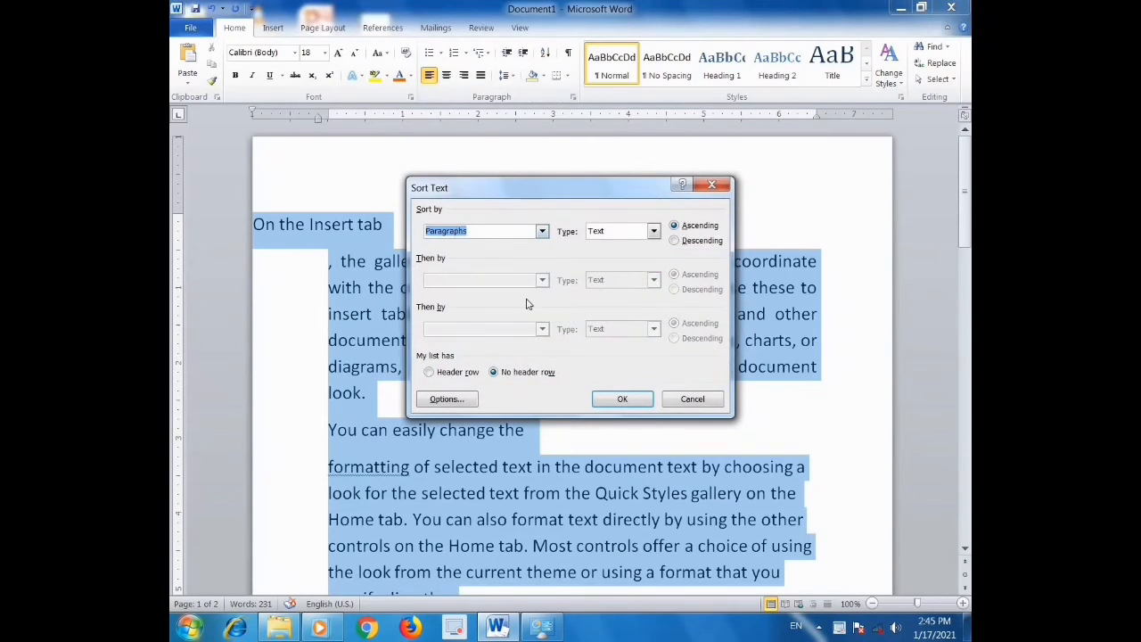
{"action": "left_click", "coordinate": [540, 231]}
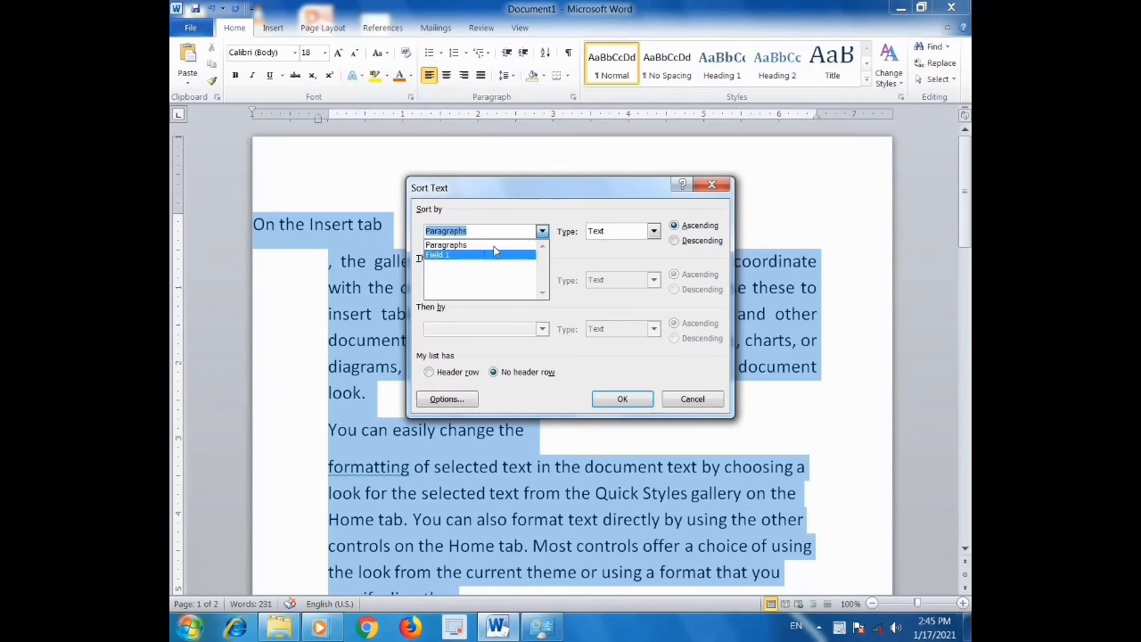
{"action": "left_click", "coordinate": [487, 287]}
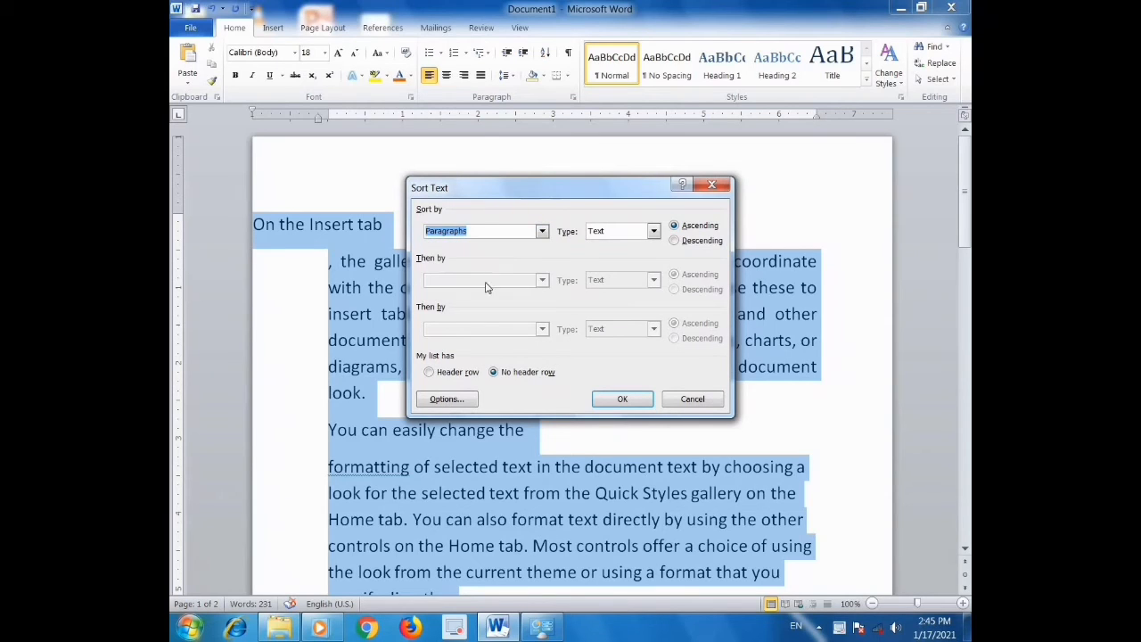
{"action": "left_click", "coordinate": [656, 231]}
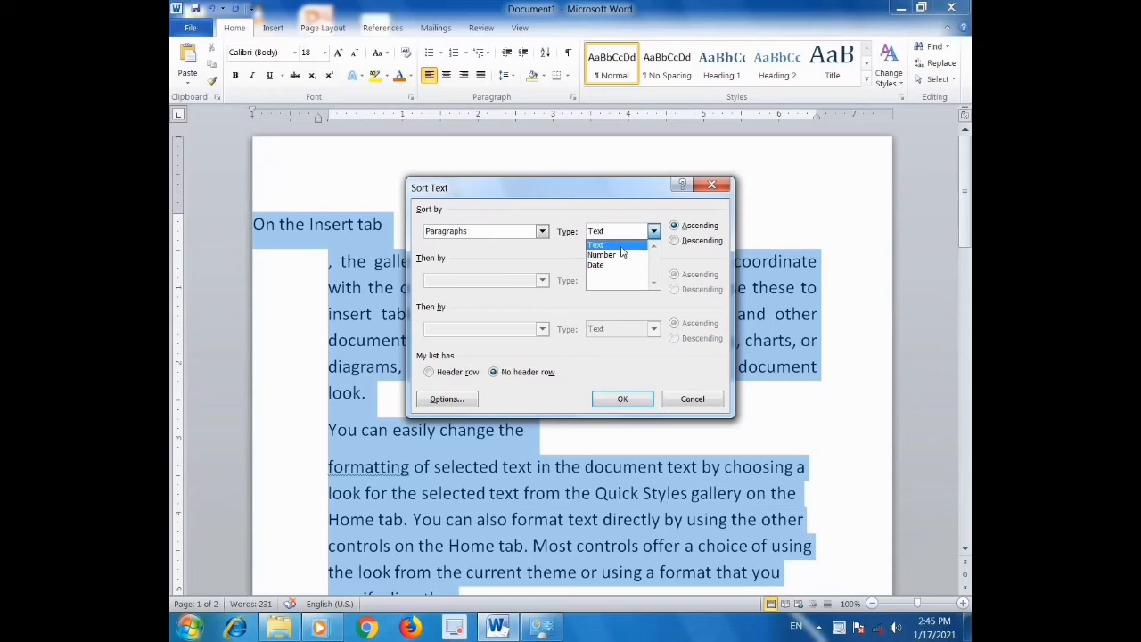
{"action": "left_click", "coordinate": [621, 248]}
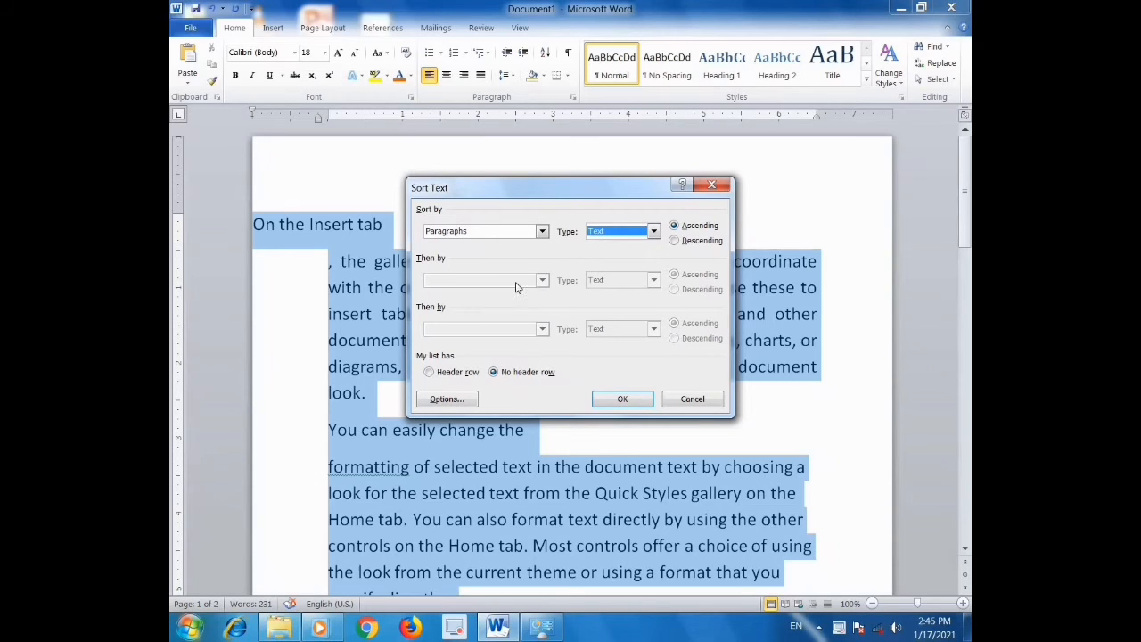
{"action": "left_click", "coordinate": [622, 399]}
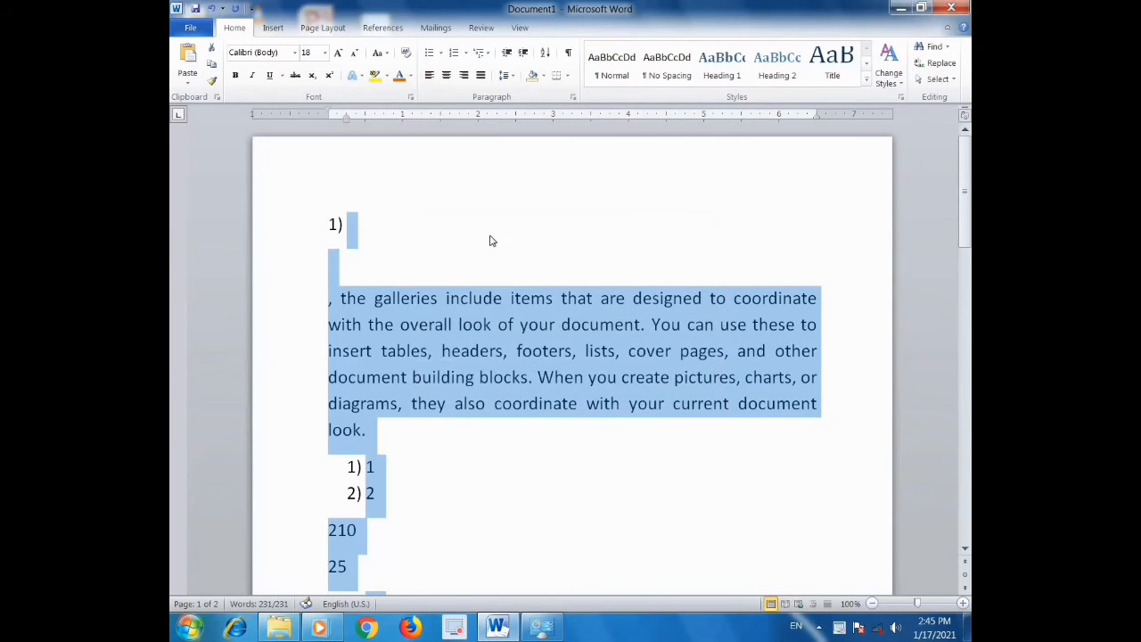
{"action": "scroll", "coordinate": [491, 240], "scroll_direction": "down", "scroll_amount": 2}
{"action": "scroll", "coordinate": [536, 275], "scroll_direction": "down", "scroll_amount": 4}
{"action": "scroll", "coordinate": [616, 262], "scroll_direction": "up", "scroll_amount": 5}
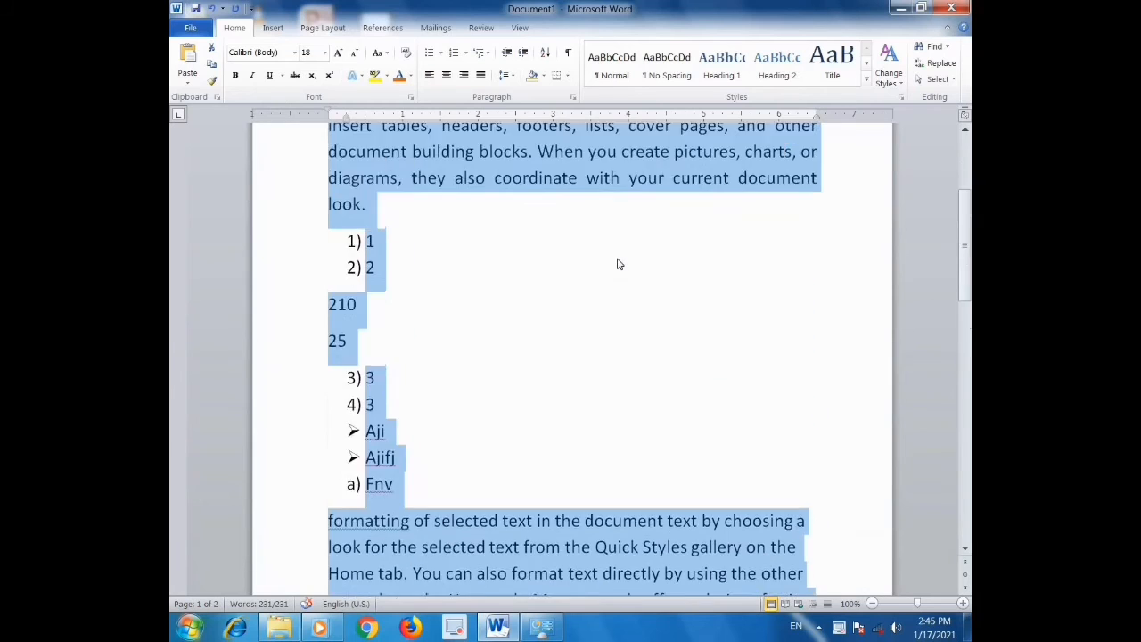
{"action": "scroll", "coordinate": [620, 259], "scroll_direction": "up", "scroll_amount": 1}
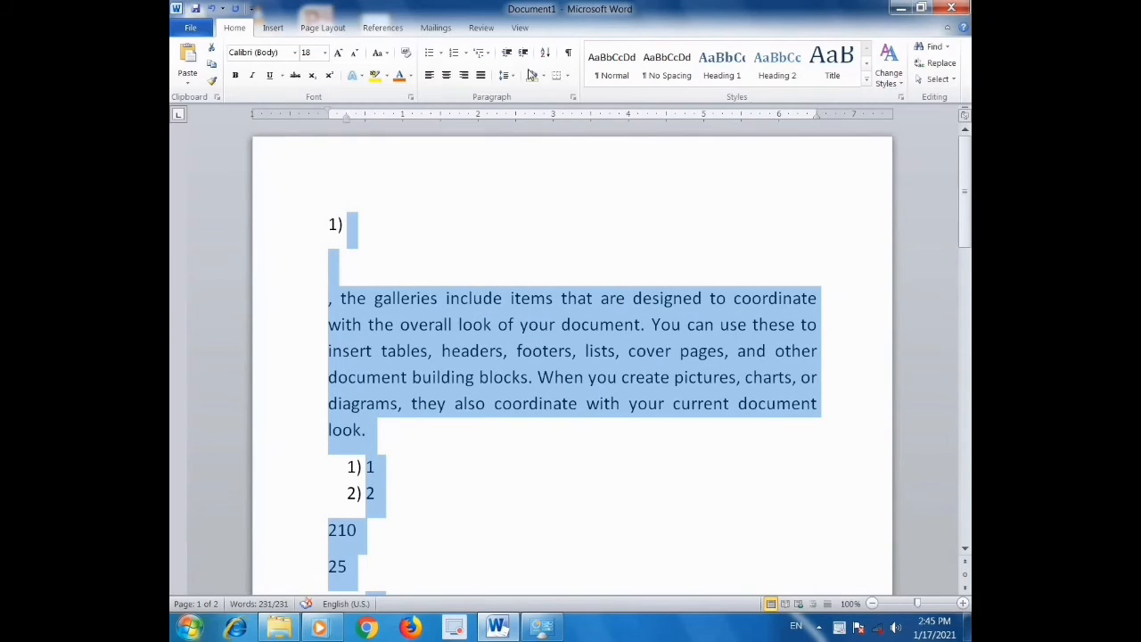
- Apply all borders to the empty numbered paragraph that starts the document
{"action": "left_click", "coordinate": [530, 143]}
{"action": "left_click", "coordinate": [543, 74]}
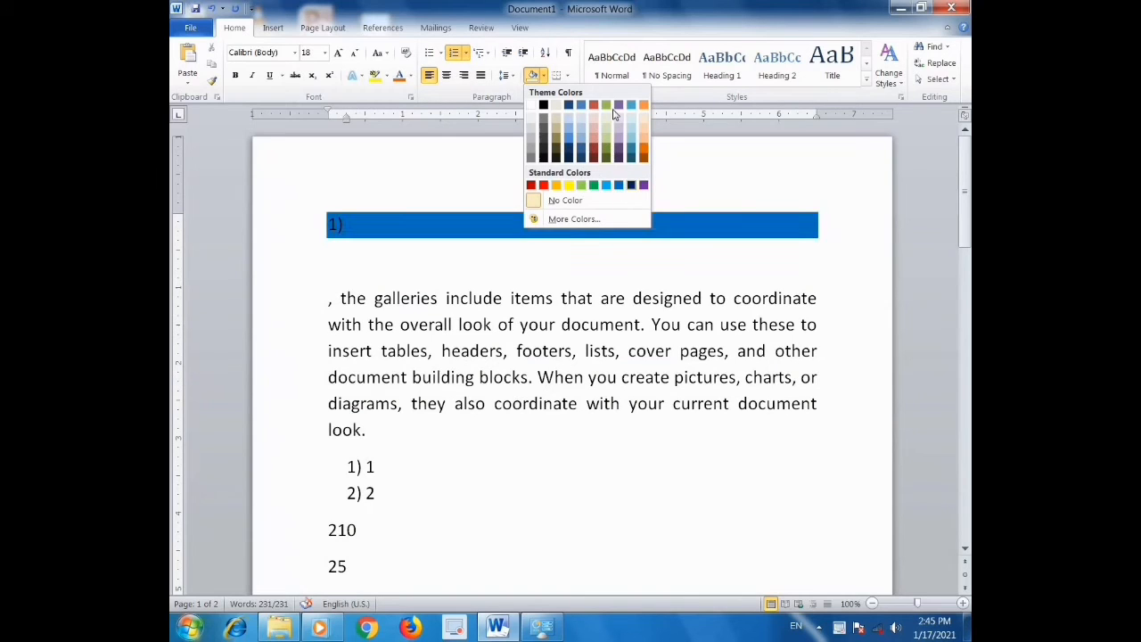
{"action": "left_click", "coordinate": [543, 75]}
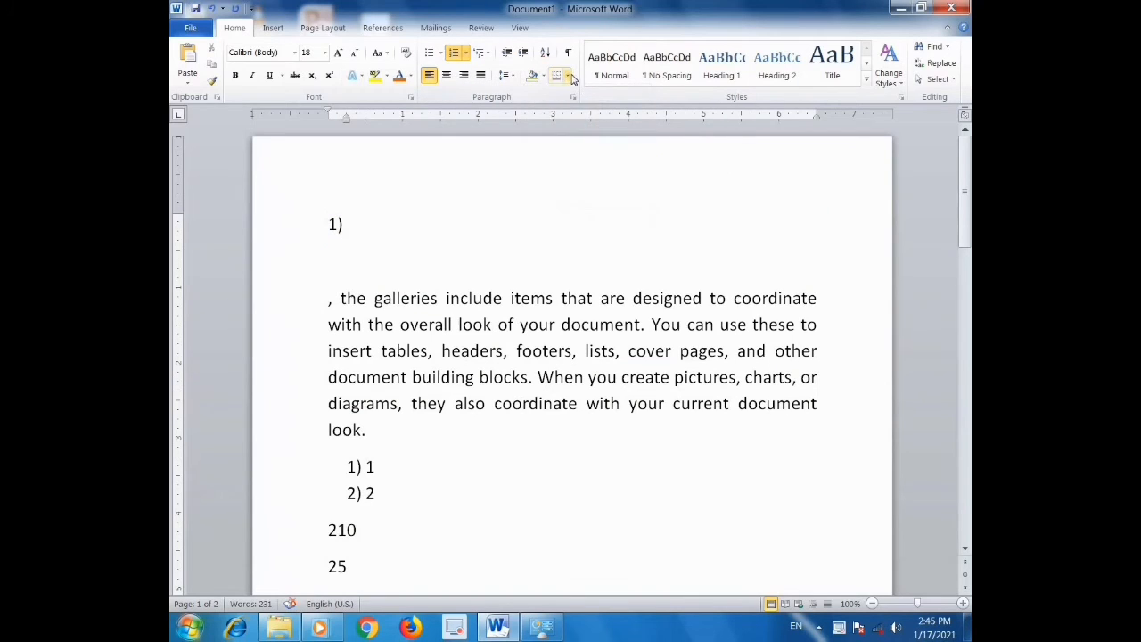
{"action": "left_click", "coordinate": [566, 74]}
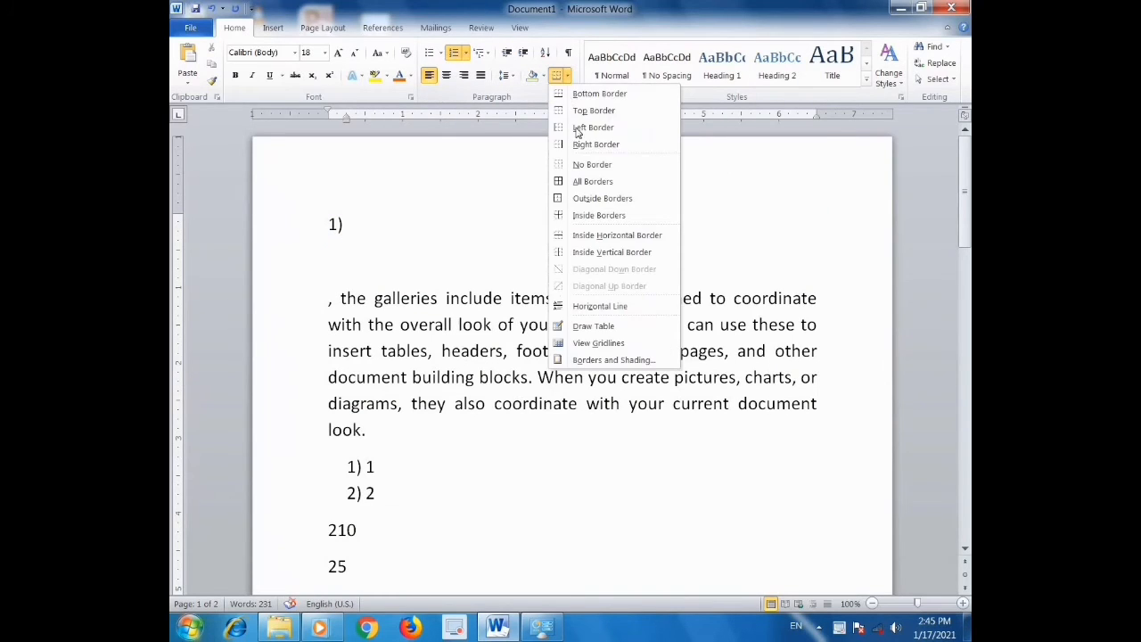
{"action": "left_click", "coordinate": [575, 181]}
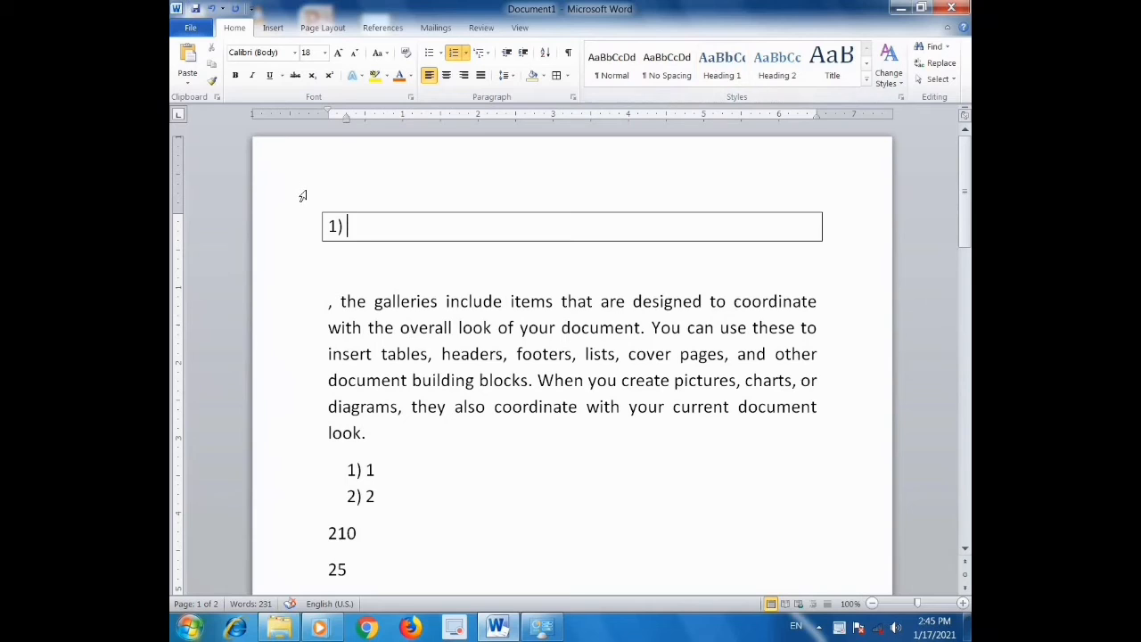
- Apply the Emphasis style to the text from the bordered first paragraph through the line "25"
{"action": "left_click", "coordinate": [304, 239]}
{"action": "left_click_drag", "start_coordinate": [304, 239], "coordinate": [551, 566]}
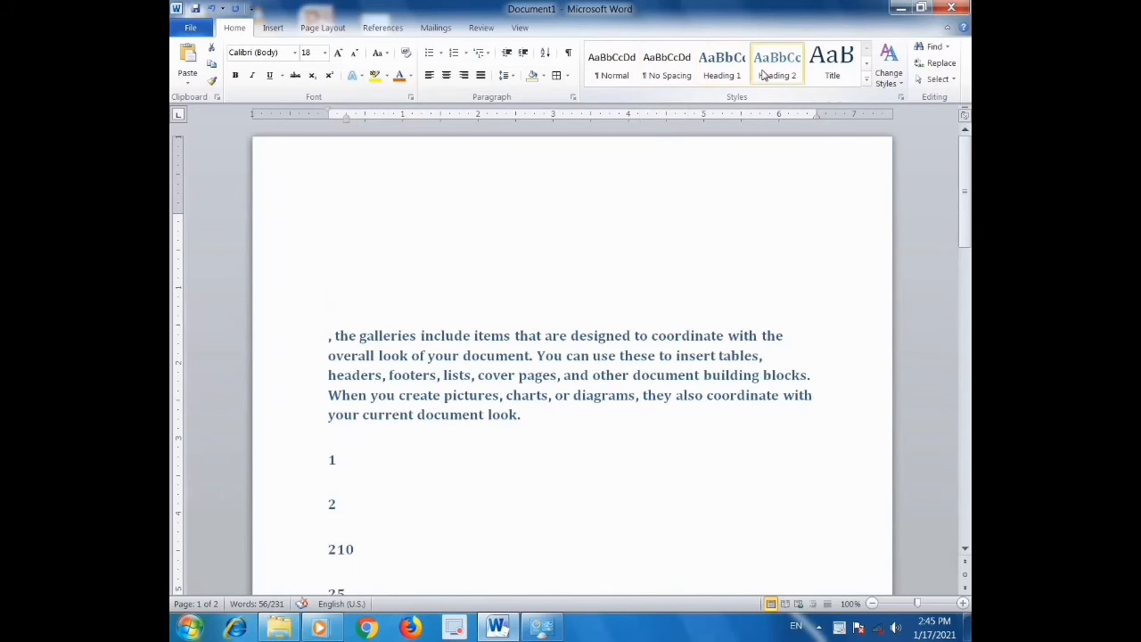
{"action": "left_click", "coordinate": [865, 79]}
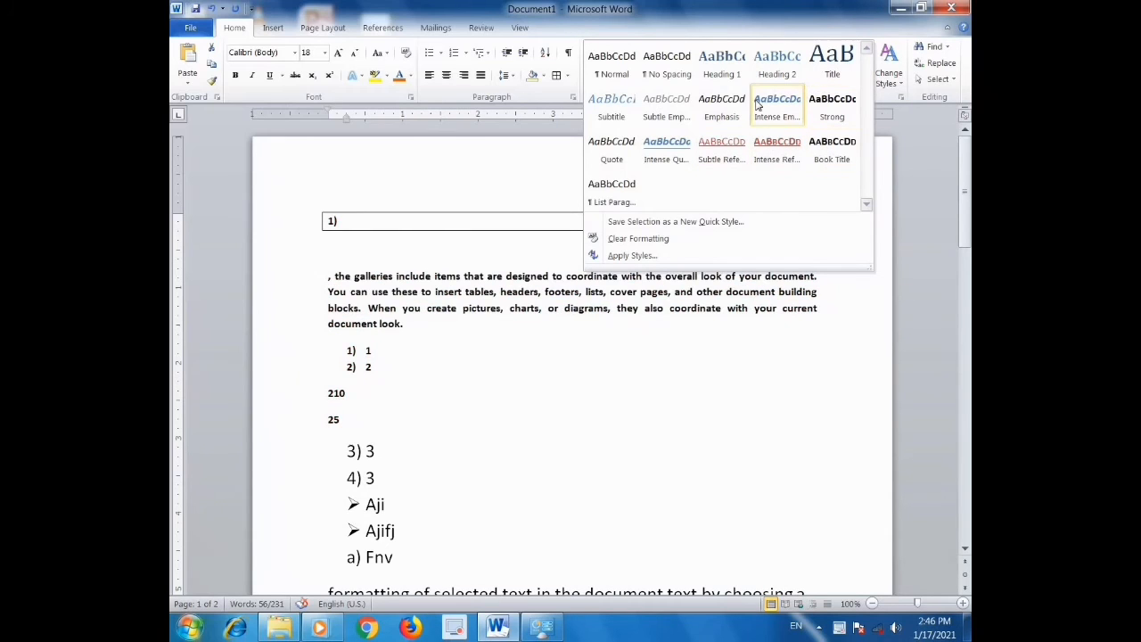
{"action": "left_click", "coordinate": [722, 111]}
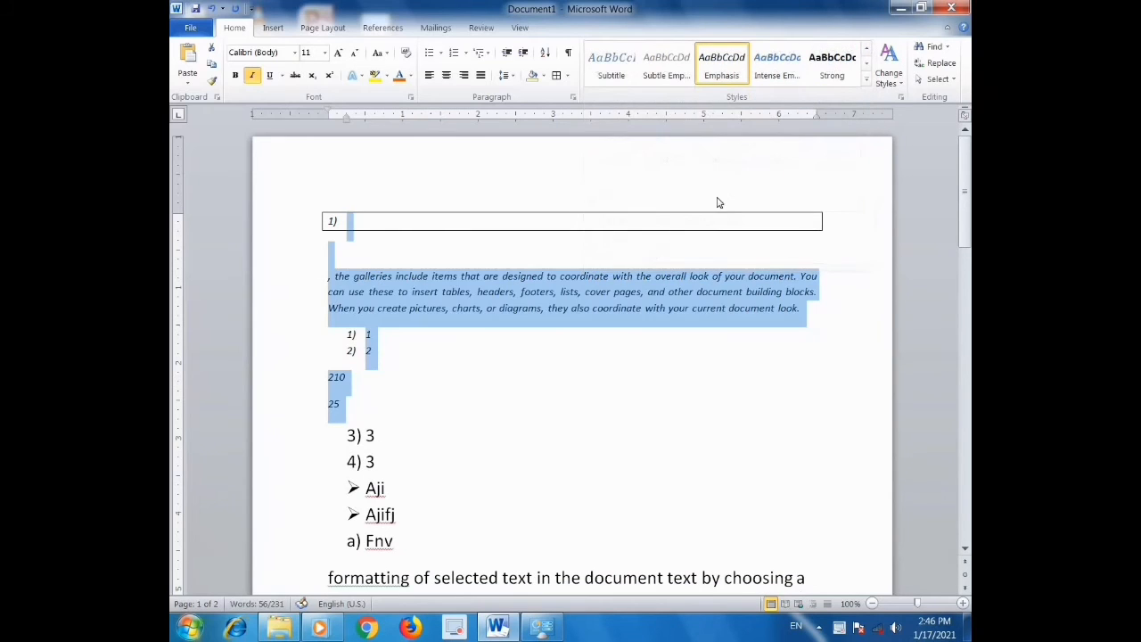
{"action": "left_click", "coordinate": [671, 151]}
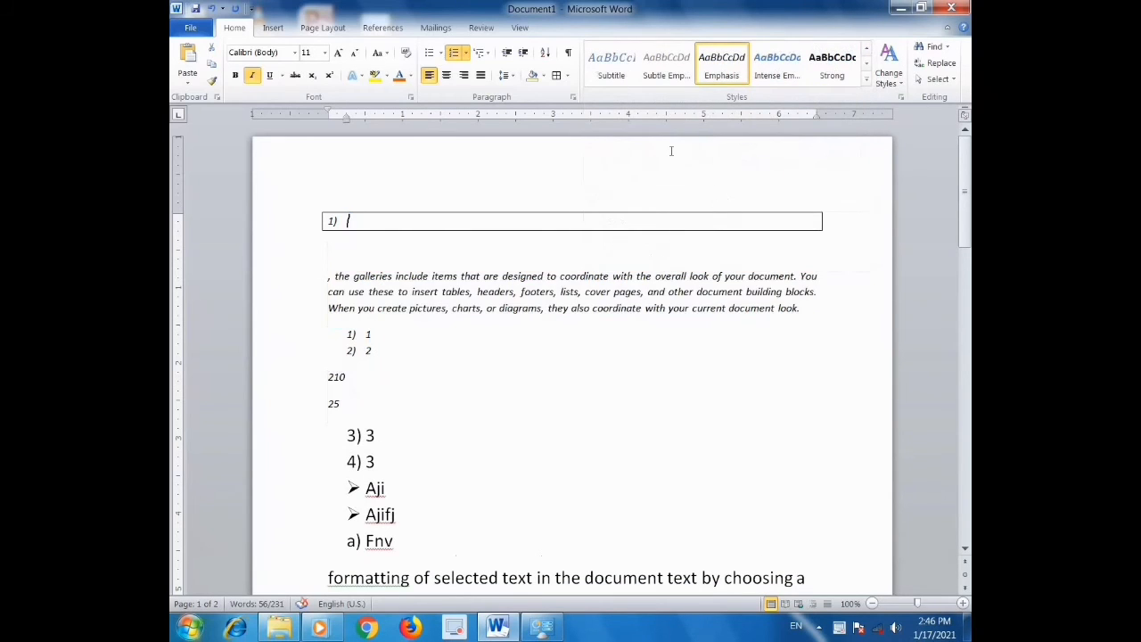
- Change the document's style set to Thatch and its theme colors to Clarity
{"action": "left_click", "coordinate": [903, 84]}
{"action": "mouse_move", "coordinate": [922, 101]}
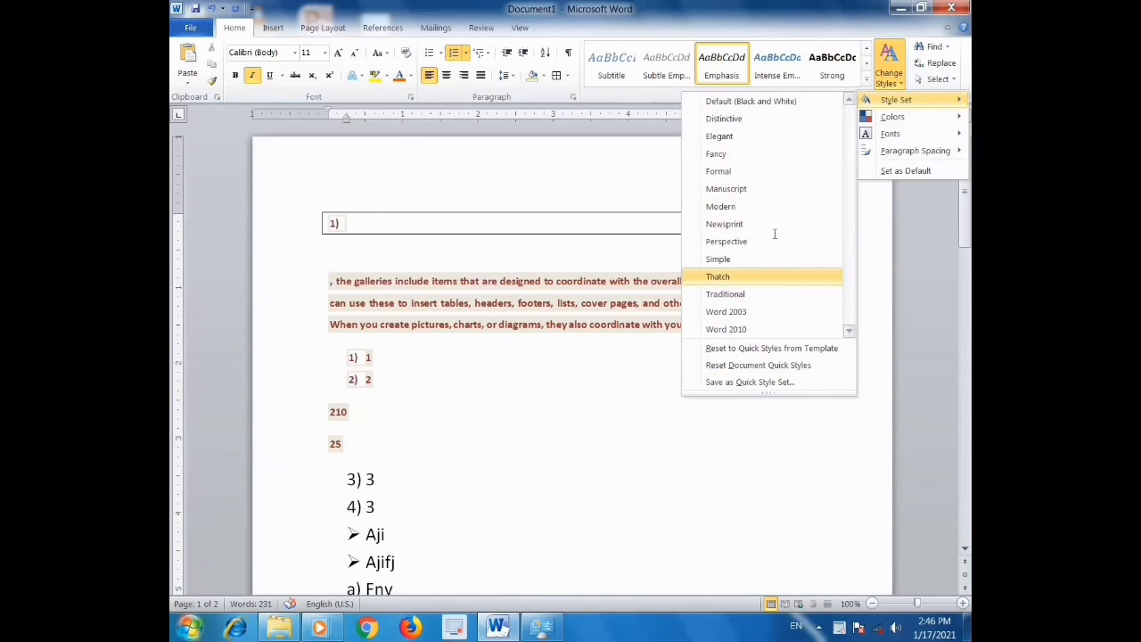
{"action": "left_click", "coordinate": [773, 284]}
{"action": "left_click", "coordinate": [889, 78]}
{"action": "mouse_move", "coordinate": [891, 117]}
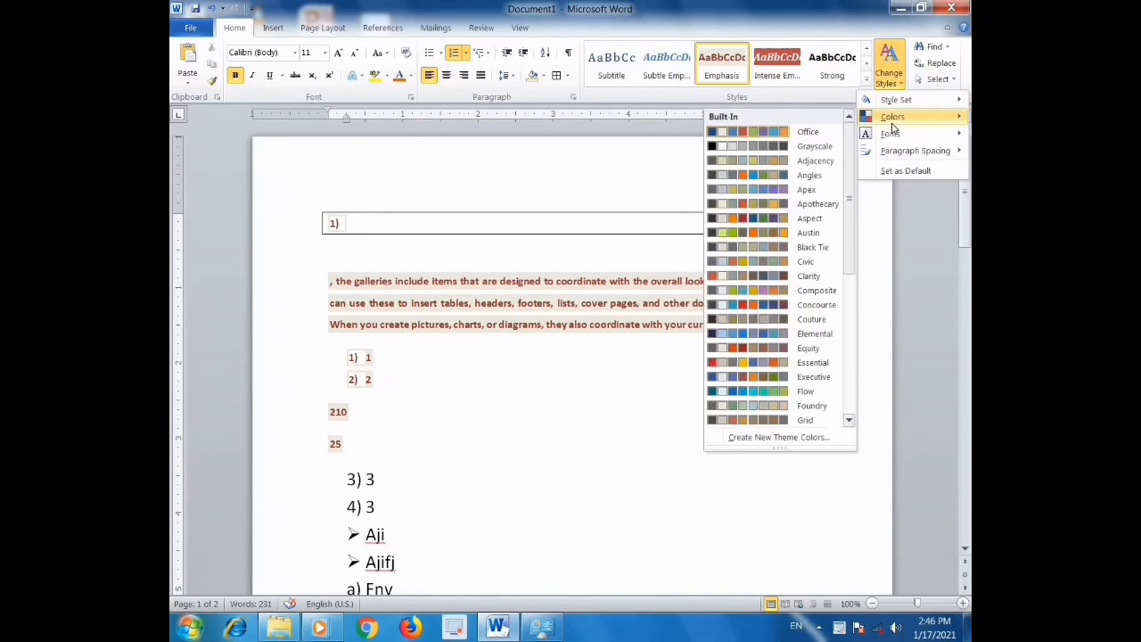
{"action": "left_click", "coordinate": [768, 274]}
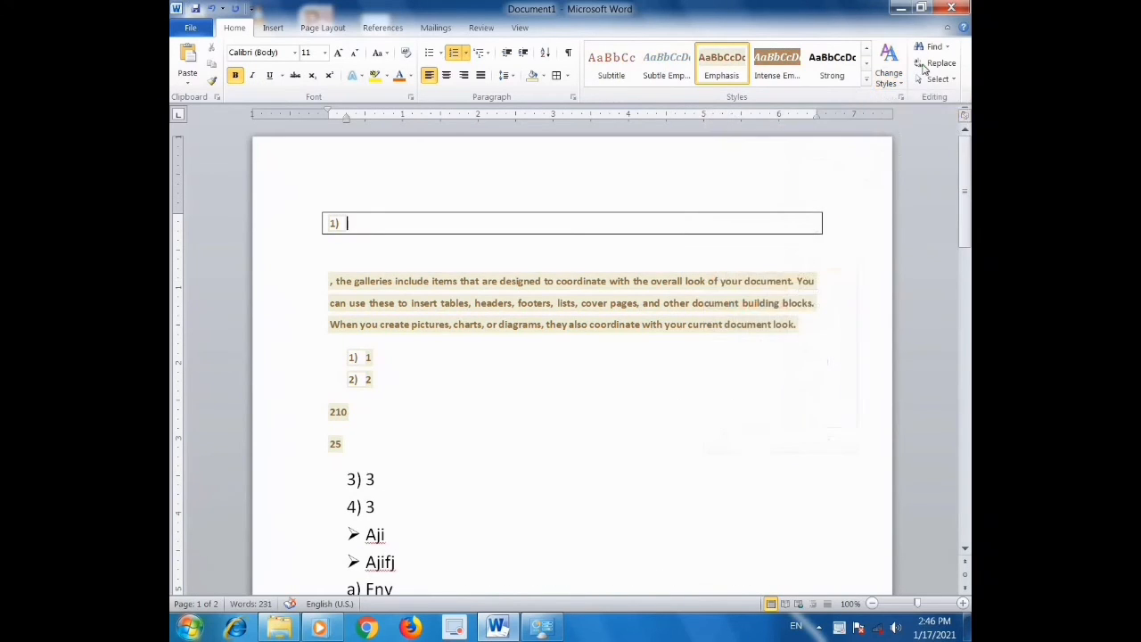
{"action": "left_click", "coordinate": [890, 78]}
{"action": "mouse_move", "coordinate": [903, 138]}
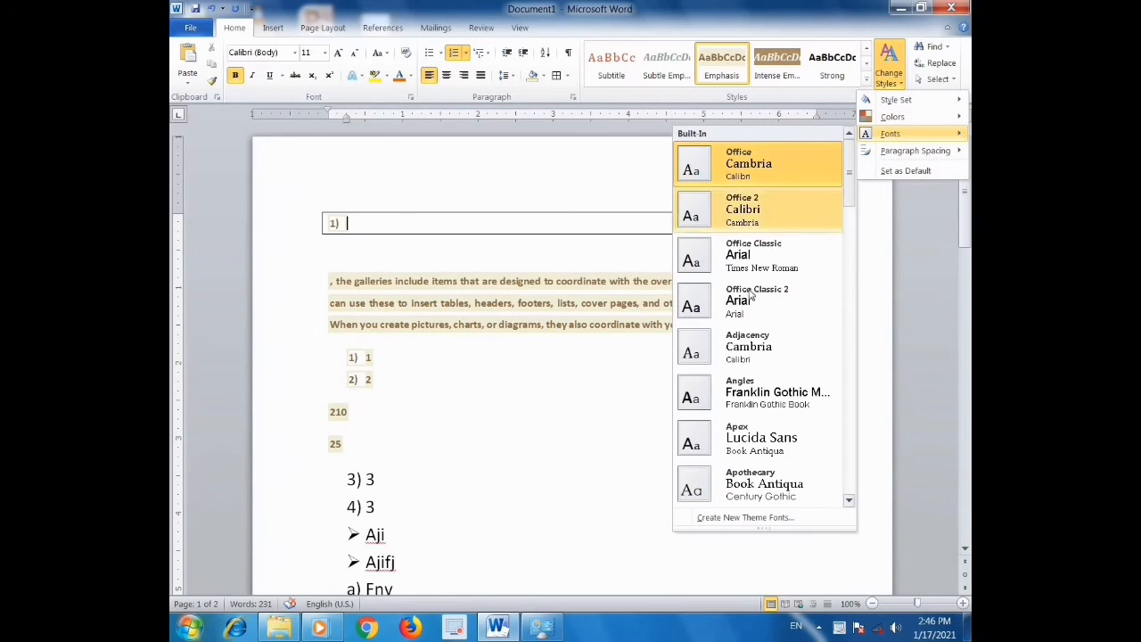
{"action": "left_click", "coordinate": [543, 247]}
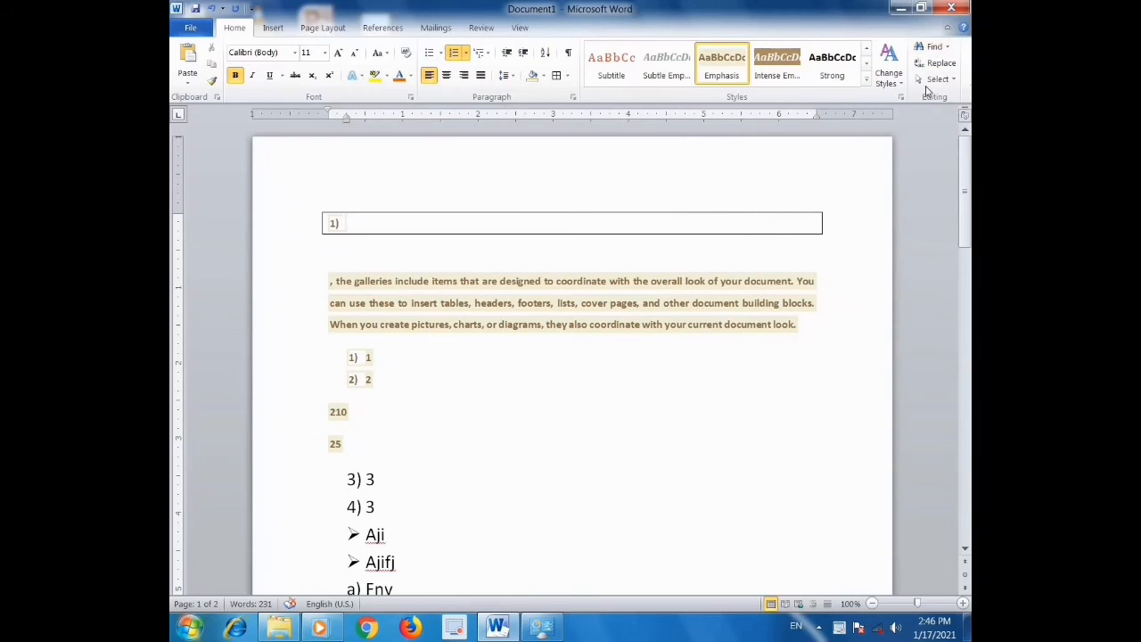
{"action": "left_click", "coordinate": [946, 46]}
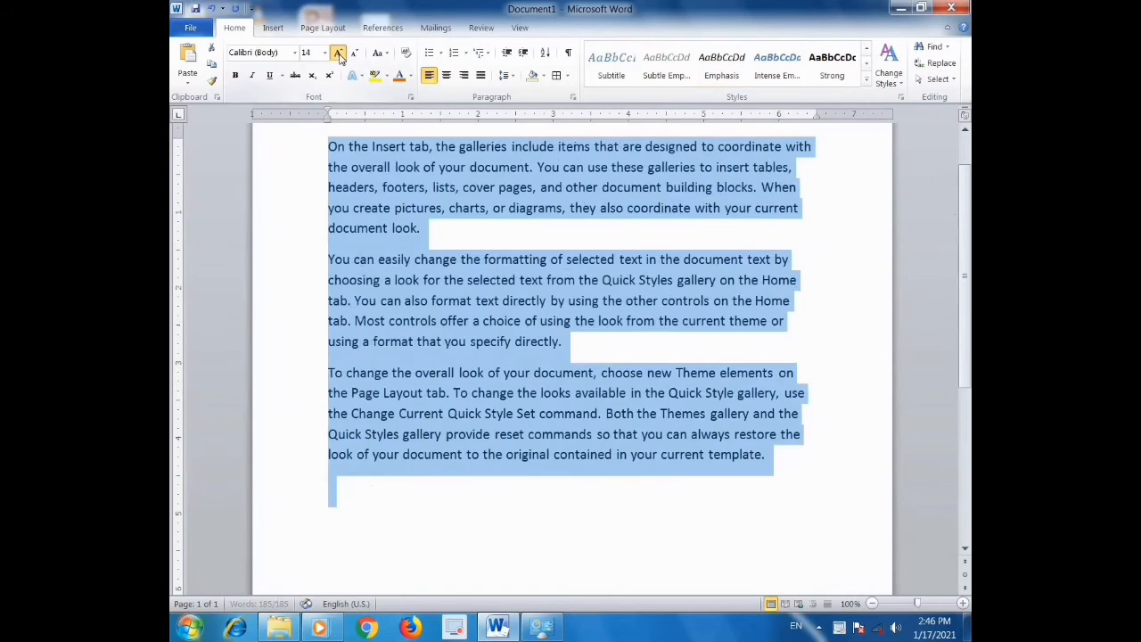
- Enlarge the text of all the sample paragraphs to 20 points
{"action": "left_click", "coordinate": [338, 53]}
{"action": "left_click", "coordinate": [338, 52]}
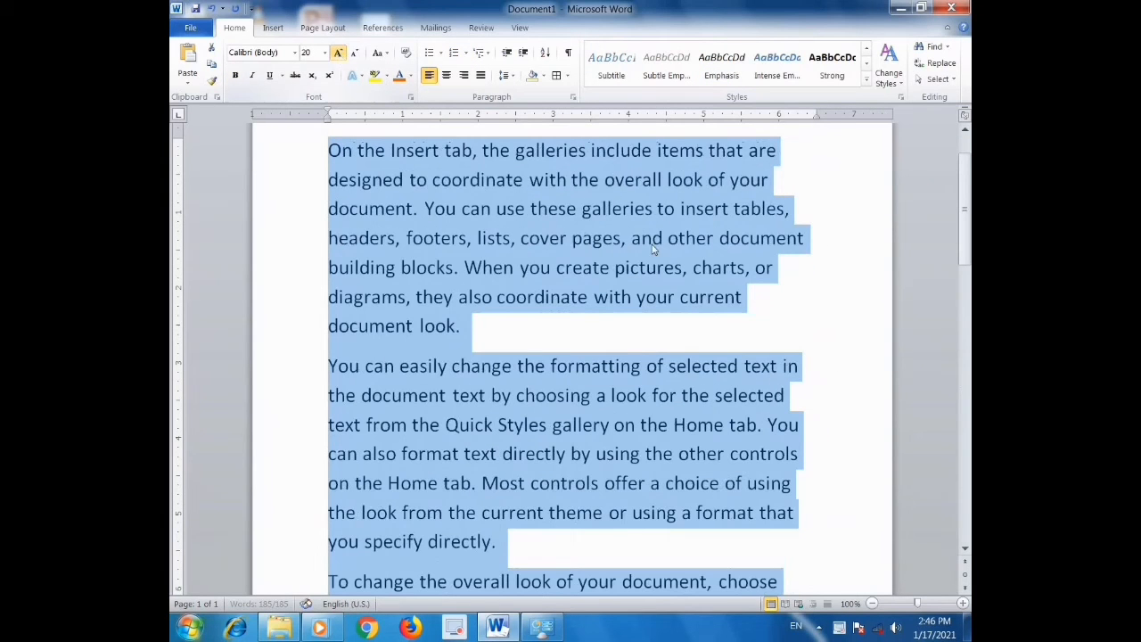
{"action": "left_click", "coordinate": [763, 295]}
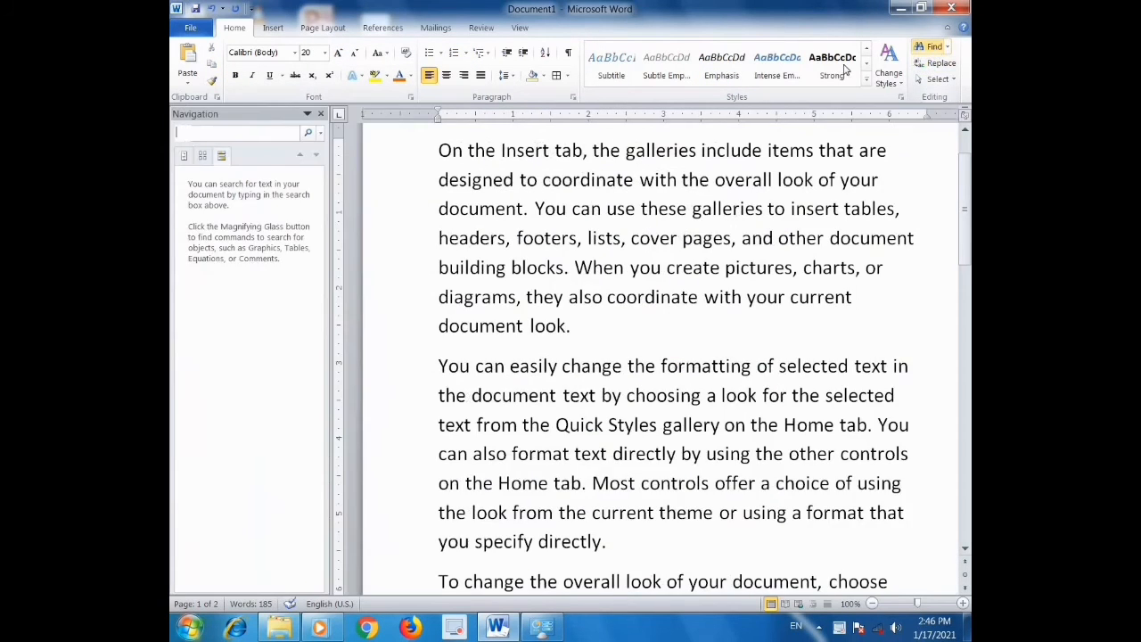
- Search the document for "you"
{"action": "left_click", "coordinate": [933, 46]}
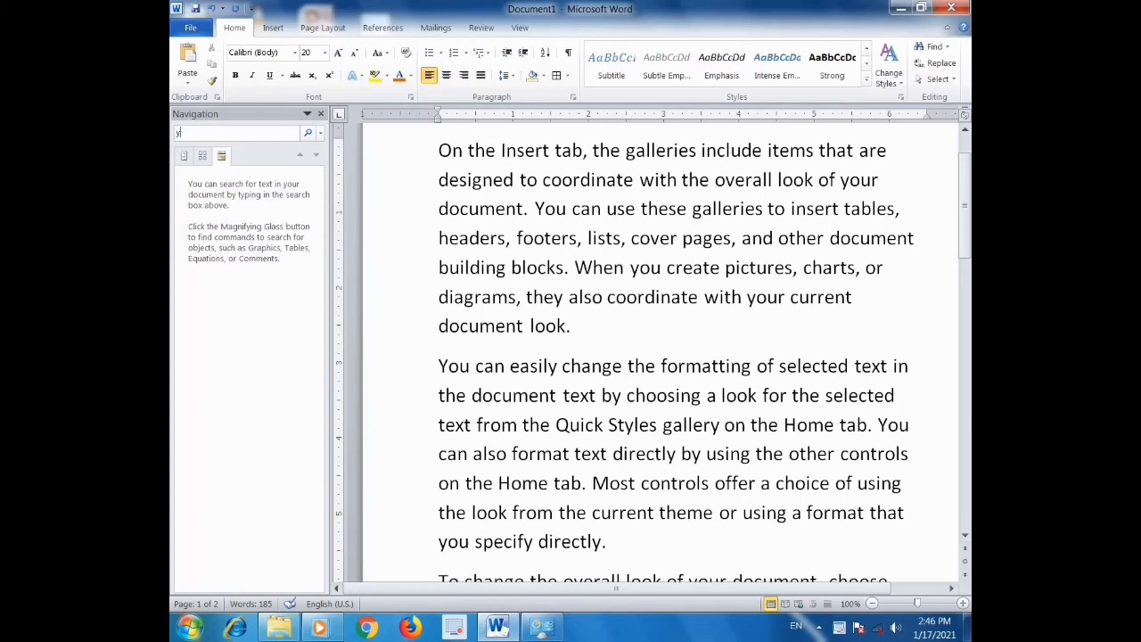
{"action": "type", "text": "ou"}
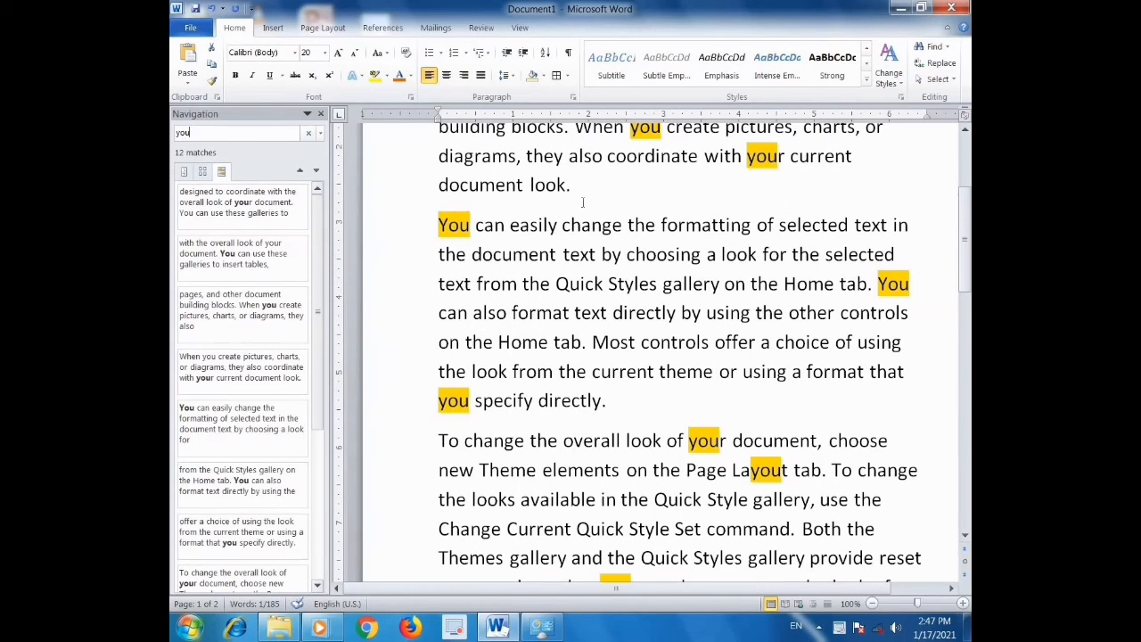
- Close the search results and replace every occurrence of "you" in the document with "we"
{"action": "left_click_drag", "start_coordinate": [963, 227], "coordinate": [967, 174]}
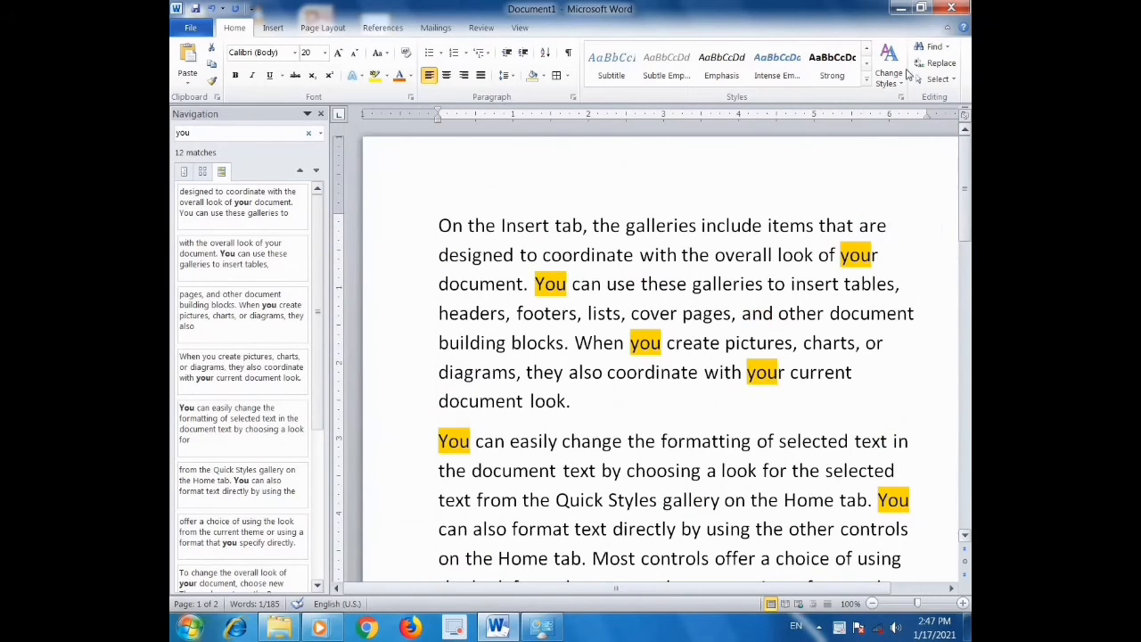
{"action": "left_click", "coordinate": [319, 114]}
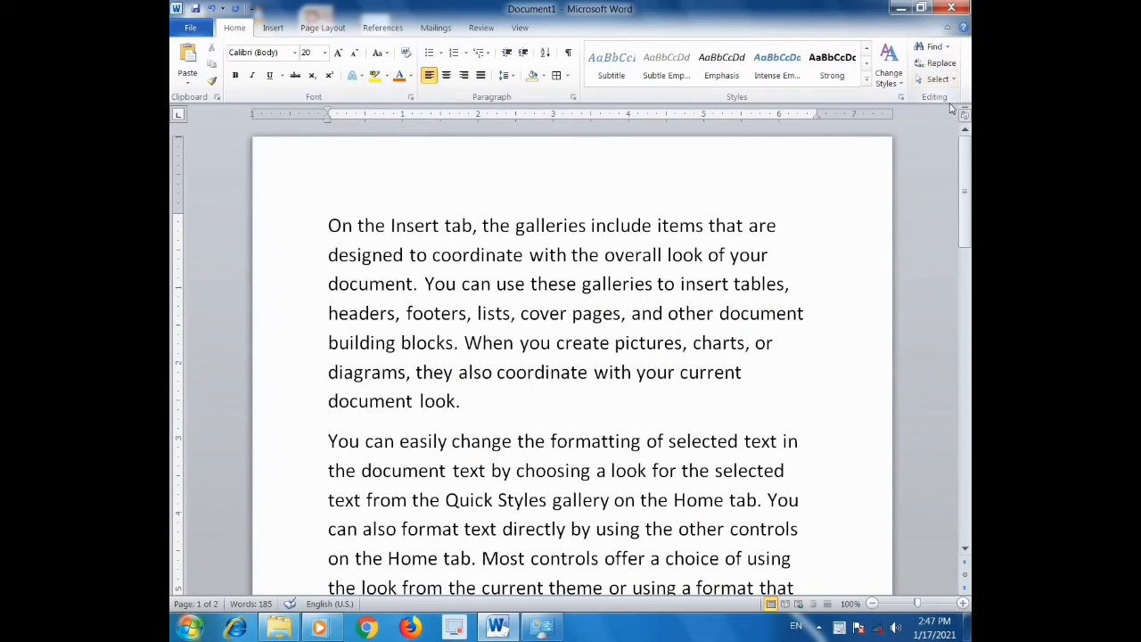
{"action": "left_click", "coordinate": [938, 62]}
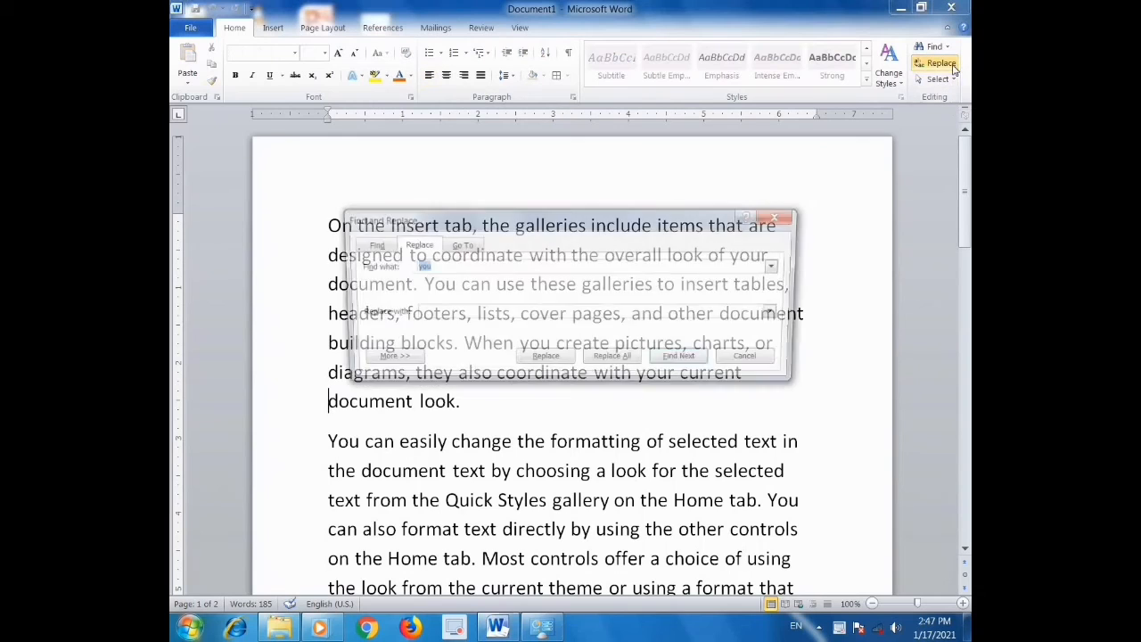
{"action": "left_click_drag", "start_coordinate": [595, 220], "coordinate": [931, 185]}
{"action": "left_click", "coordinate": [794, 273]}
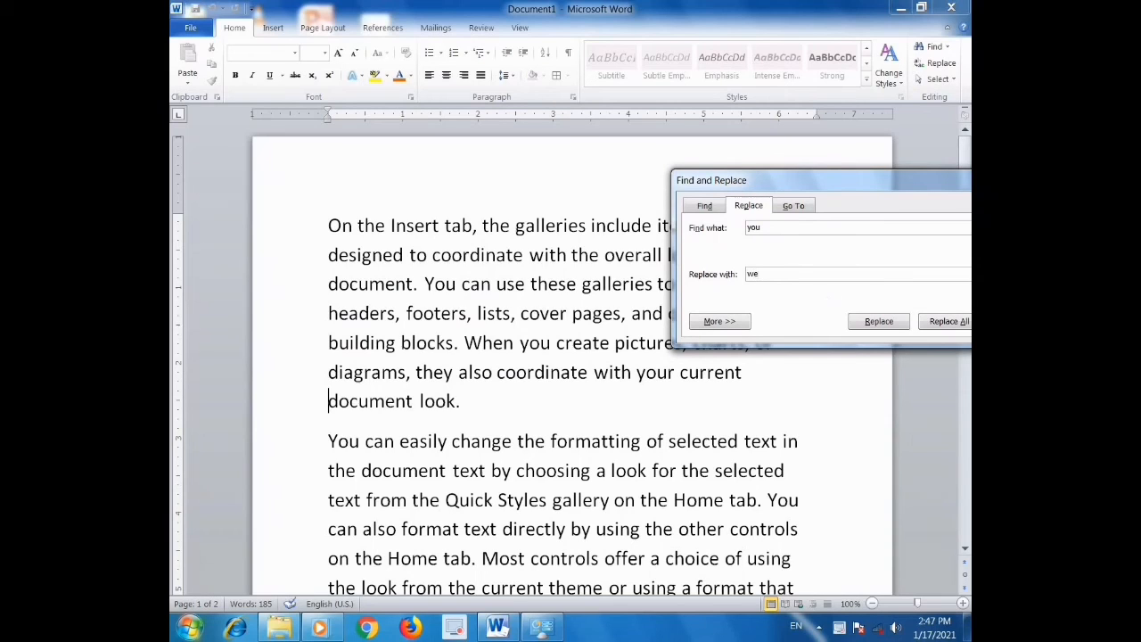
{"action": "left_click_drag", "start_coordinate": [847, 177], "coordinate": [830, 174]}
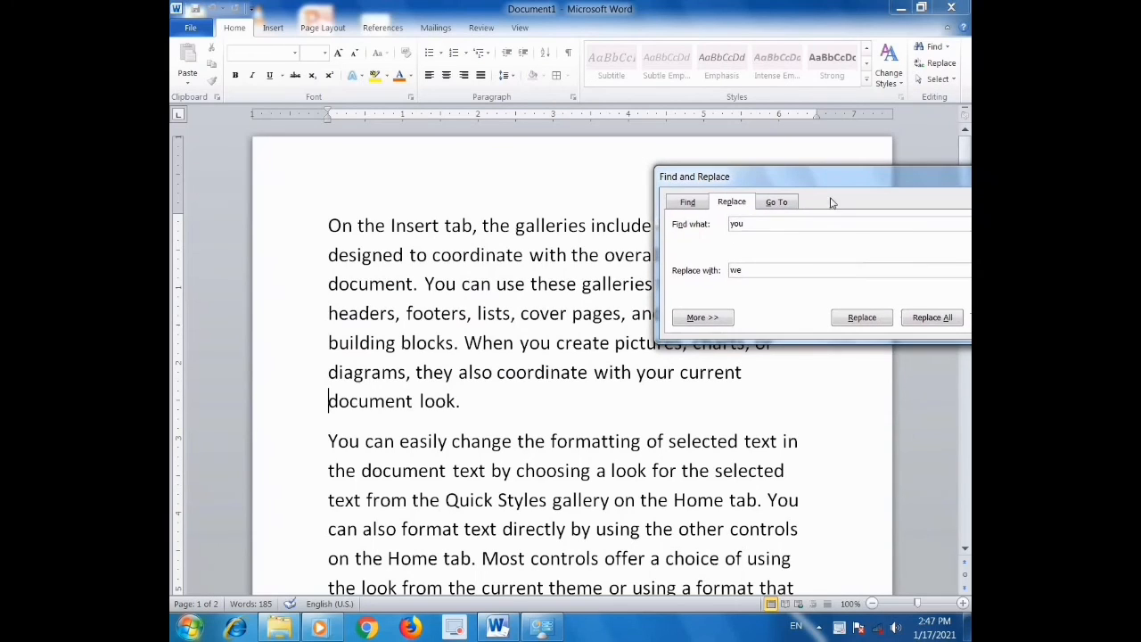
{"action": "left_click", "coordinate": [930, 323]}
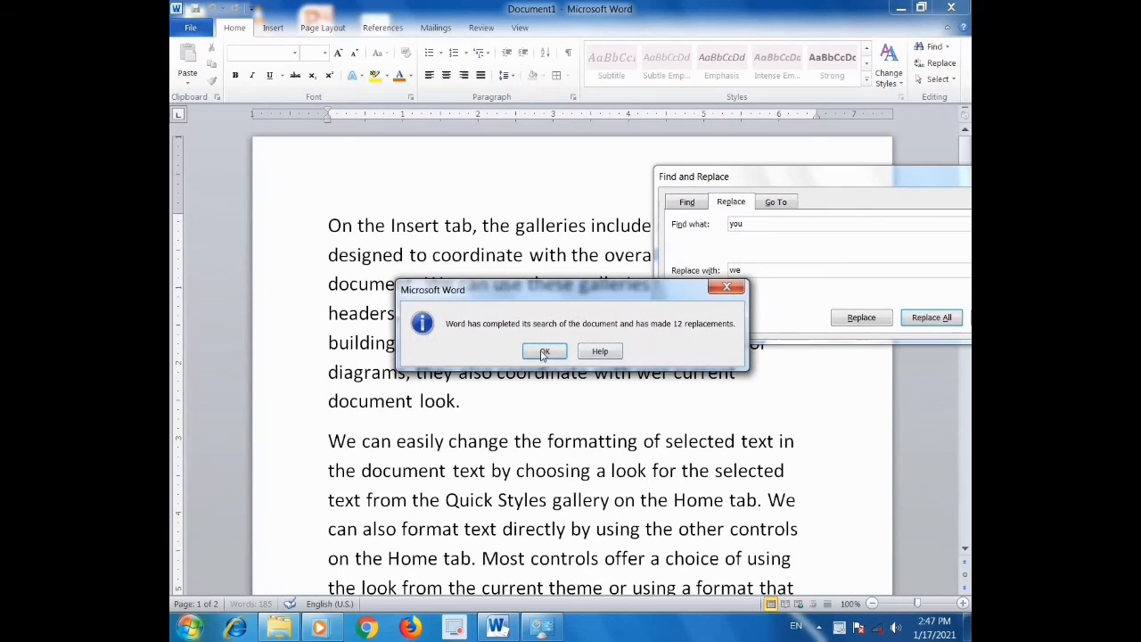
{"action": "left_click", "coordinate": [545, 351]}
{"action": "left_click_drag", "start_coordinate": [755, 182], "coordinate": [787, 495]}
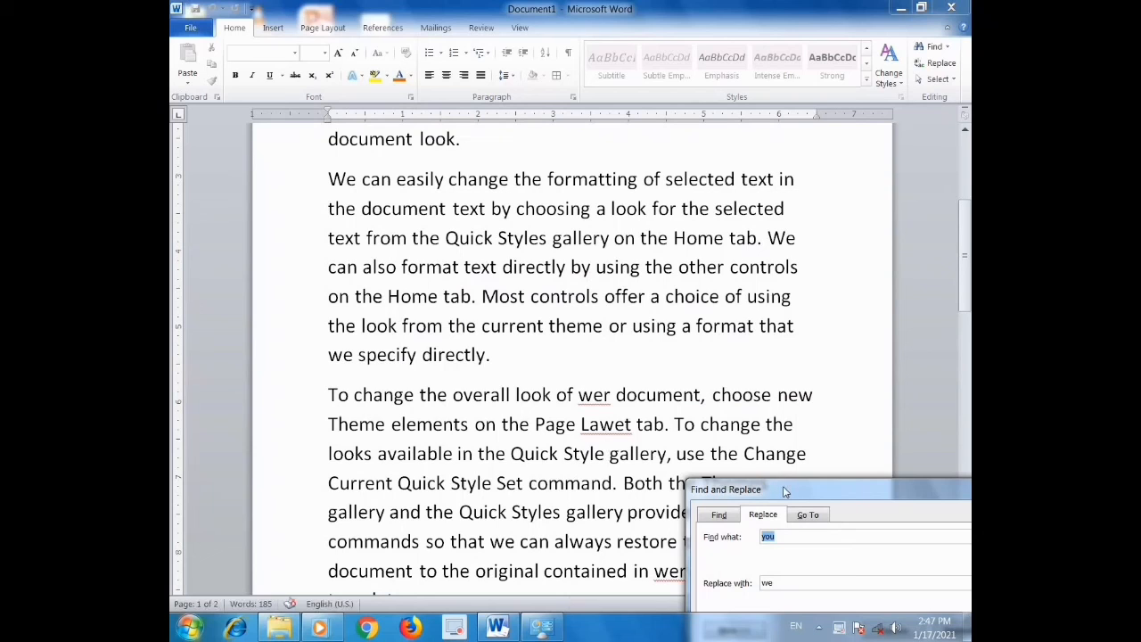
{"action": "left_click_drag", "start_coordinate": [784, 491], "coordinate": [740, 360]}
{"action": "left_click_drag", "start_coordinate": [635, 341], "coordinate": [474, 255]}
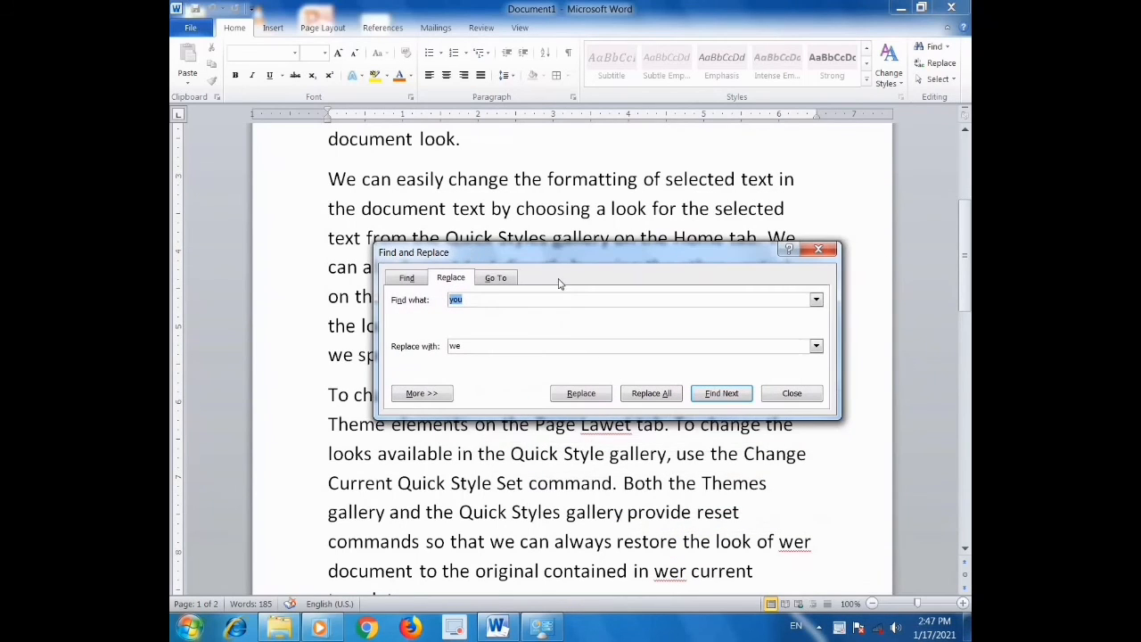
{"action": "left_click", "coordinate": [817, 257]}
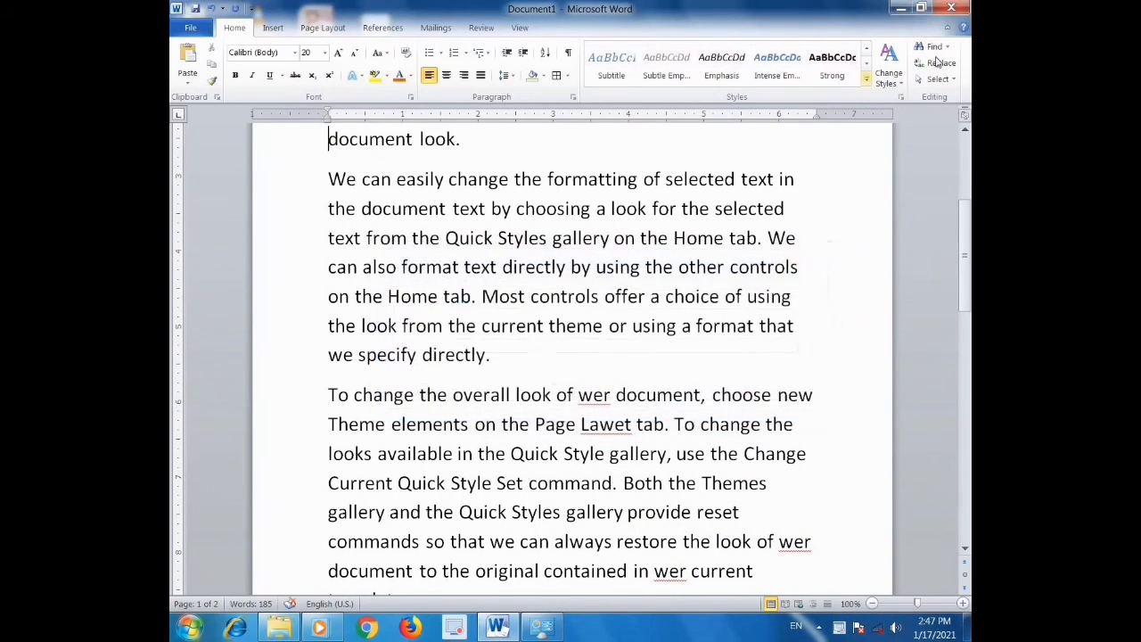
- Select all the text in the document, view the other selection options, and clear the selection
{"action": "left_click", "coordinate": [954, 80]}
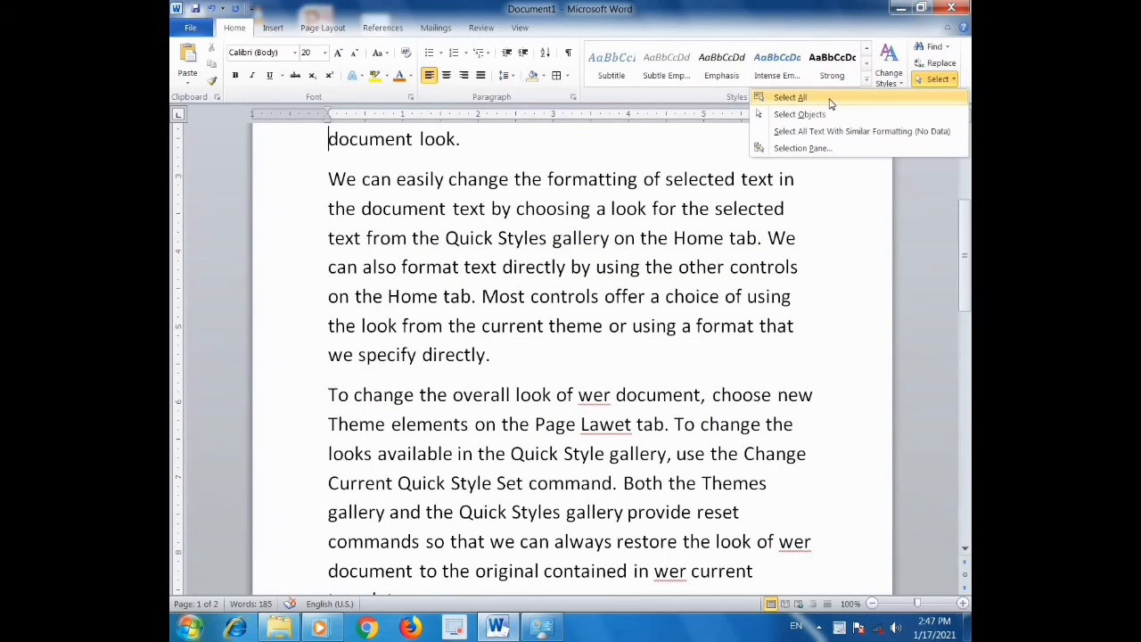
{"action": "left_click", "coordinate": [791, 98]}
{"action": "scroll", "coordinate": [764, 244], "scroll_direction": "up", "scroll_amount": 3}
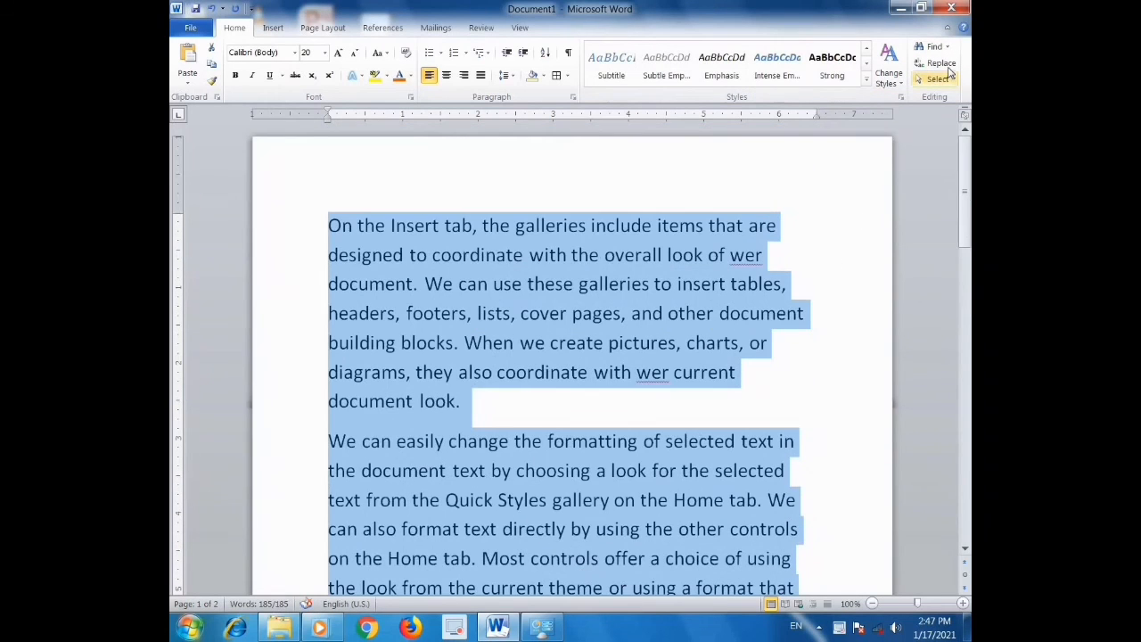
{"action": "left_click", "coordinate": [936, 79]}
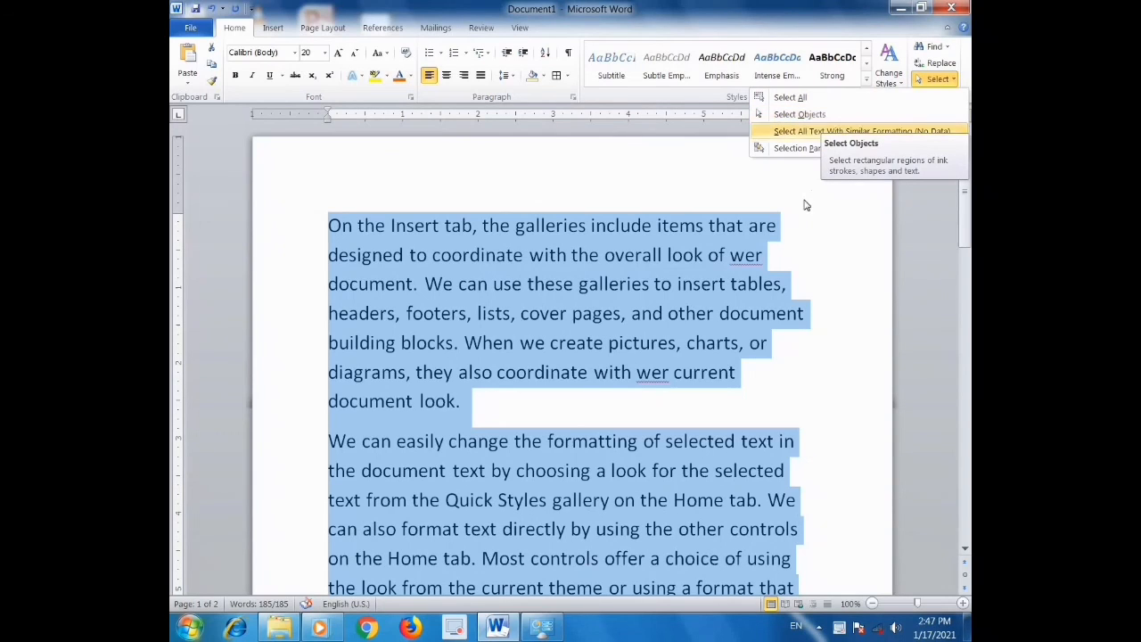
{"action": "left_click", "coordinate": [796, 245]}
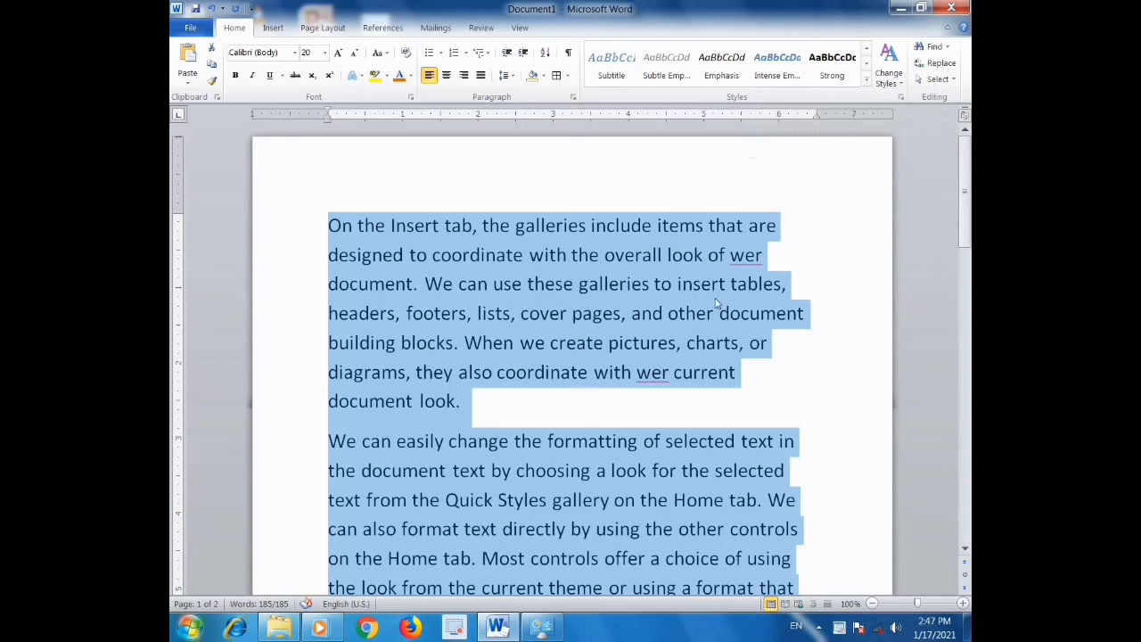
{"action": "left_click", "coordinate": [819, 258]}
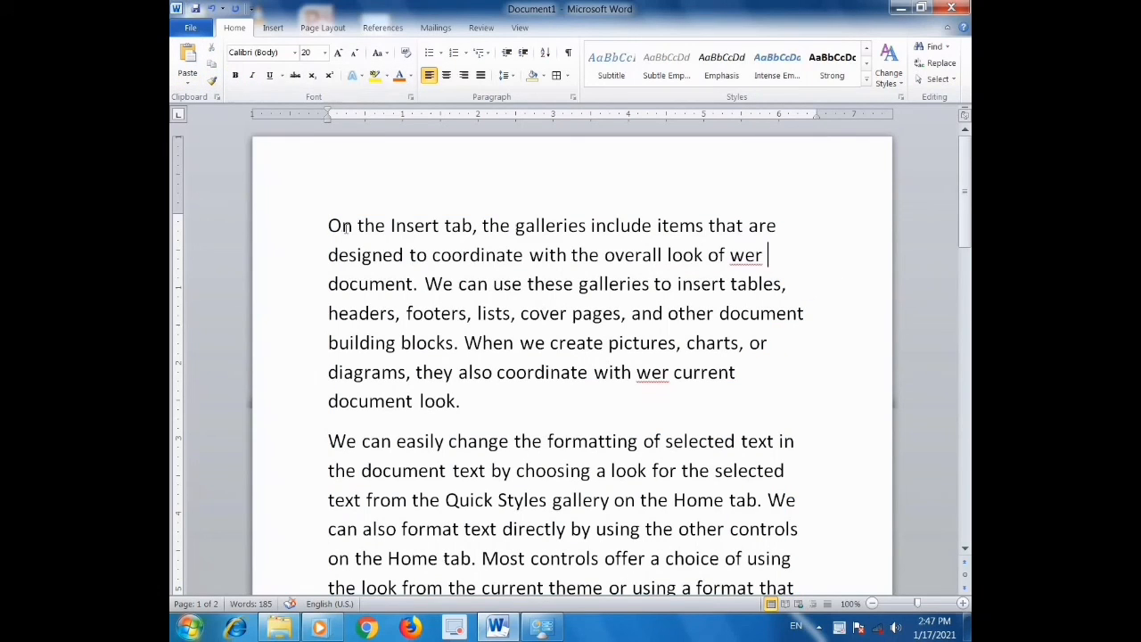
- Enlarge "On the Insert tab" in the first paragraph to 24 points and apply the solid orange bevelled text effect
{"action": "left_click_drag", "start_coordinate": [326, 225], "coordinate": [473, 227]}
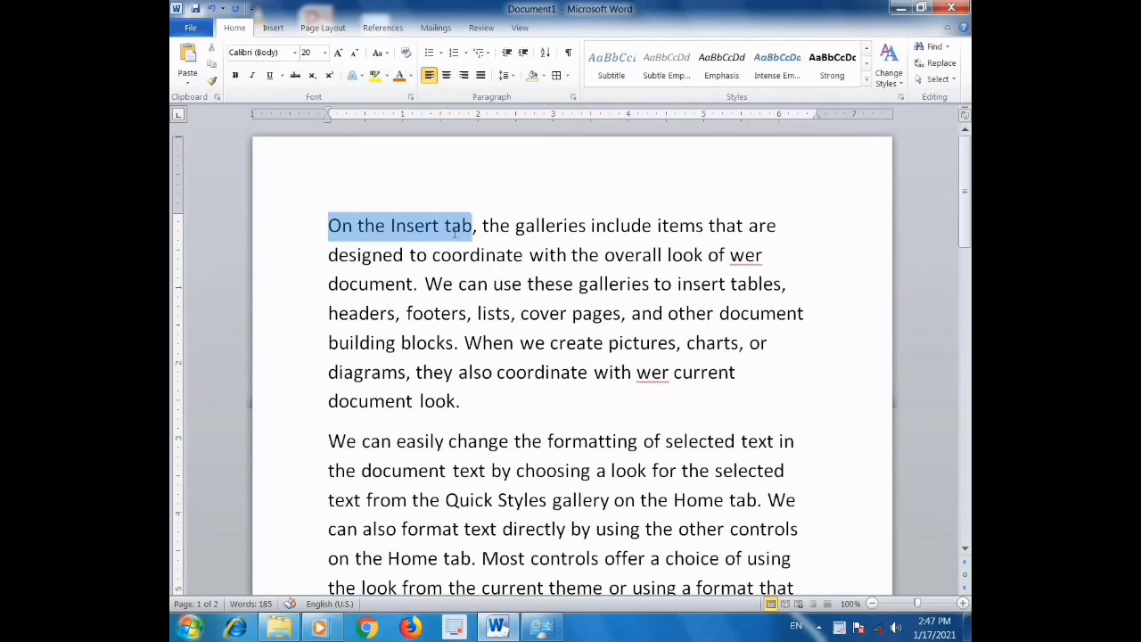
{"action": "left_click", "coordinate": [338, 53]}
{"action": "left_click", "coordinate": [338, 53]}
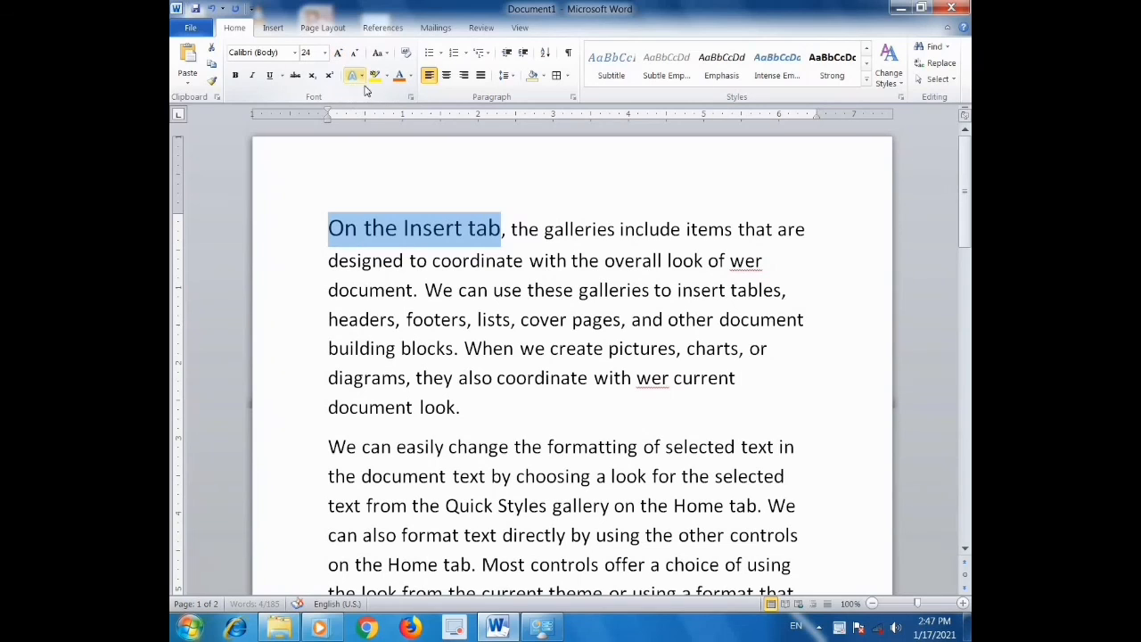
{"action": "left_click", "coordinate": [353, 75]}
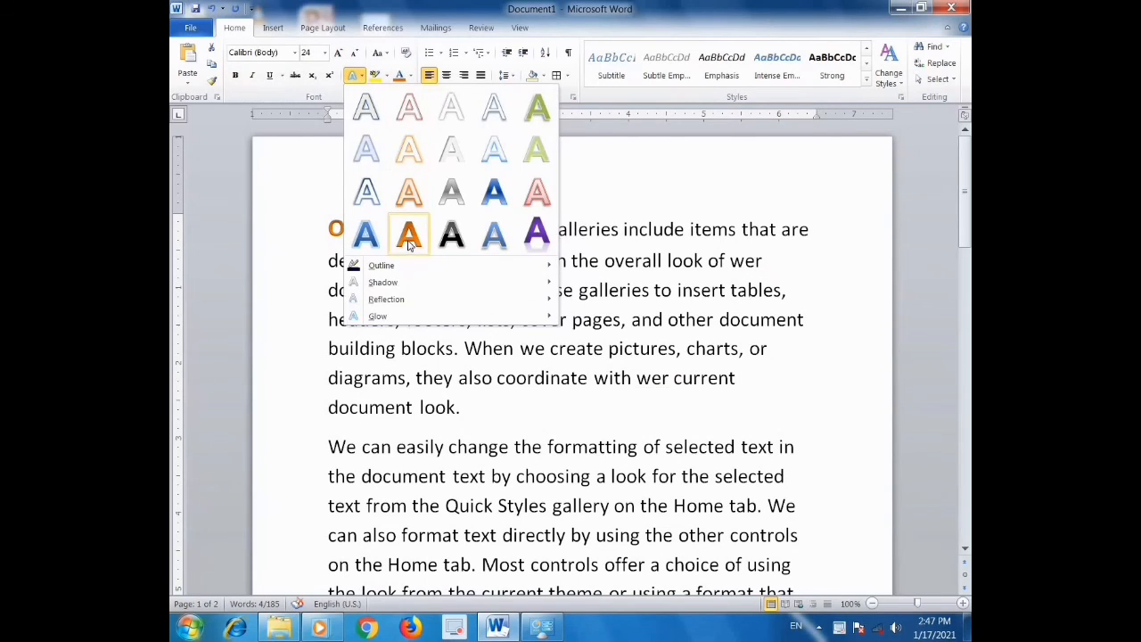
{"action": "left_click", "coordinate": [408, 235]}
- Highlight "On the Insert tab" in yellow and view the font color choices
{"action": "left_click", "coordinate": [387, 77]}
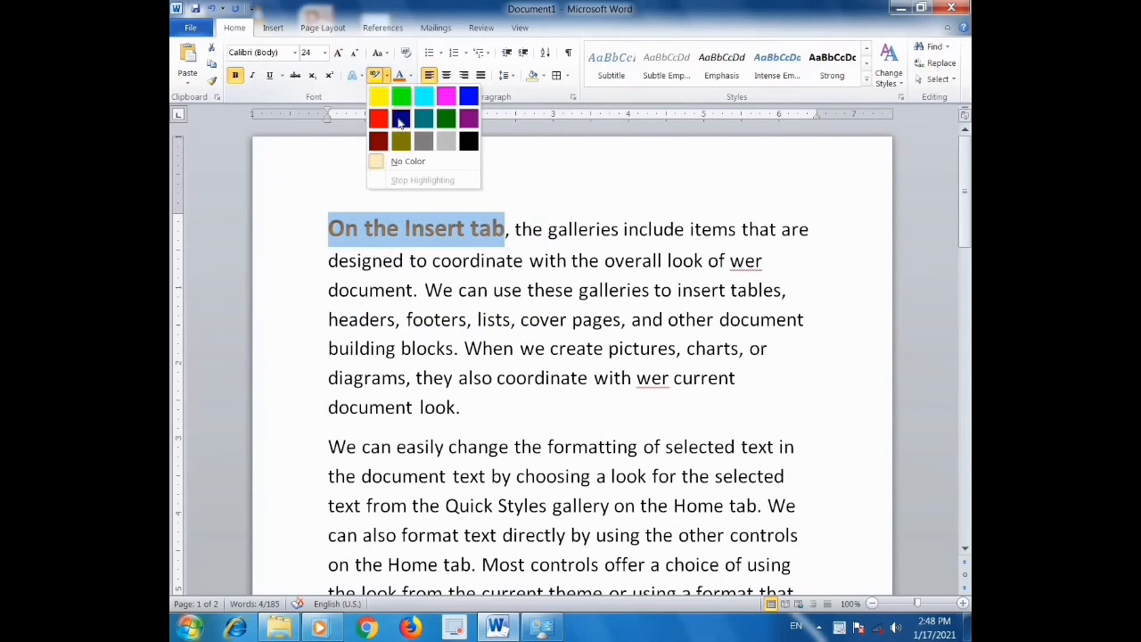
{"action": "left_click", "coordinate": [375, 96]}
{"action": "left_click", "coordinate": [412, 80]}
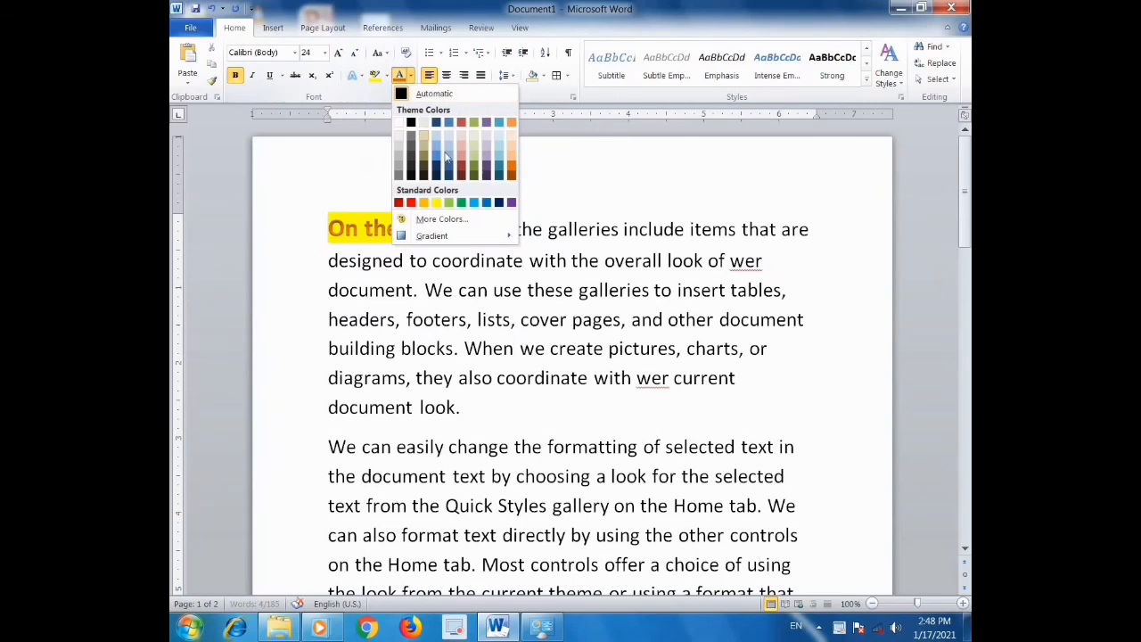
{"action": "left_click", "coordinate": [363, 140]}
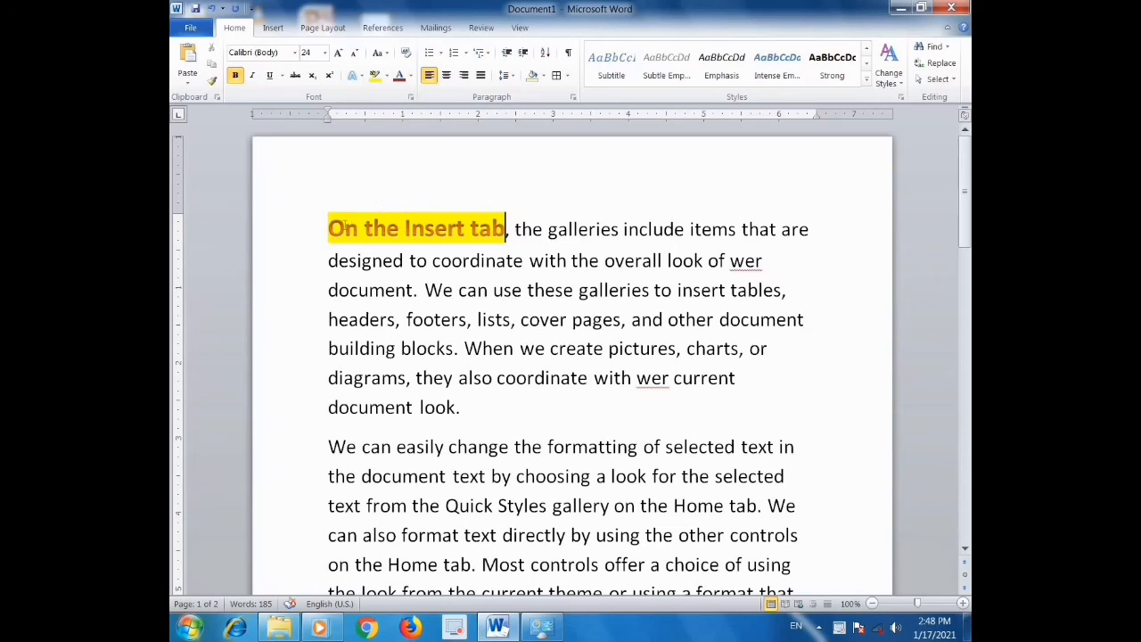
- Copy the formatting of "On the Insert tab" onto the word "can" at the start of the second paragraph with Format Painter
{"action": "left_click_drag", "start_coordinate": [329, 228], "coordinate": [499, 228]}
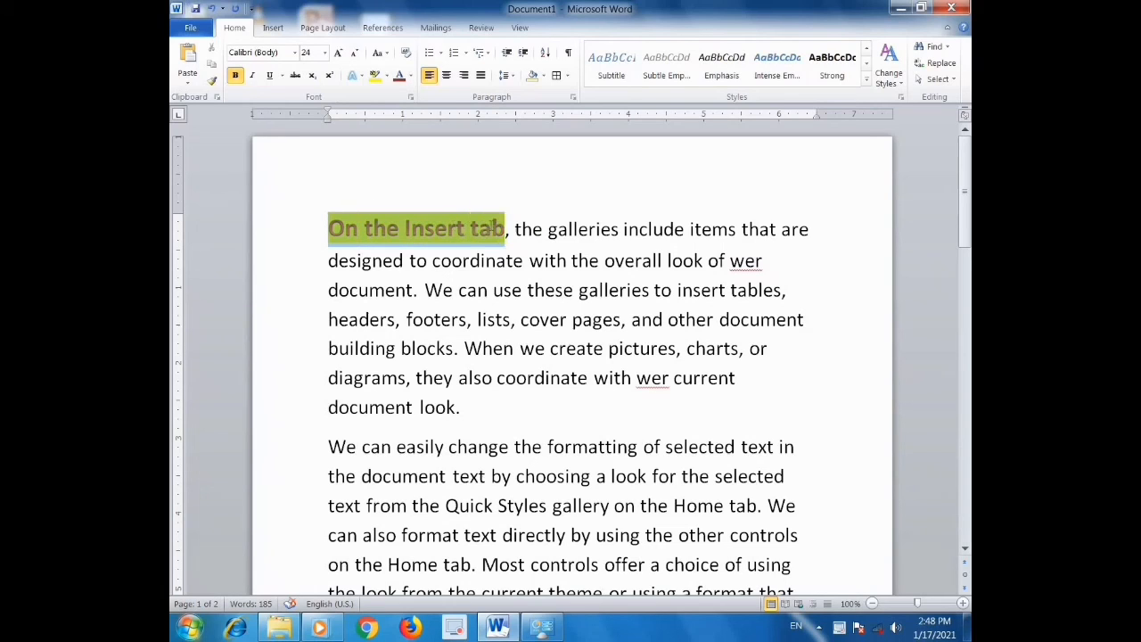
{"action": "left_click", "coordinate": [211, 81]}
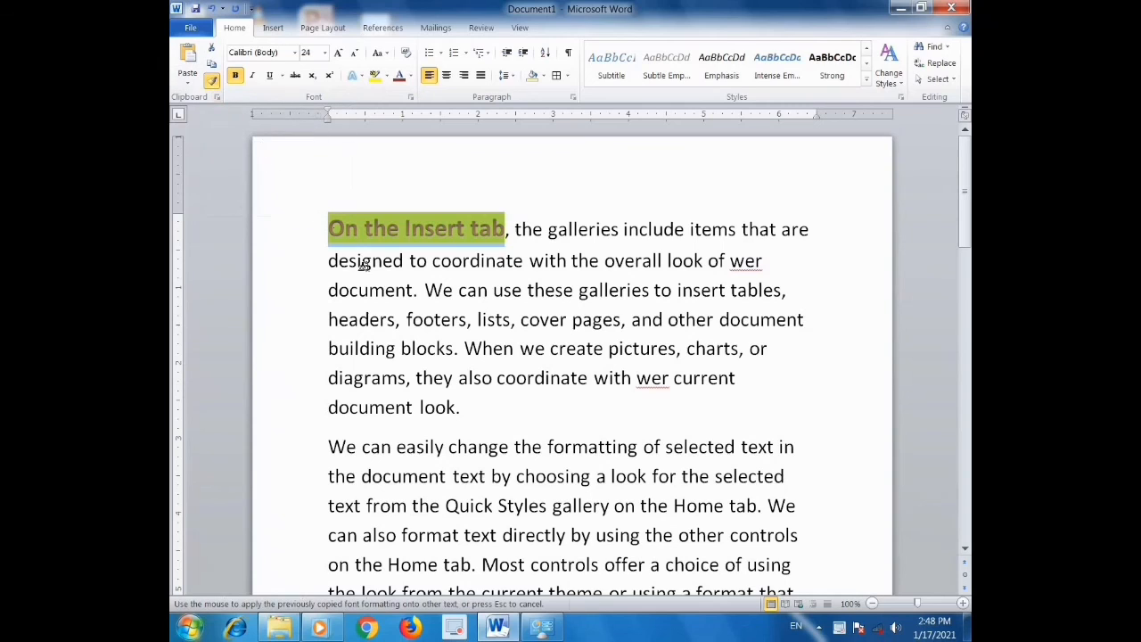
{"action": "left_click", "coordinate": [375, 446]}
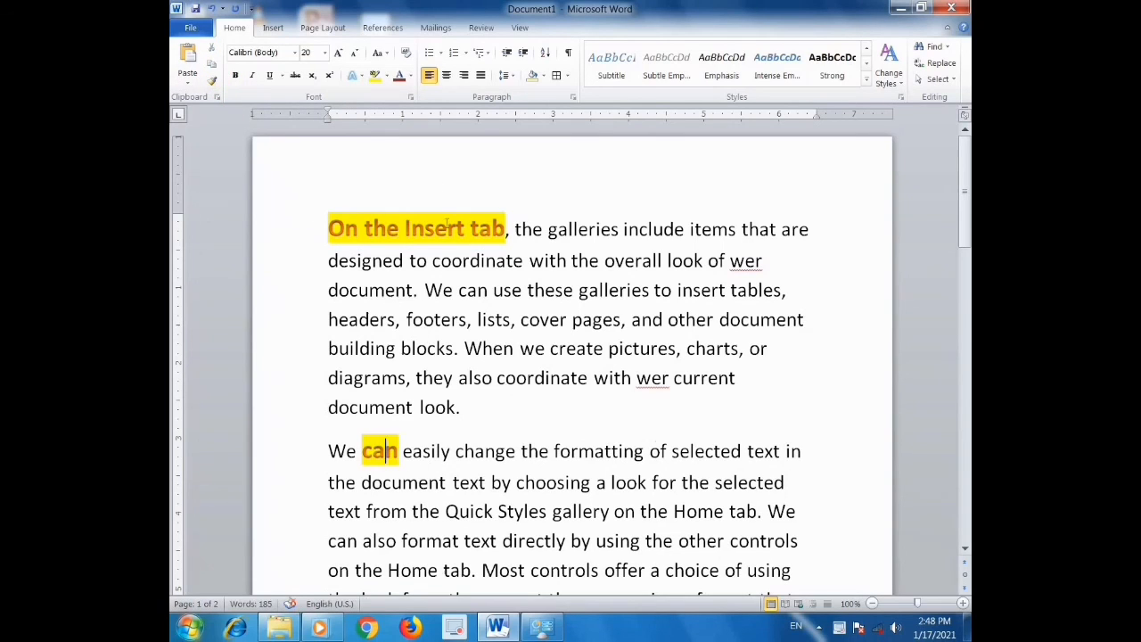